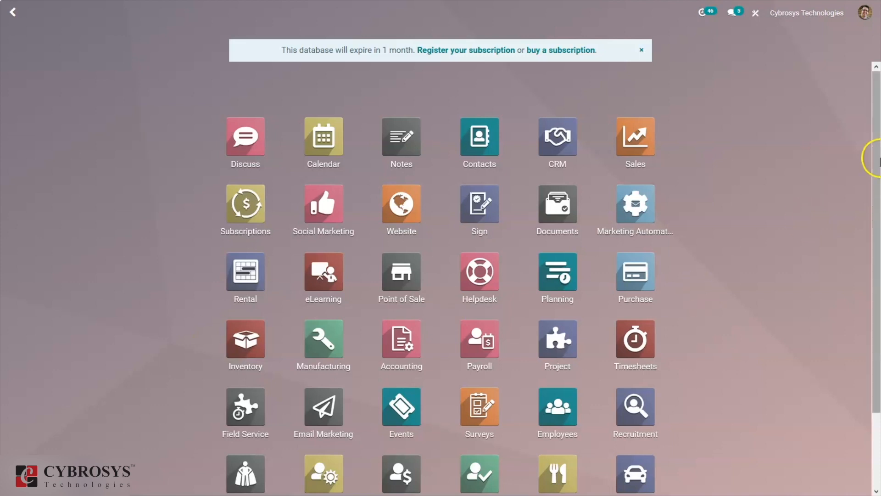
# - Open the Apps list, remove its default Apps filter and search the modules for "spread"
pyautogui.scroll(-2, 873, 158)
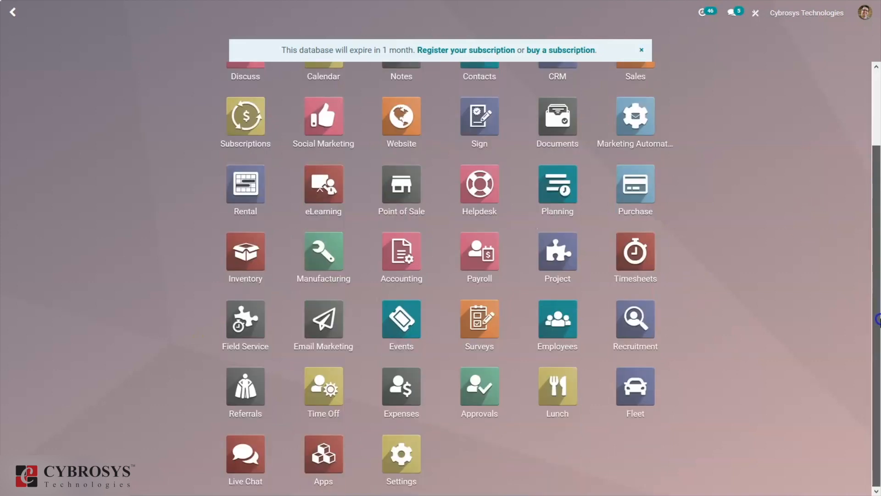
pyautogui.click(311, 461)
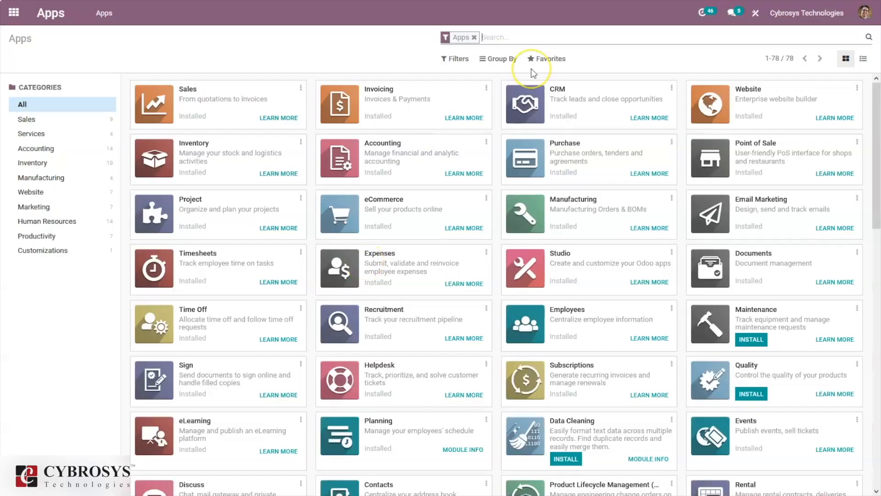
pyautogui.press('BackSpace')
pyautogui.write('sp')
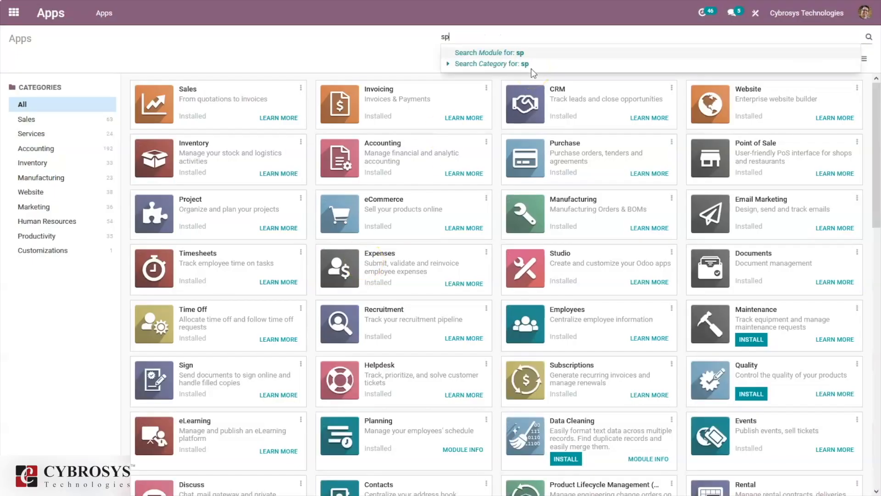
pyautogui.write('reas')
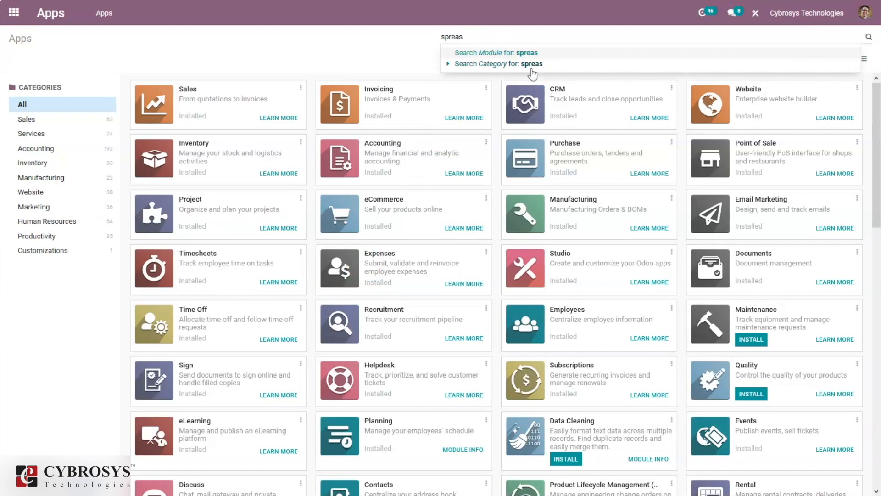
pyautogui.press('Return')
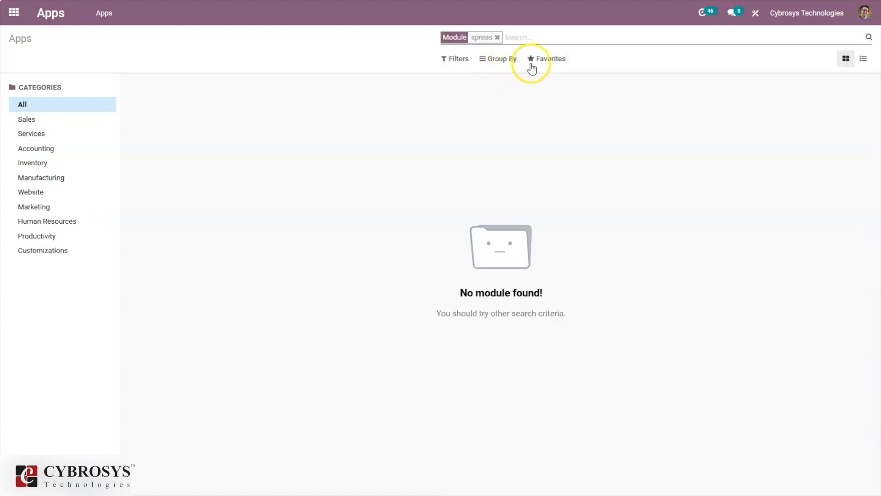
pyautogui.press('BackSpace')
pyautogui.write('spread')
pyautogui.press('Return')
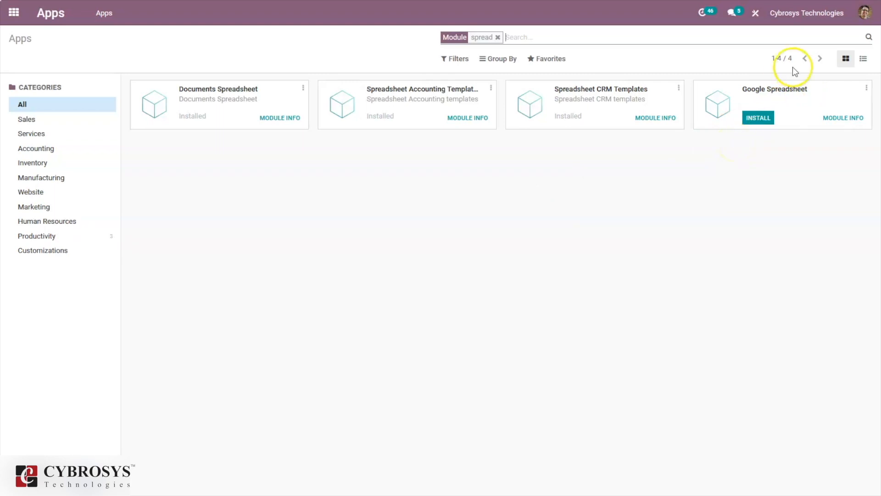
# - Replace the module search with the Apps filter, search for "docum", and clear that search term
pyautogui.click(497, 37)
pyautogui.write('a')
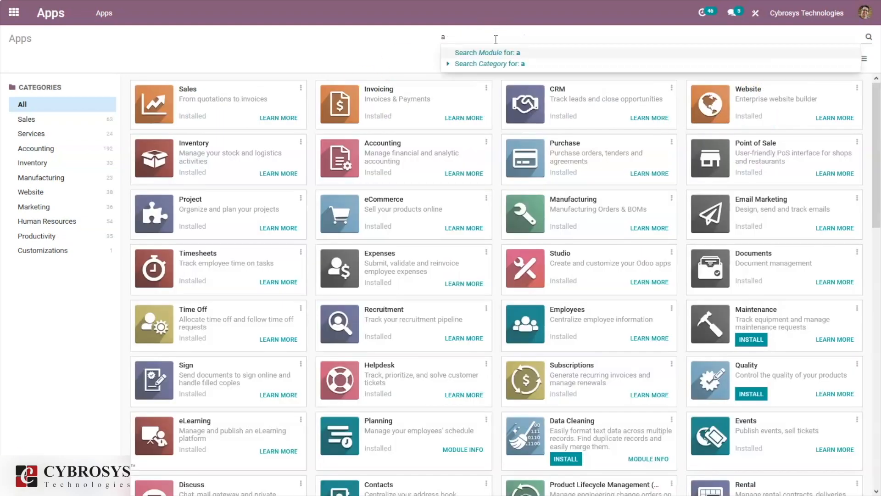
pyautogui.press('BackSpace')
pyautogui.click(464, 59)
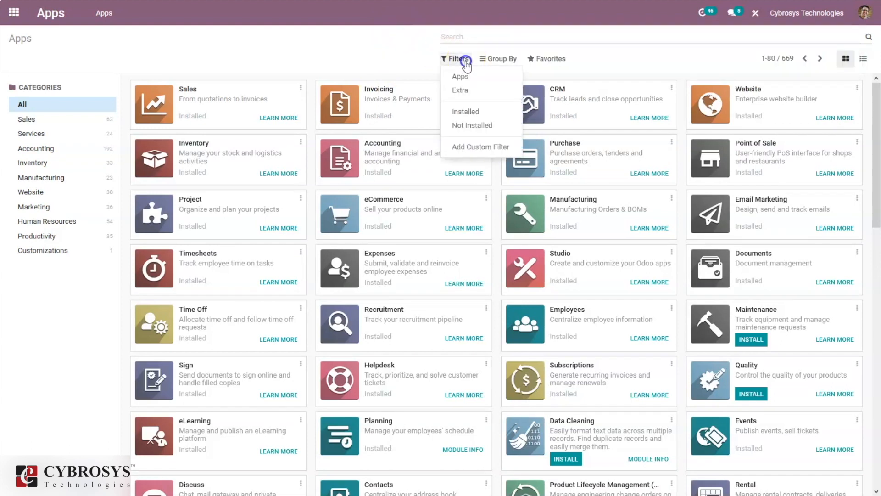
pyautogui.click(464, 77)
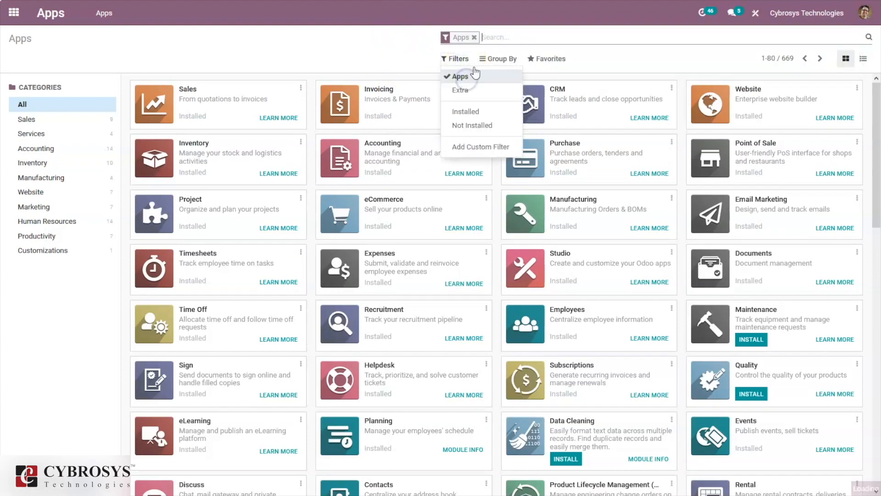
pyautogui.click(508, 37)
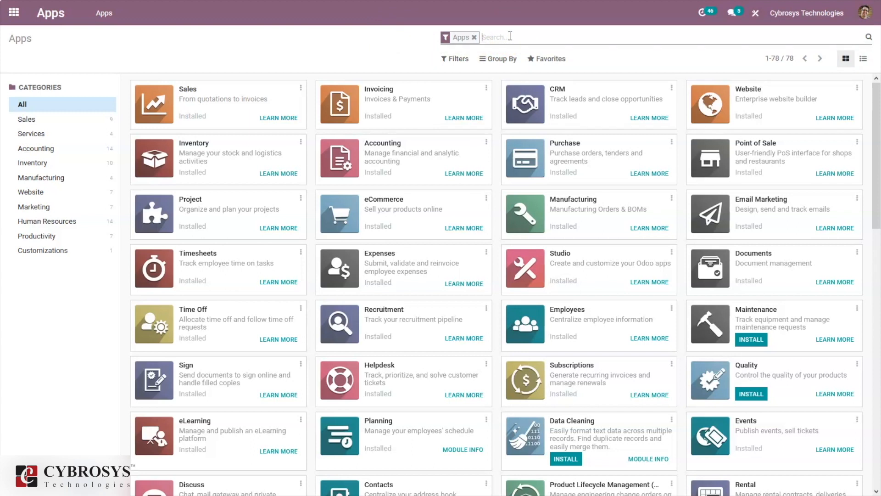
pyautogui.write('docum')
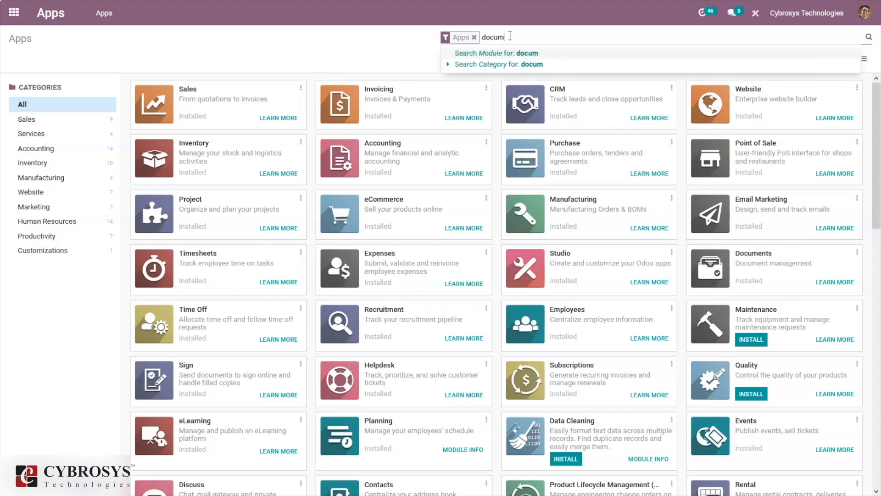
pyautogui.press('Return')
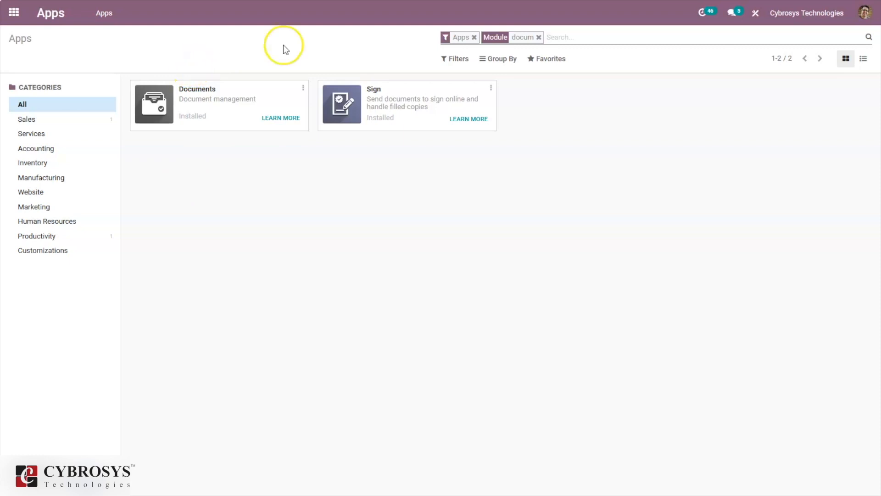
pyautogui.click(539, 38)
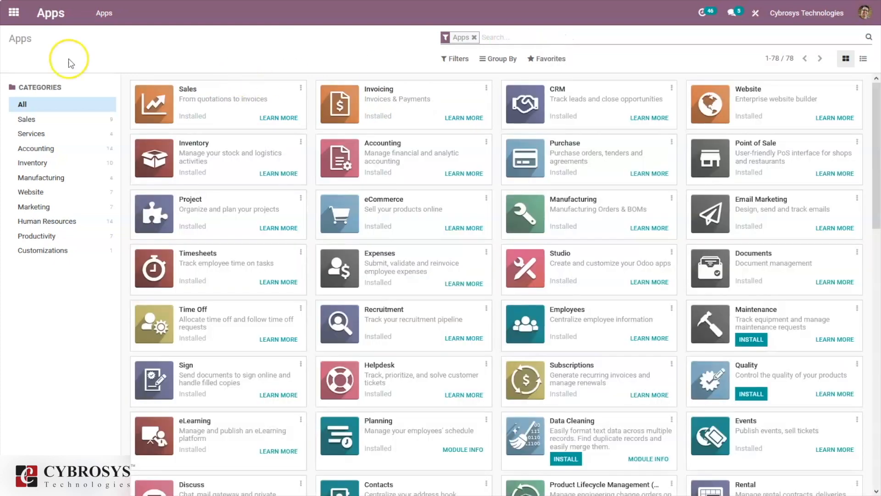
# - Open the Sales app's Sales Analysis report and switch it to the pivot view
pyautogui.click(19, 21)
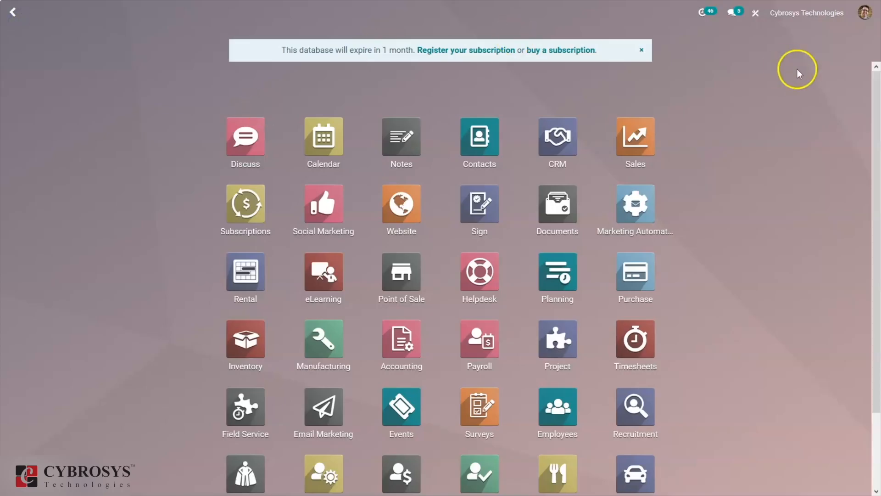
pyautogui.moveTo(880, 131); pyautogui.dragTo(880, 196)
pyautogui.moveTo(880, 187); pyautogui.dragTo(880, 100)
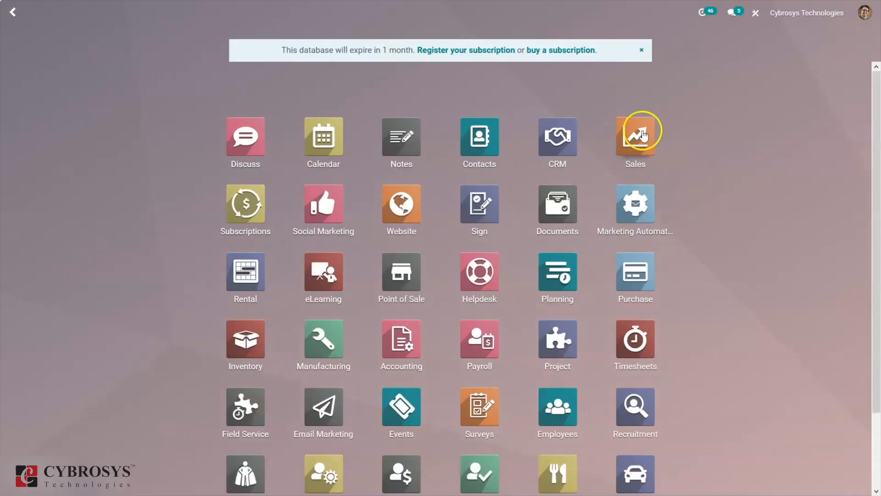
pyautogui.click(643, 132)
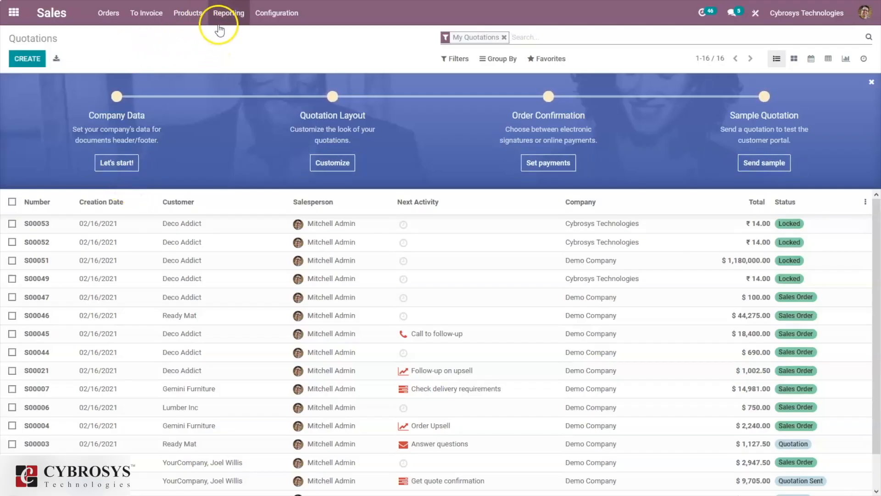
pyautogui.click(228, 14)
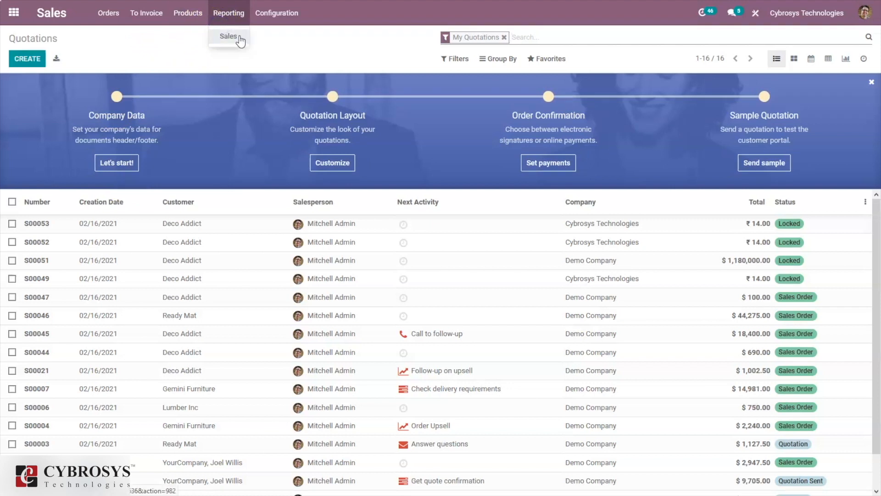
pyautogui.click(239, 36)
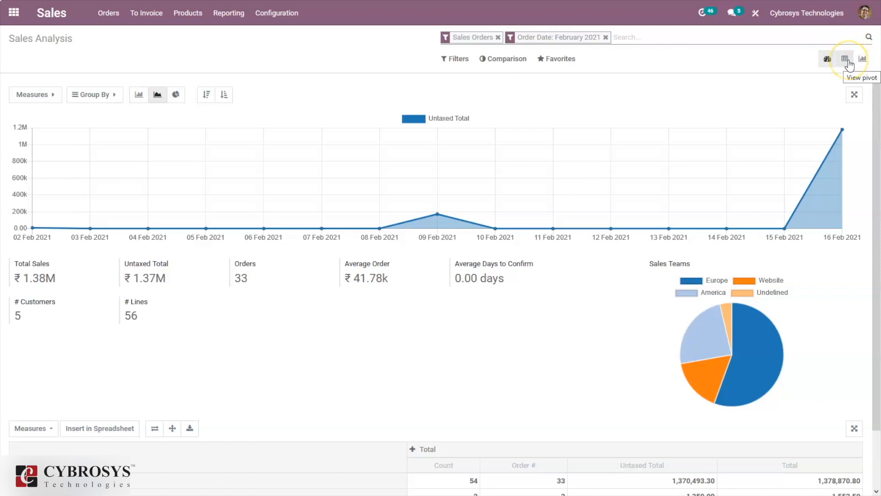
pyautogui.click(845, 58)
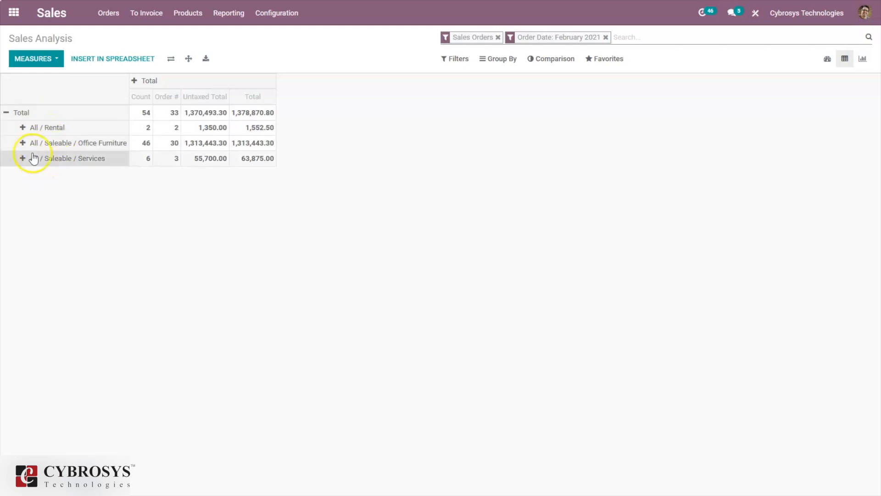
# - Add the Margin, Qty Delivered, Qty Invoiced and Discount % measures to the Sales Analysis pivot table
pyautogui.click(44, 66)
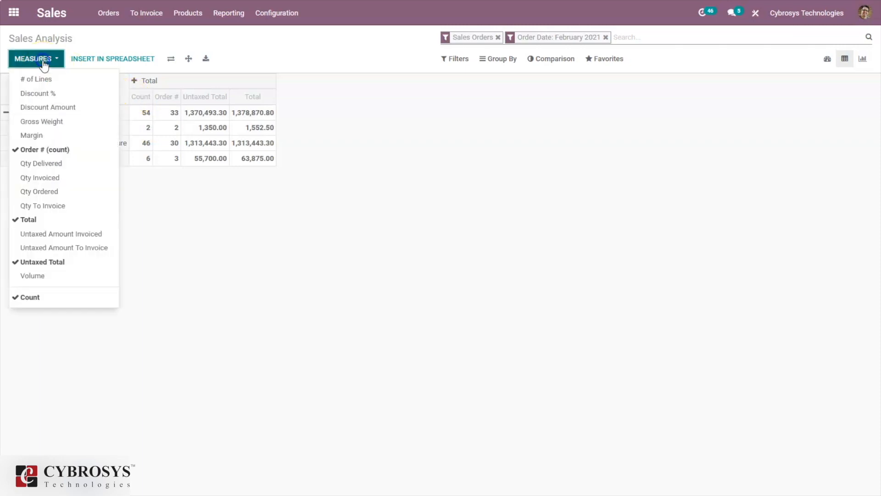
pyautogui.click(54, 136)
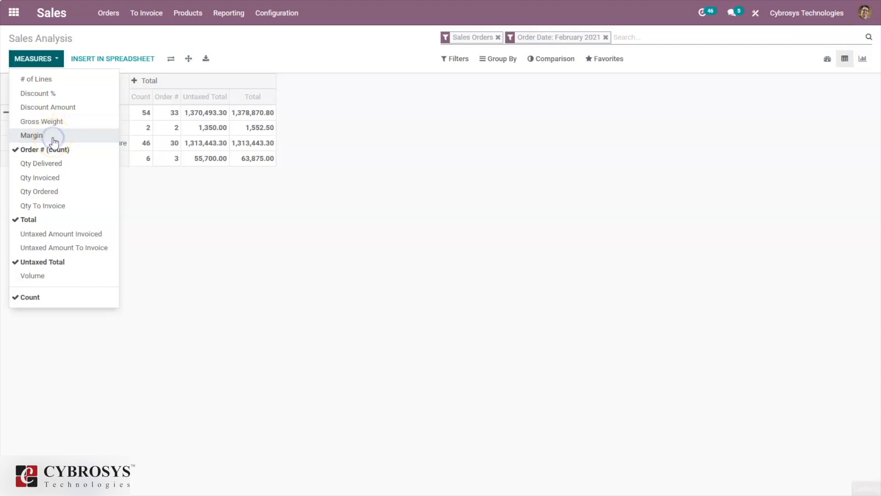
pyautogui.click(54, 136)
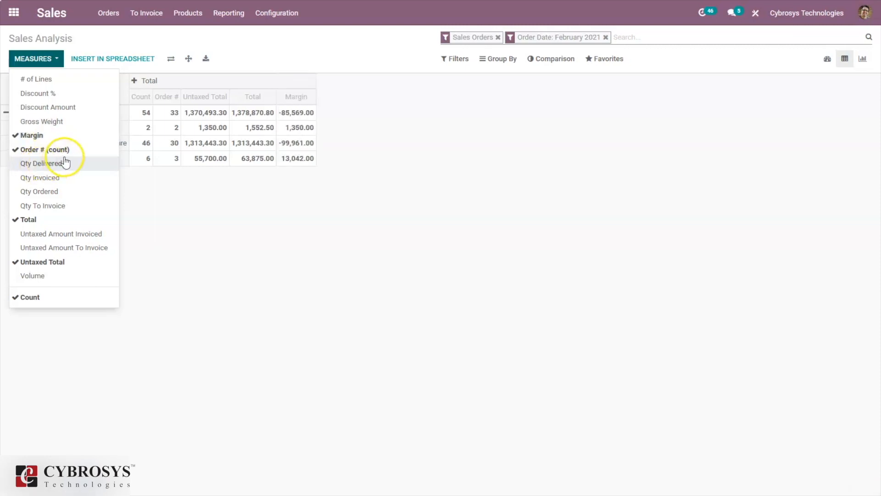
pyautogui.click(53, 168)
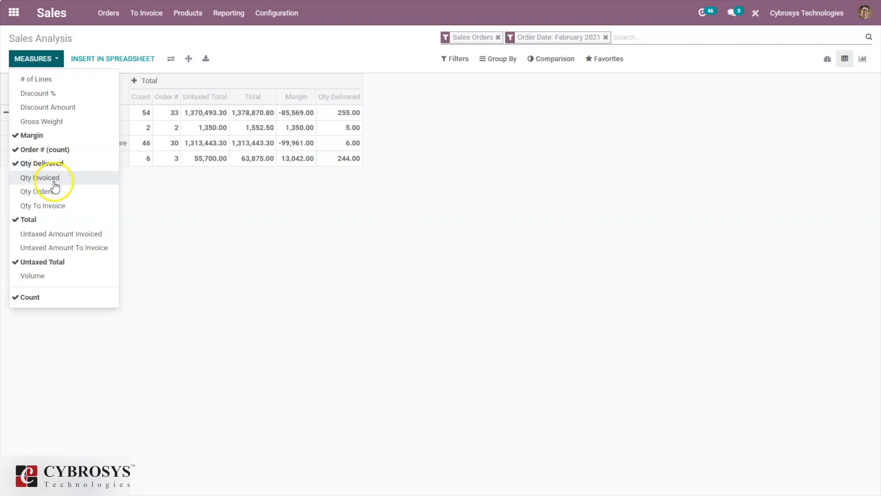
pyautogui.click(54, 180)
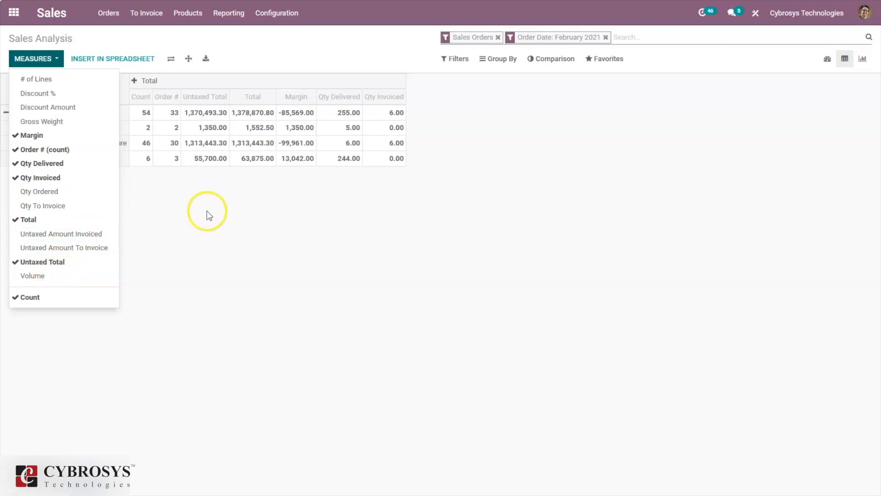
pyautogui.click(44, 94)
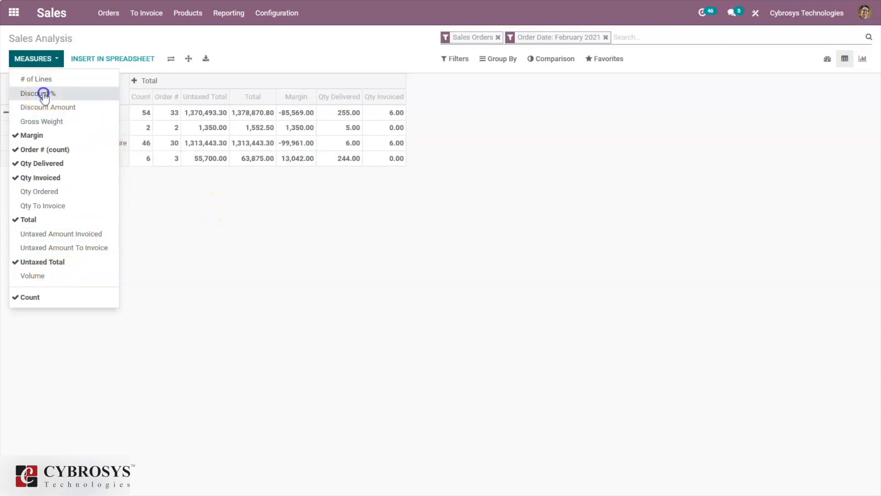
pyautogui.click(234, 227)
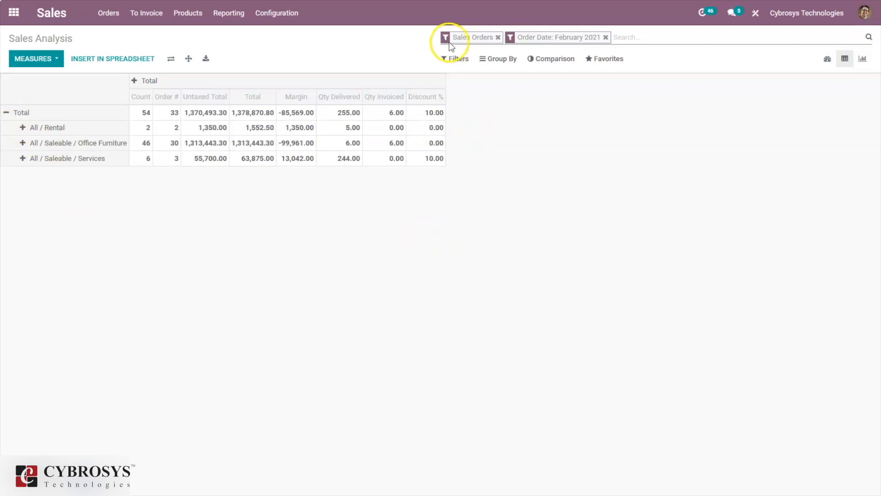
pyautogui.click(452, 59)
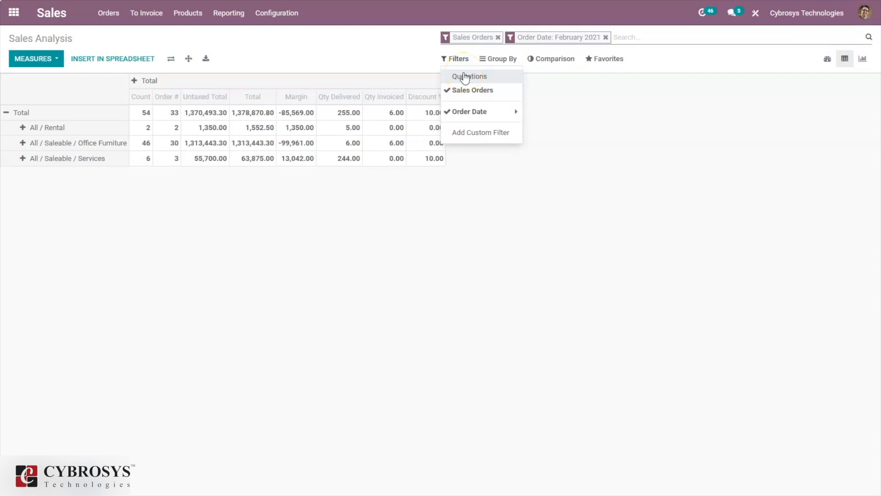
pyautogui.click(473, 96)
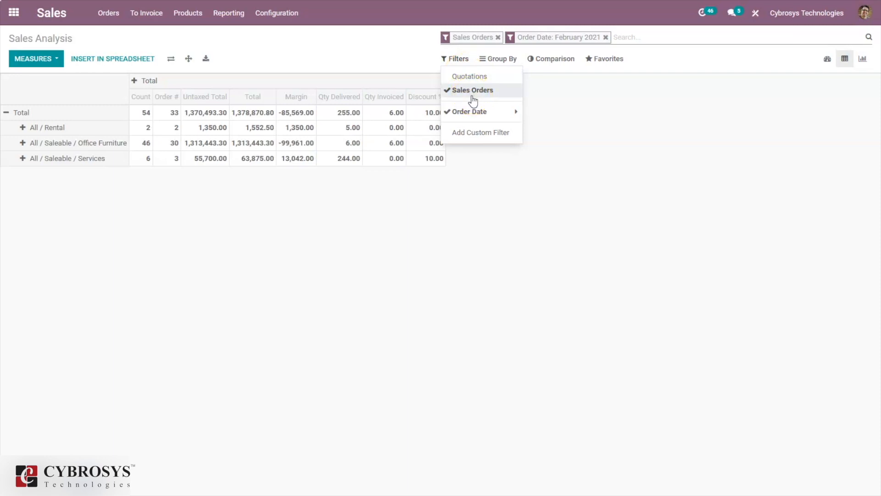
pyautogui.click(461, 118)
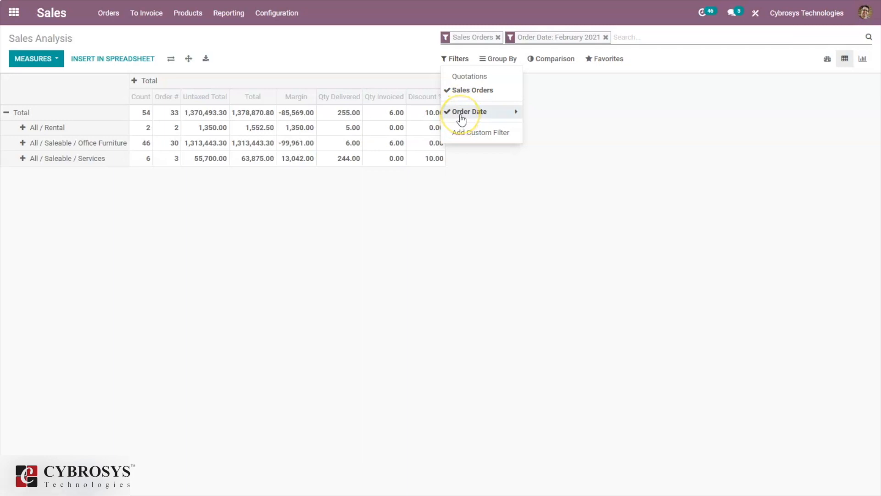
pyautogui.click(558, 93)
# - Group the pivot table by Salesperson, Product, Sales Team and Customer, in that order
pyautogui.click(506, 58)
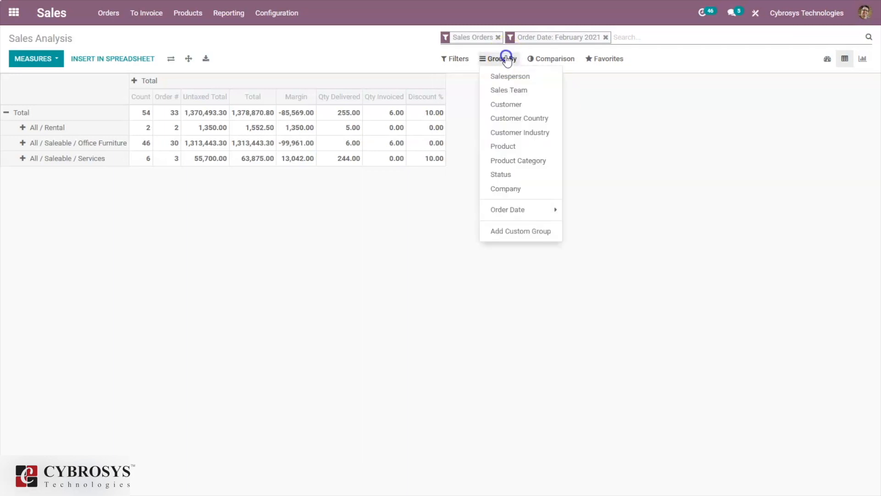
pyautogui.click(513, 78)
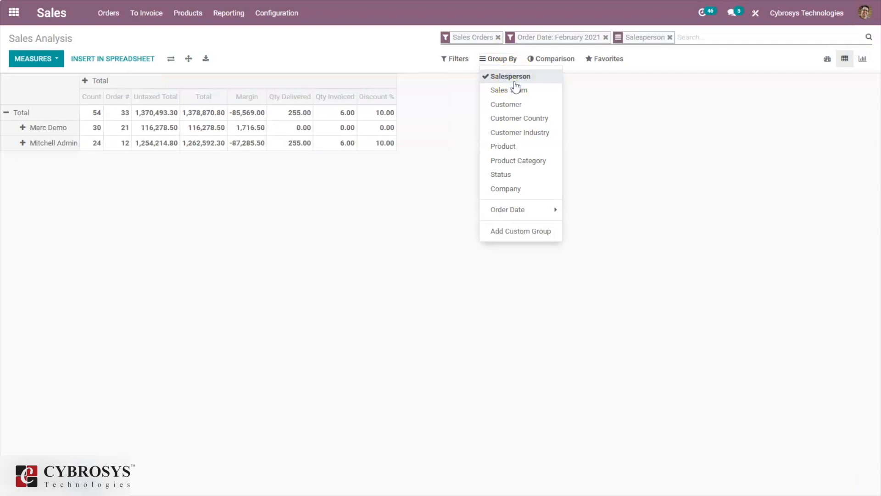
pyautogui.click(523, 96)
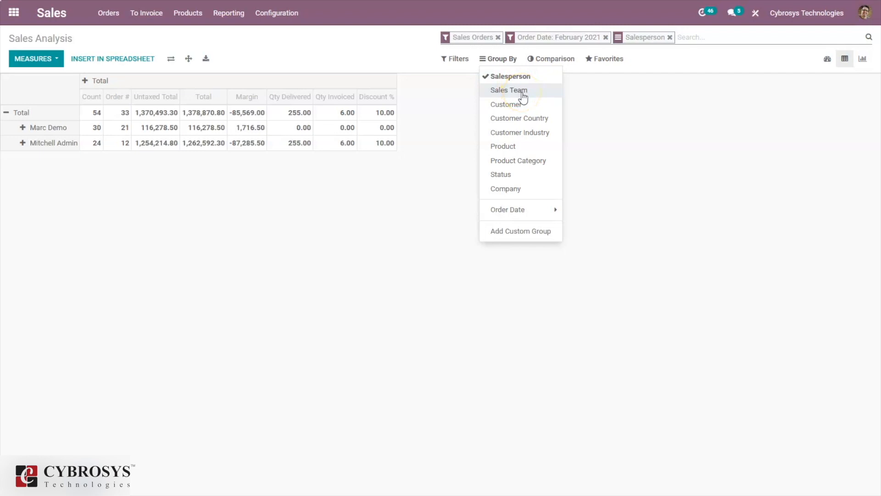
pyautogui.click(507, 145)
pyautogui.click(514, 92)
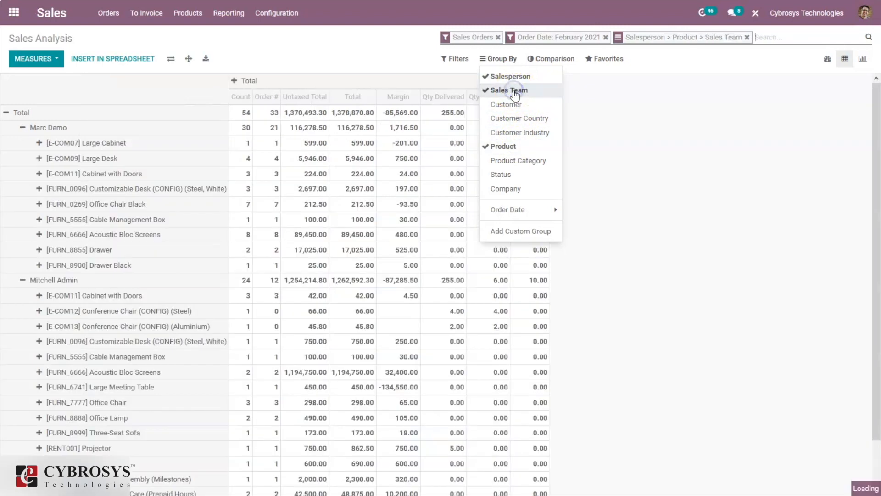
pyautogui.click(517, 105)
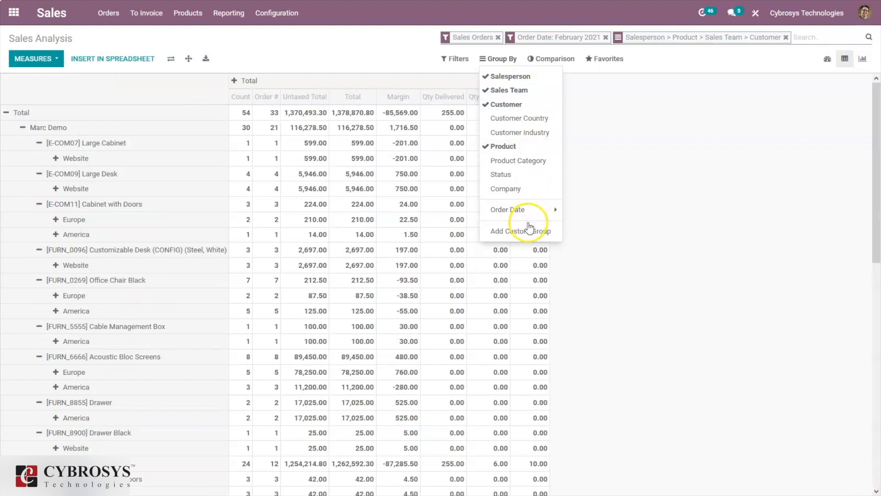
pyautogui.click(594, 181)
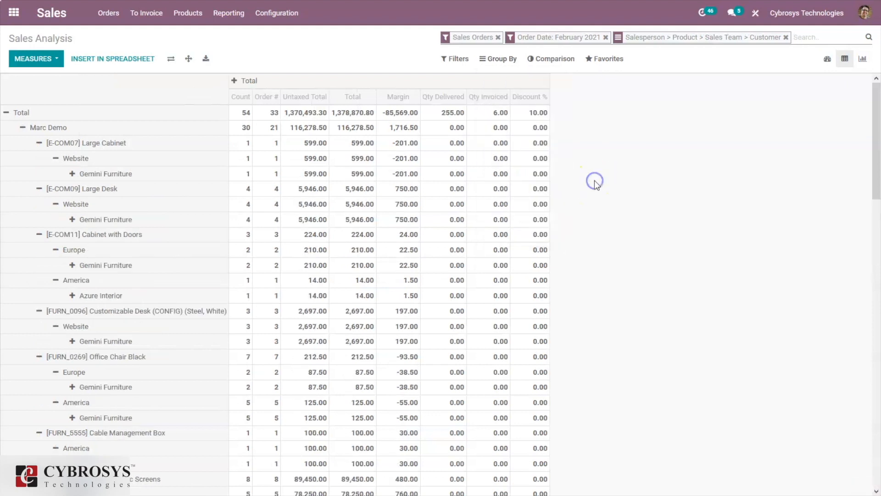
pyautogui.click(552, 68)
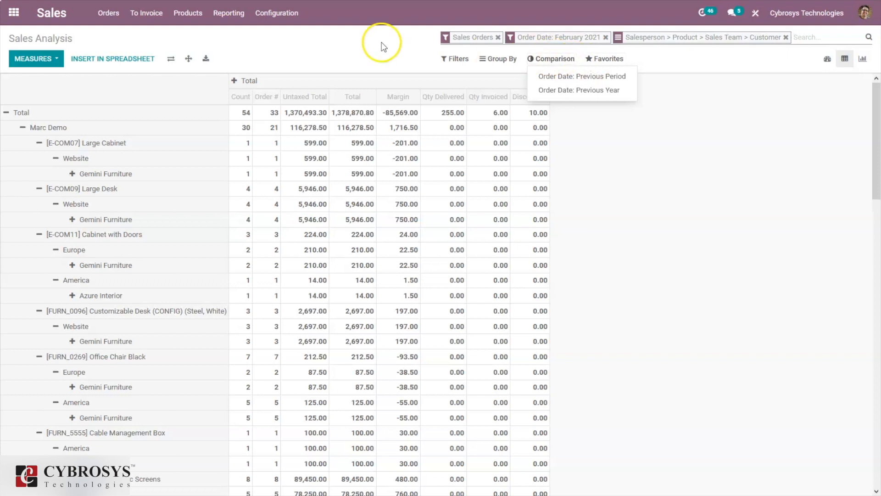
pyautogui.click(295, 31)
pyautogui.moveTo(876, 150); pyautogui.dragTo(875, 68)
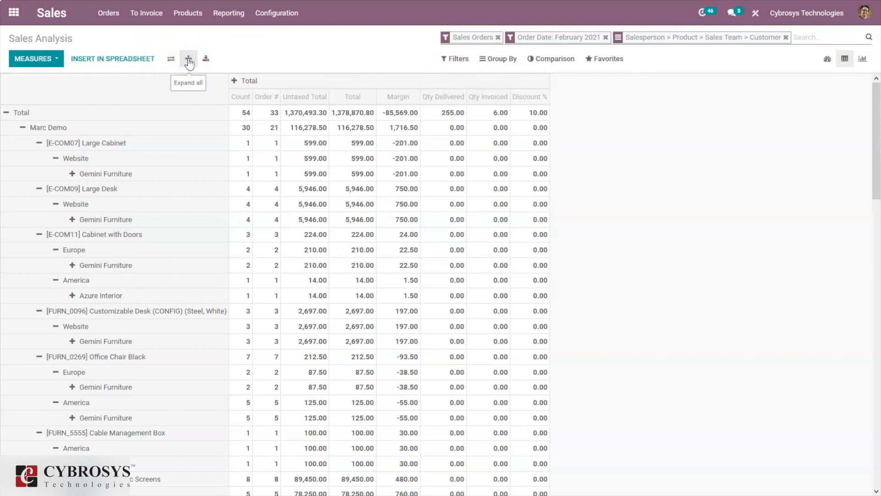
pyautogui.moveTo(874, 140)
pyautogui.mouseDown()
pyautogui.moveTo(877, 403)
pyautogui.moveTo(878, 135)
pyautogui.mouseUp()
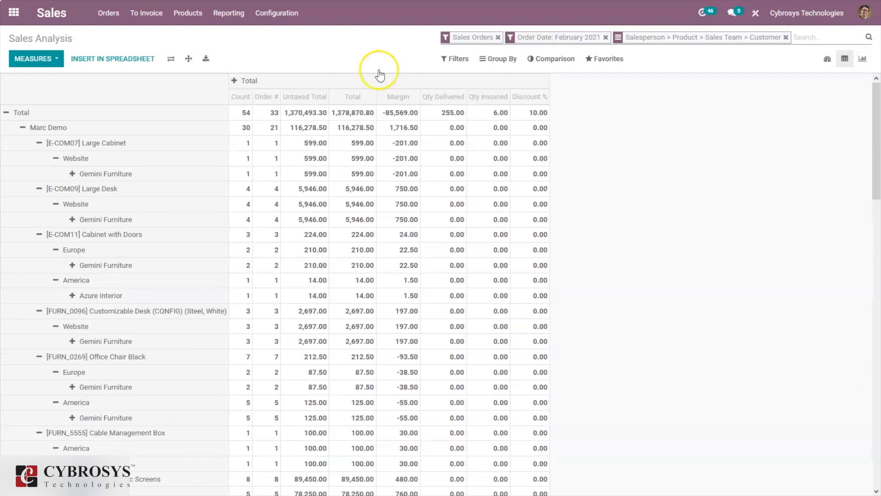
pyautogui.click(95, 63)
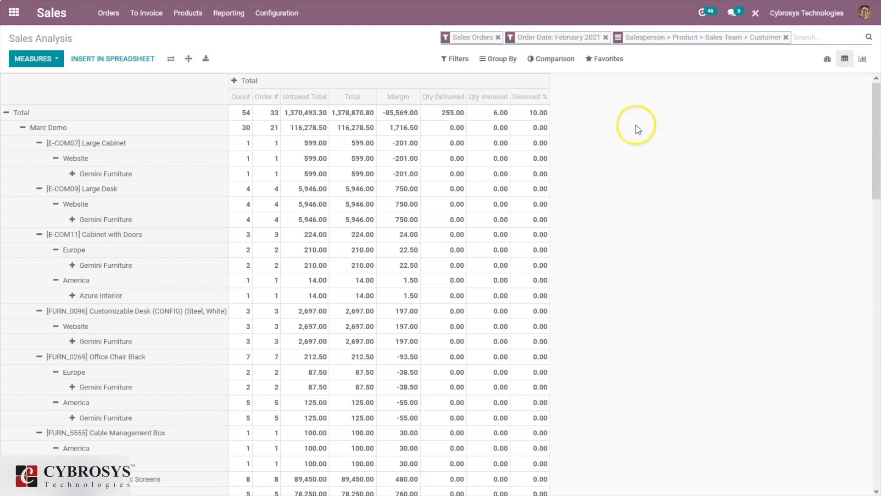
pyautogui.click(118, 61)
pyautogui.click(219, 58)
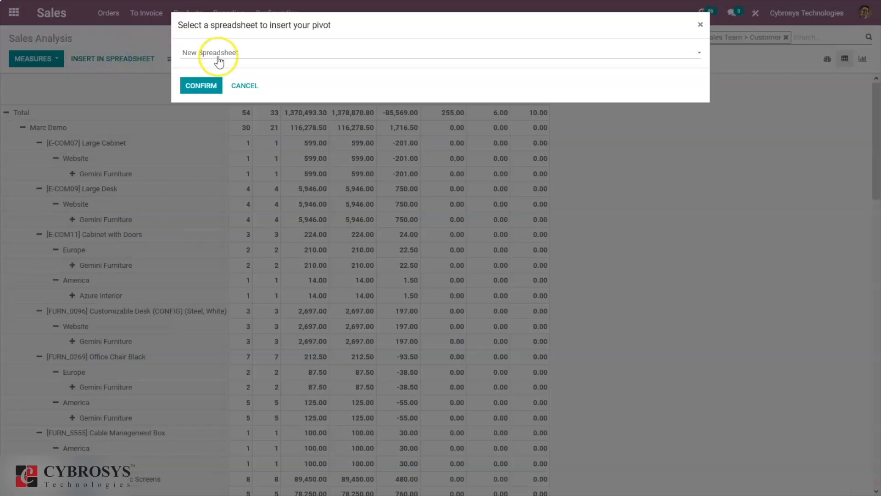
pyautogui.click(238, 85)
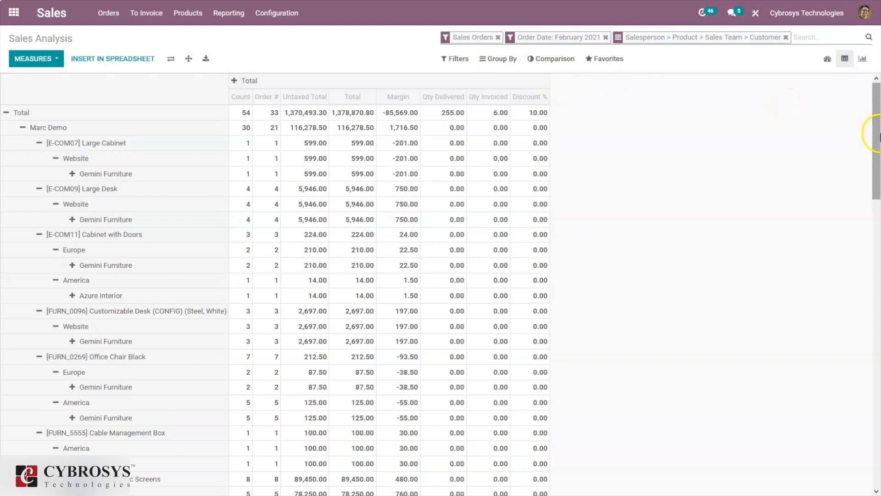
# - Clear the pivot table's search groupings and February 2021 order date filter, and remove the Margin and Discount % measures
pyautogui.click(786, 37)
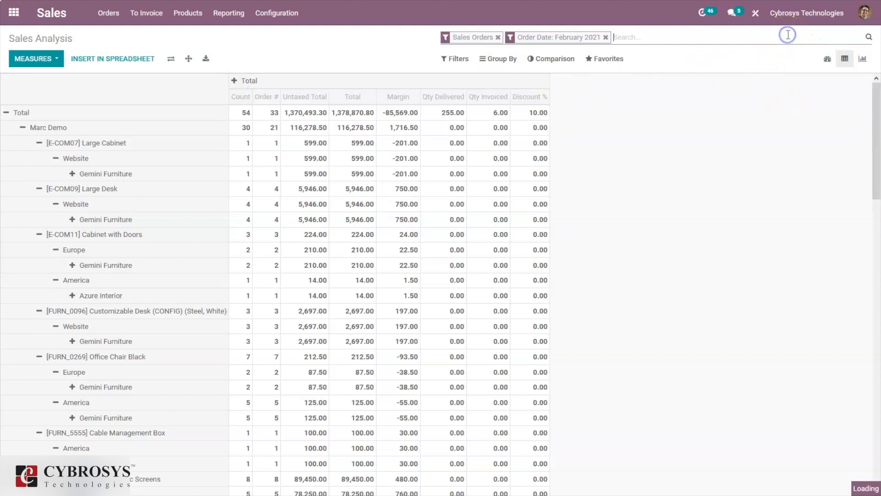
pyautogui.click(606, 38)
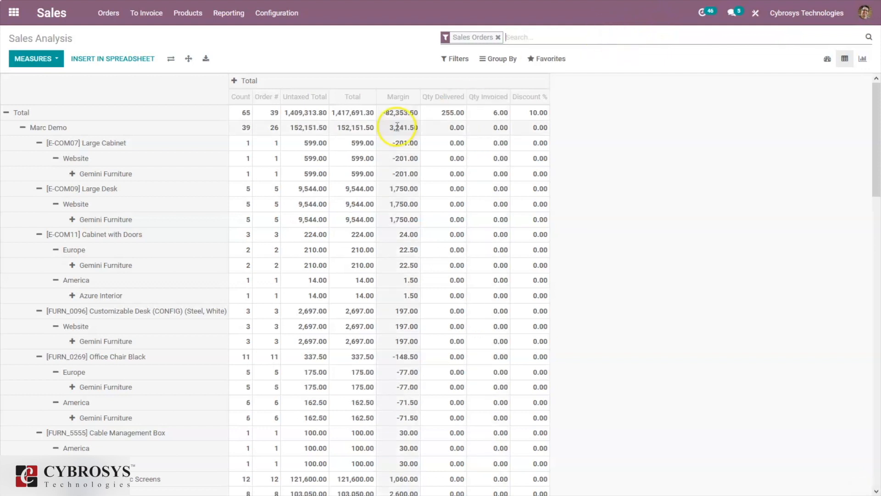
pyautogui.click(48, 57)
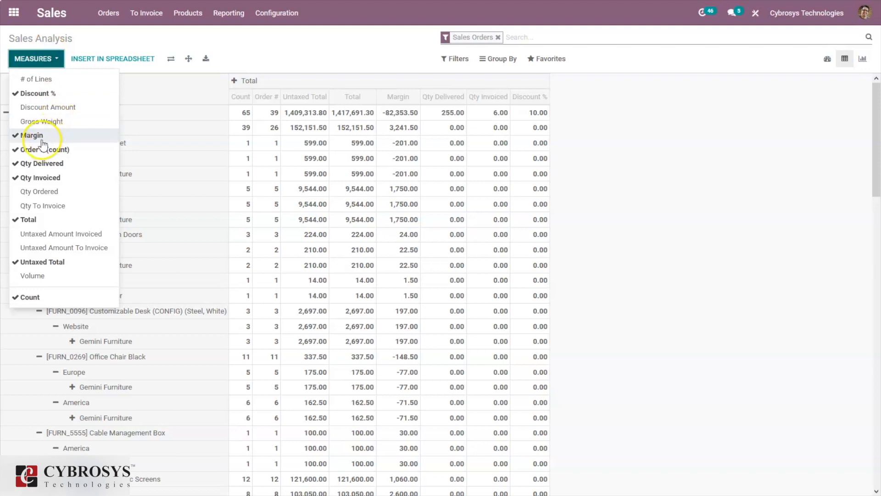
pyautogui.click(40, 137)
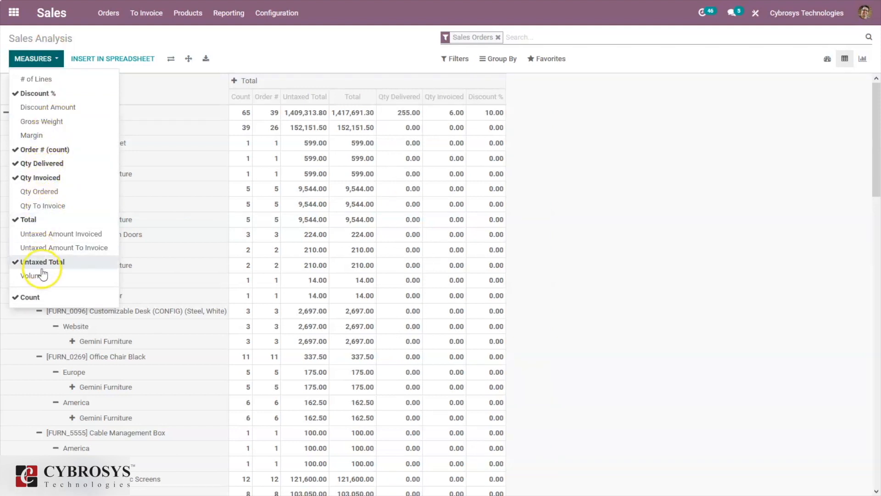
pyautogui.click(65, 94)
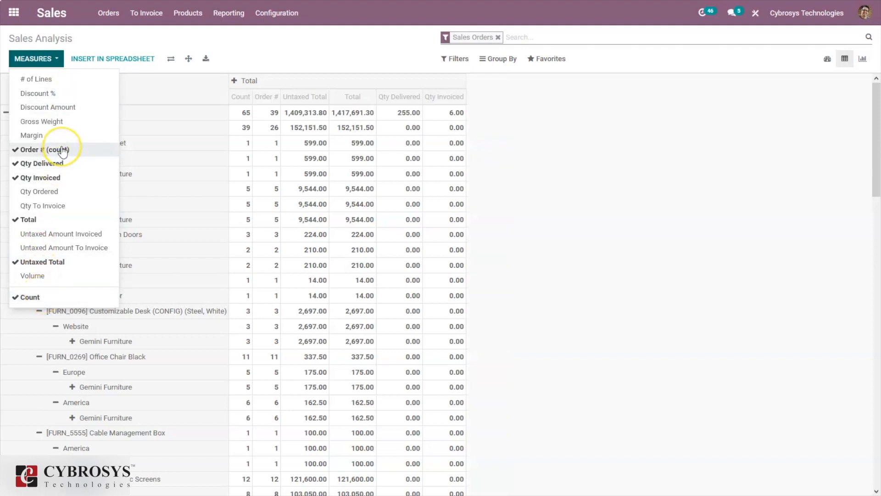
pyautogui.click(675, 168)
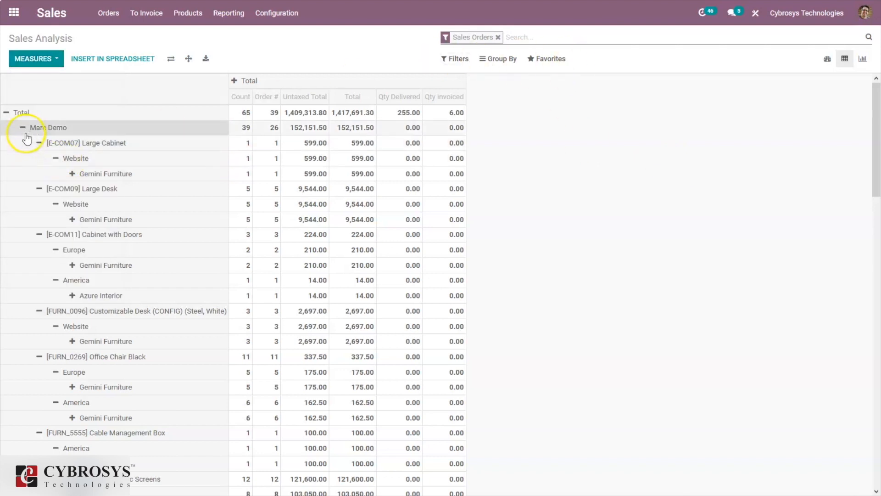
# - Collapse the expanded salesperson rows and regroup the pivot table by Product, followed by Salesperson
pyautogui.click(23, 128)
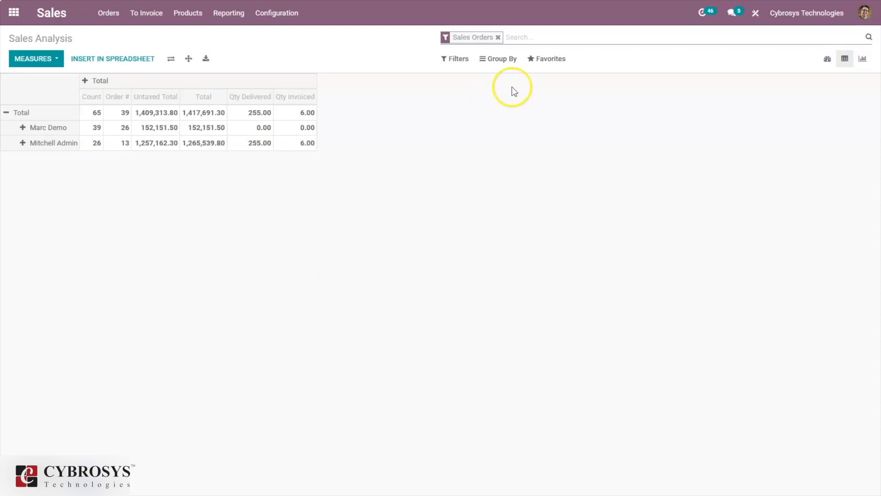
pyautogui.click(453, 59)
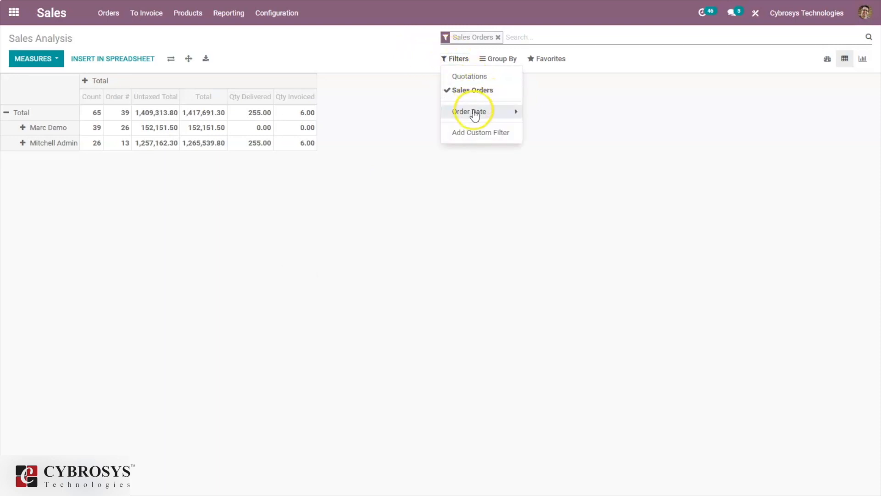
pyautogui.click(494, 59)
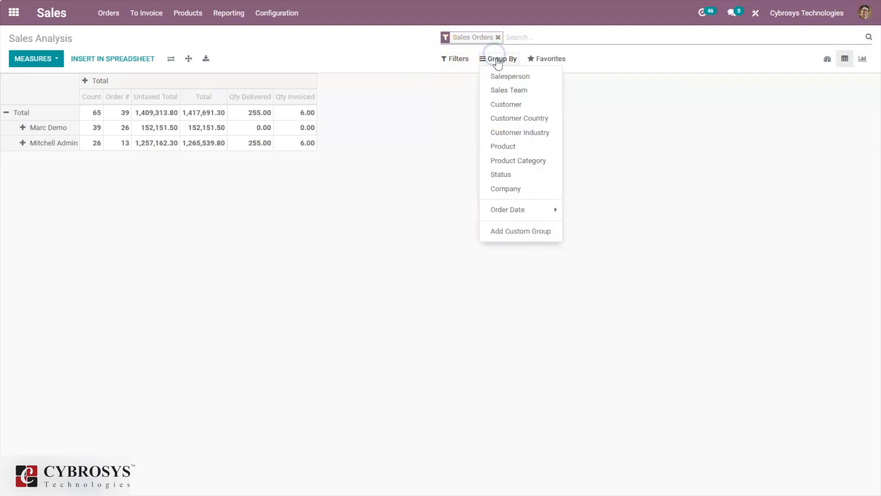
pyautogui.click(505, 145)
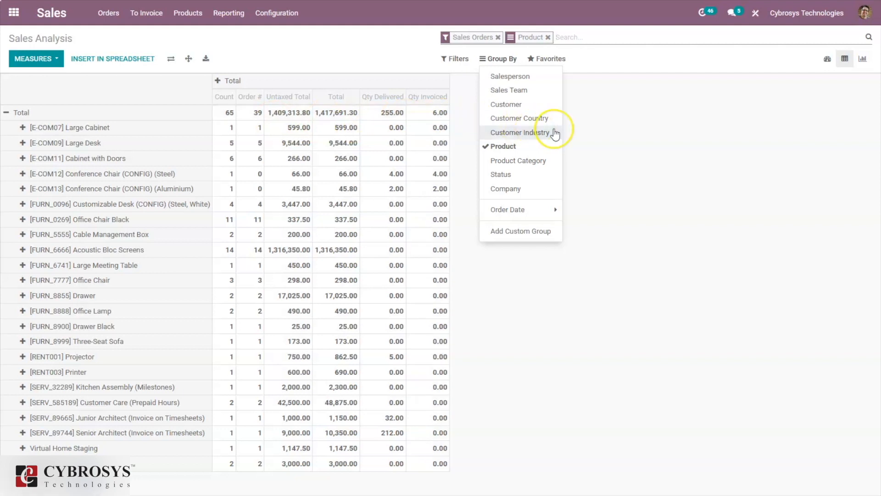
pyautogui.click(503, 92)
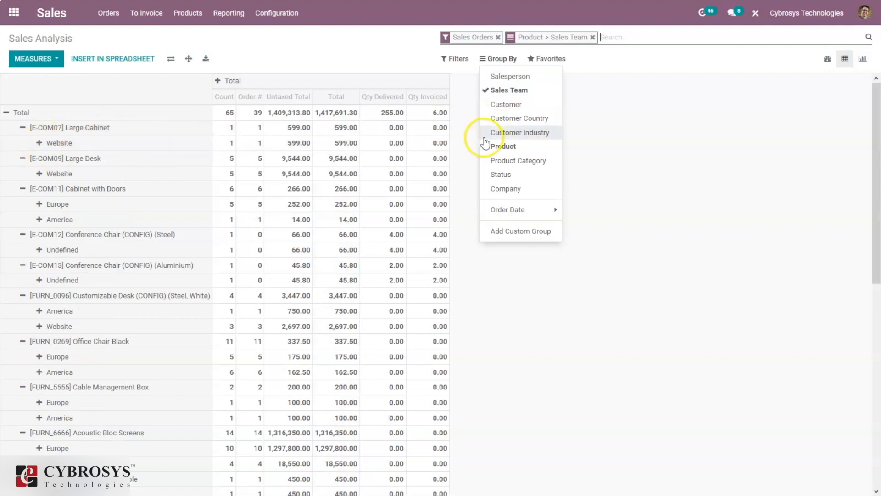
pyautogui.click(502, 90)
pyautogui.click(504, 77)
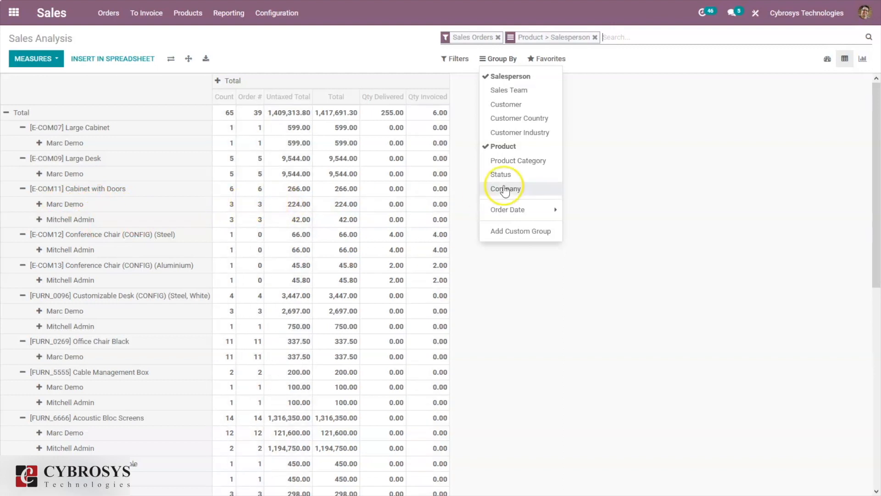
# - Add a custom filter to the Sales Analysis report for Product contains "Cabinet with Doors"
pyautogui.click(452, 59)
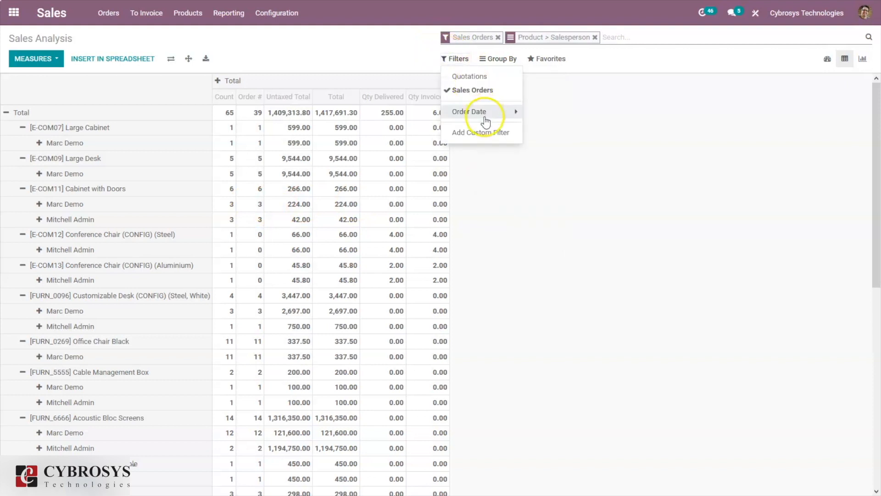
pyautogui.click(482, 138)
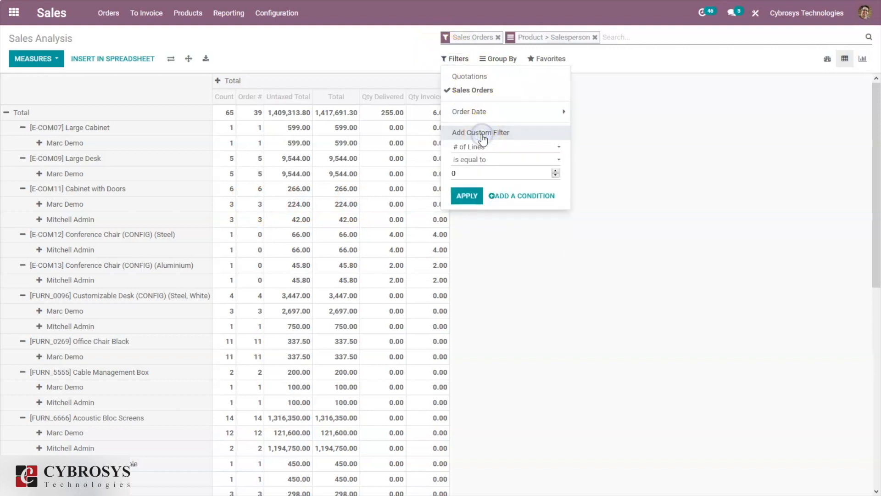
pyautogui.click(485, 148)
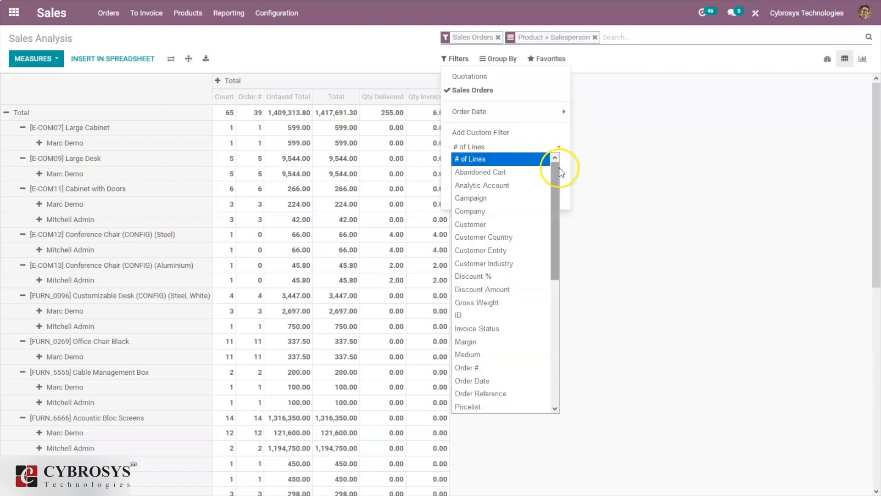
pyautogui.moveTo(558, 172); pyautogui.dragTo(568, 315)
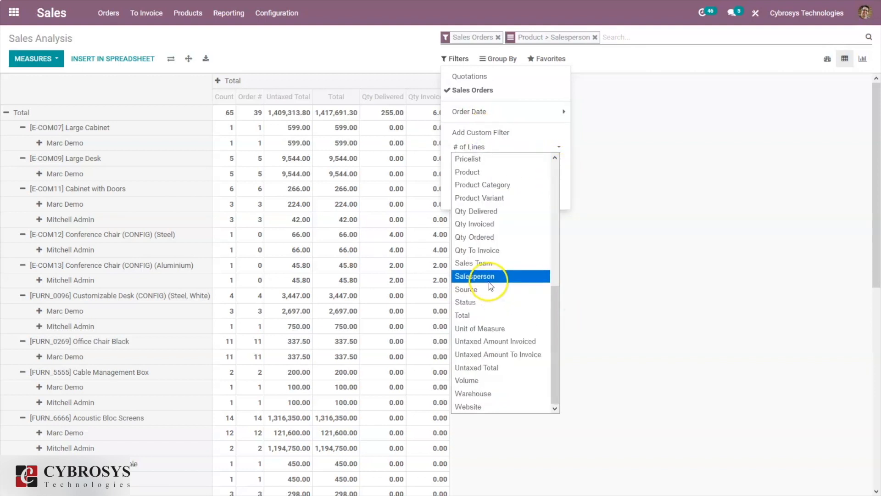
pyautogui.moveTo(553, 322); pyautogui.dragTo(540, 301)
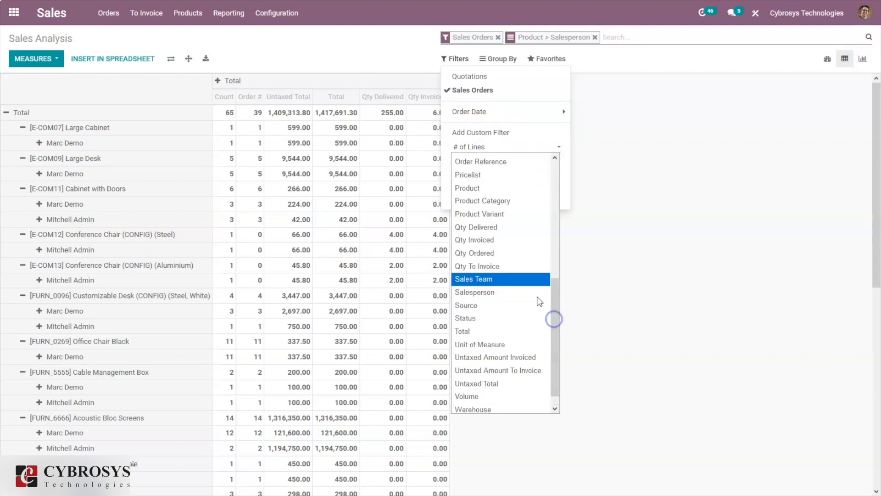
pyautogui.click(490, 188)
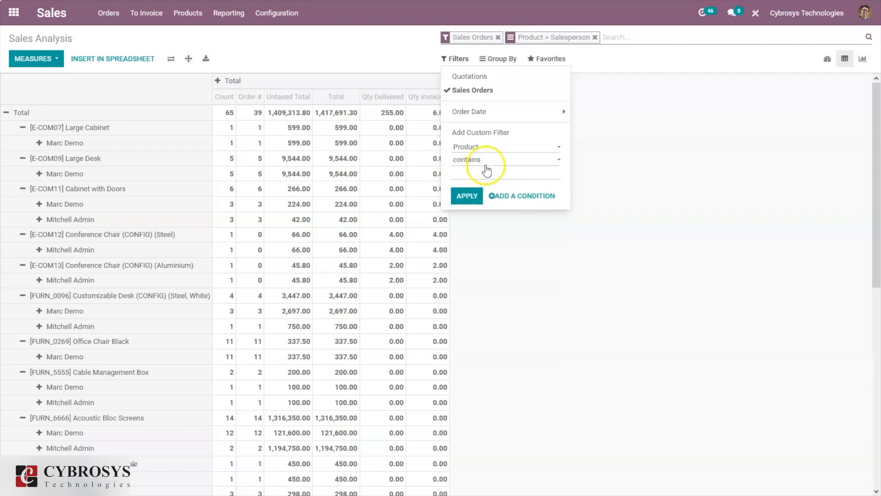
pyautogui.click(479, 174)
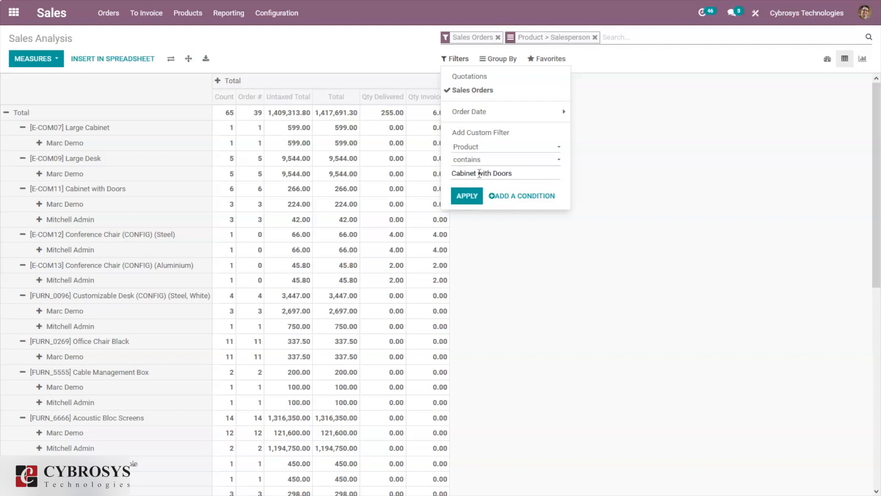
pyautogui.click(466, 196)
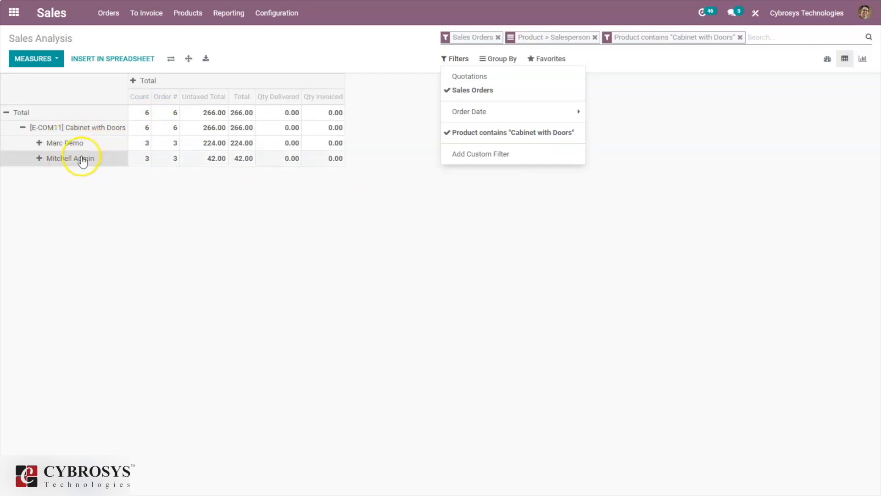
pyautogui.click(93, 183)
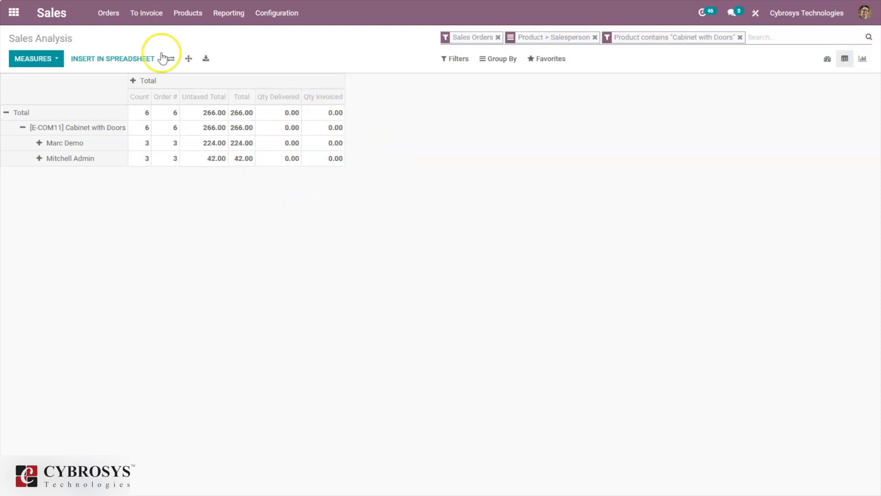
# - Remove the Qty Delivered and Qty Invoiced measures from the filtered pivot table
pyautogui.click(47, 63)
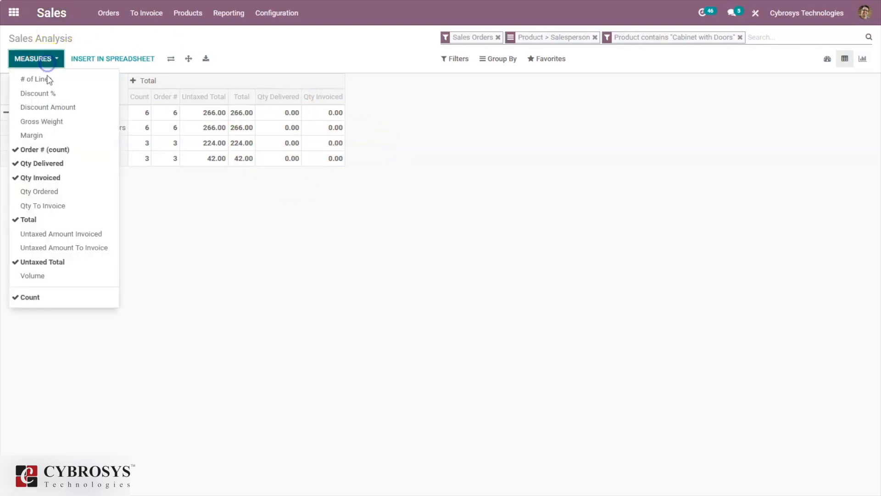
pyautogui.click(41, 163)
pyautogui.click(50, 177)
pyautogui.click(404, 174)
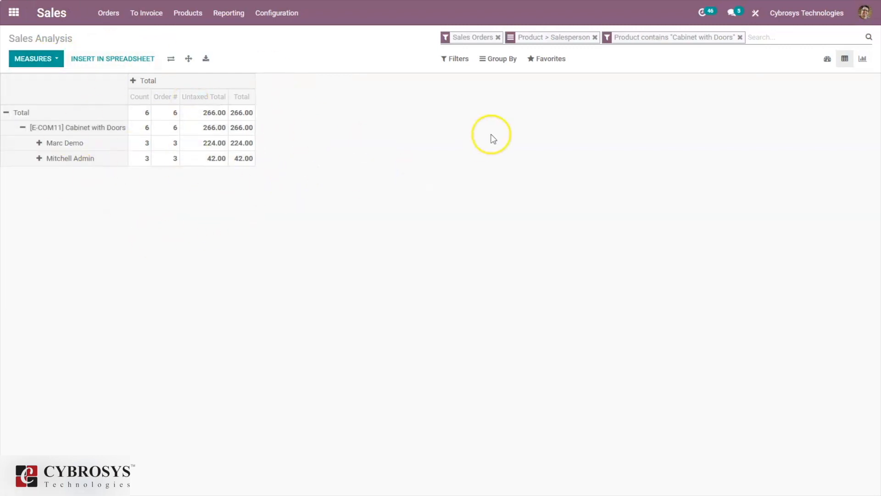
# - Insert the filtered Sales Analysis pivot table into a new spreadsheet
pyautogui.click(114, 58)
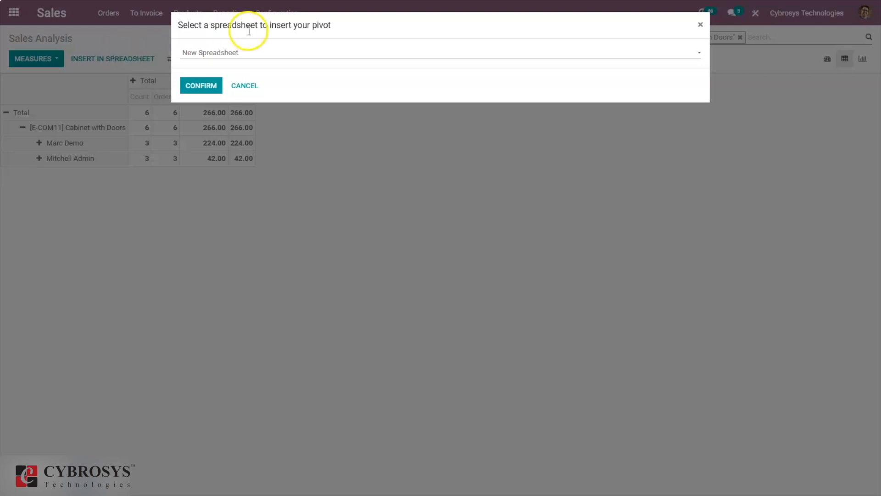
pyautogui.click(247, 53)
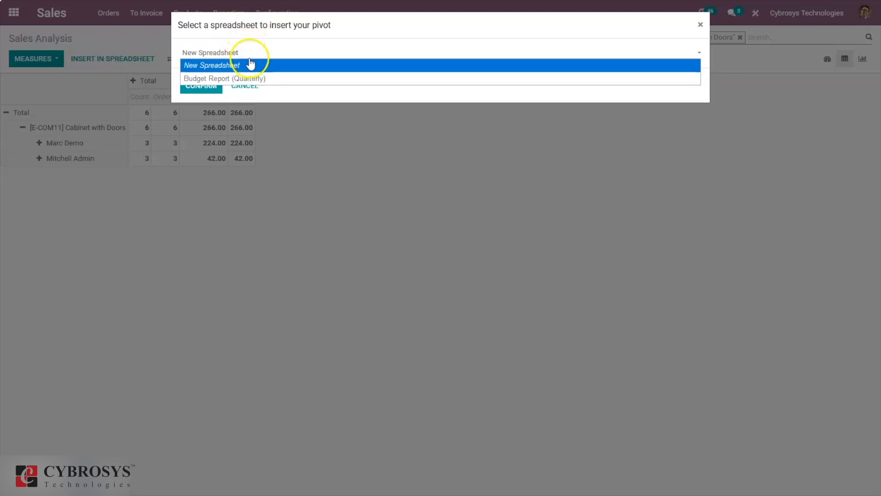
pyautogui.click(280, 92)
pyautogui.click(213, 86)
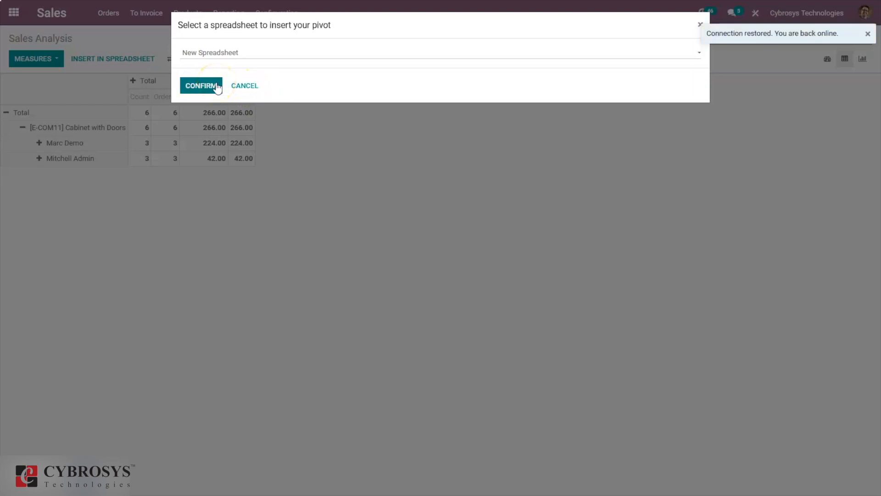
pyautogui.click(217, 87)
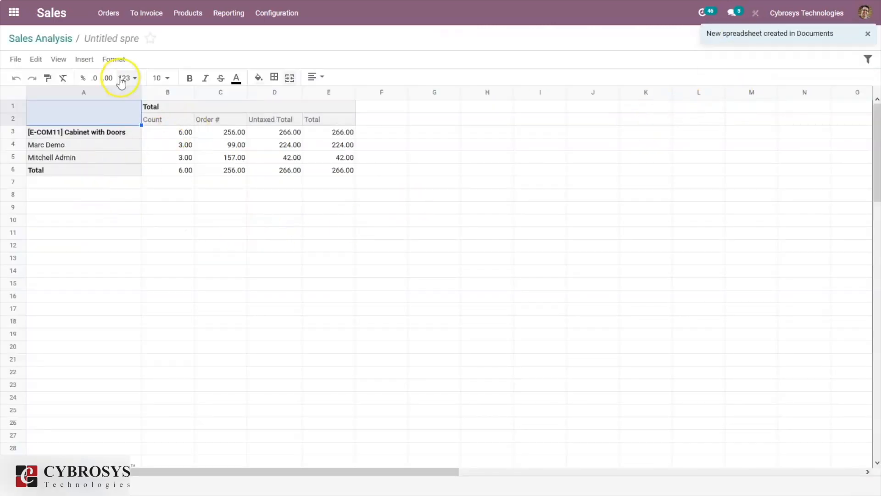
# - Rename the untitled spreadsheet as "Sales Analysis - Cabinet with Doors"
pyautogui.click(108, 33)
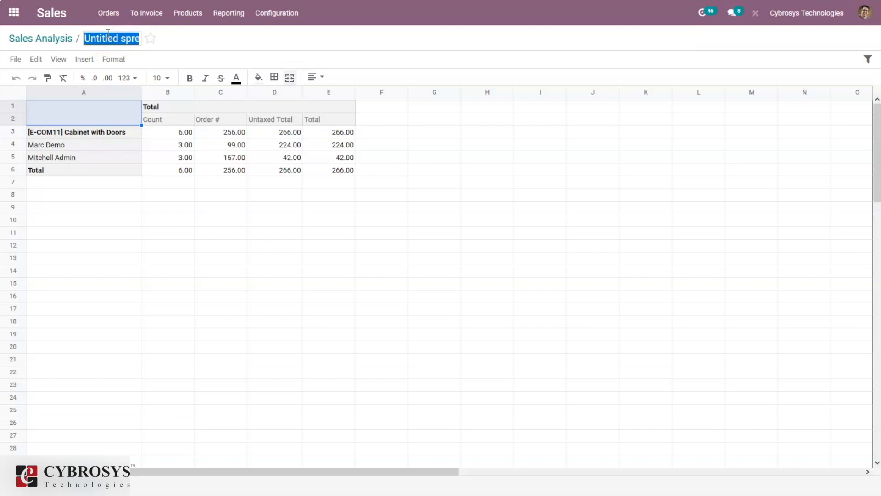
pyautogui.write('Sales A')
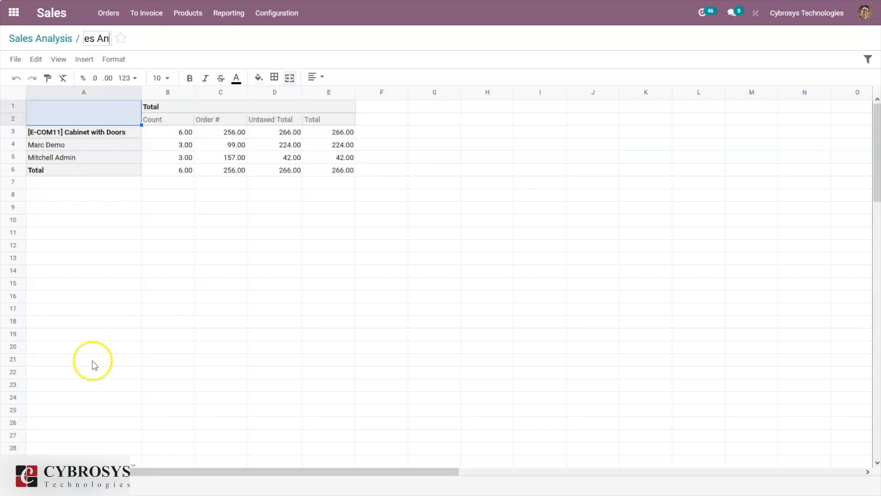
pyautogui.write('n')
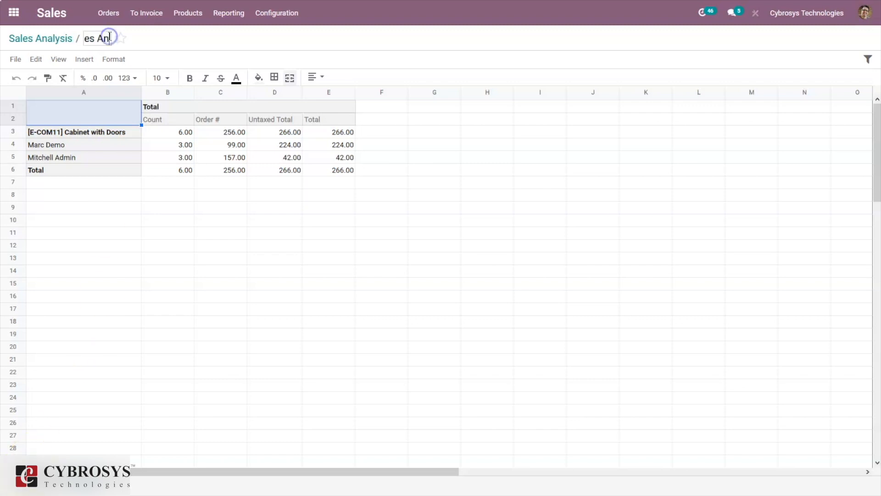
pyautogui.write('alysis -')
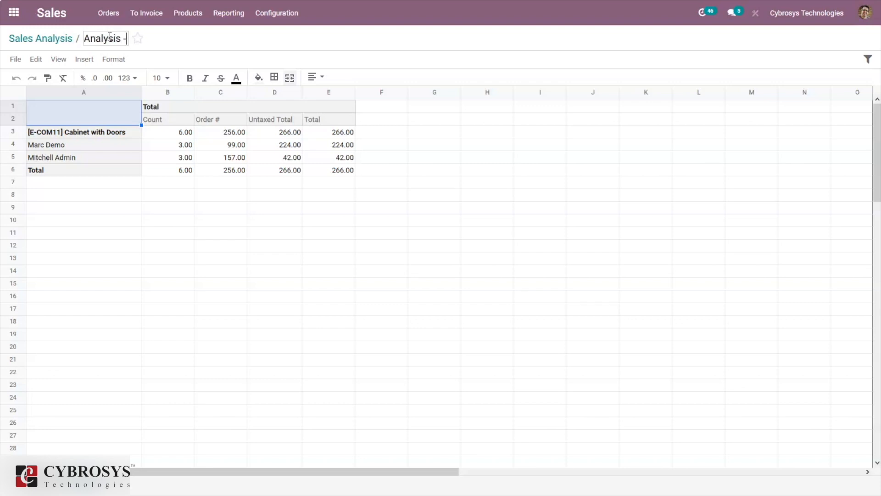
pyautogui.write(' Cabinet')
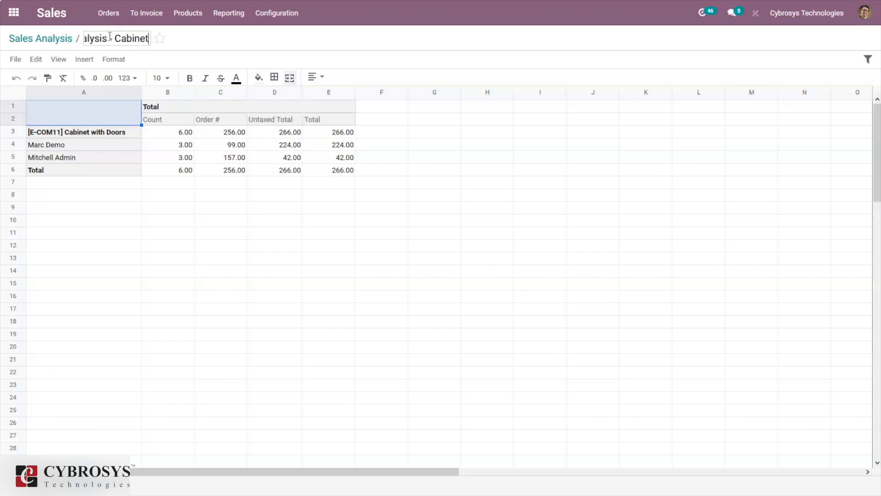
pyautogui.write(' with Do')
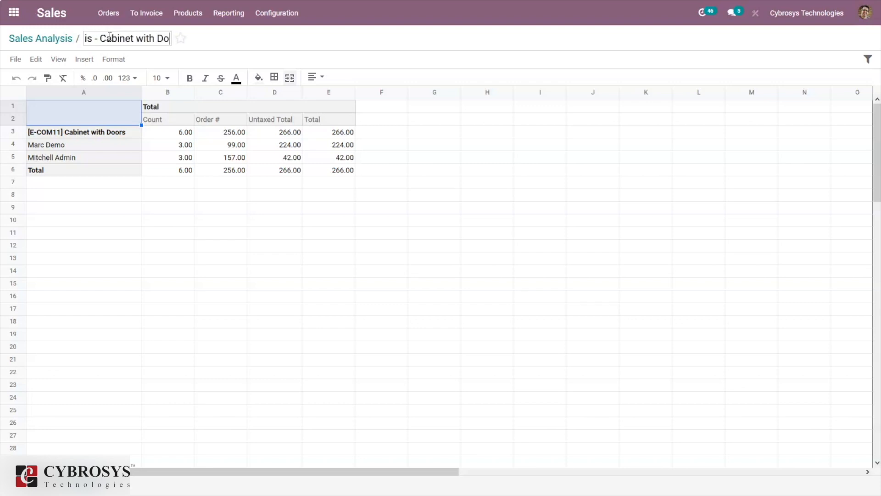
pyautogui.write('ors')
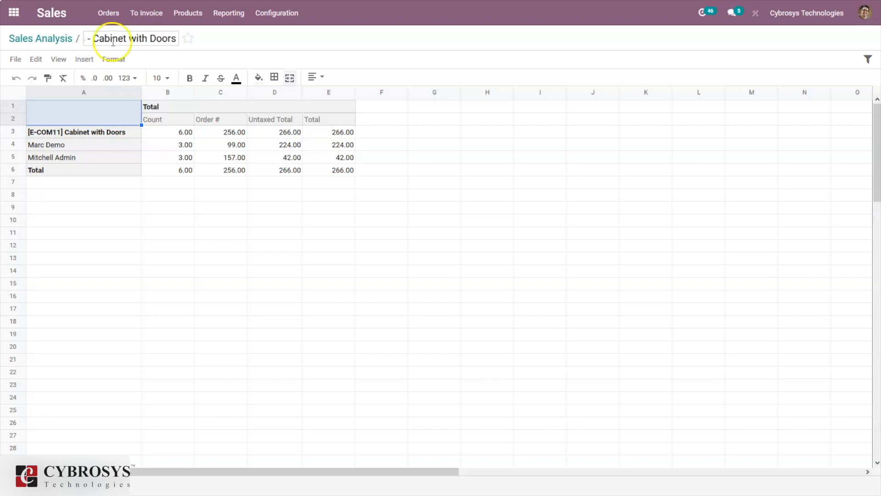
pyautogui.click(290, 201)
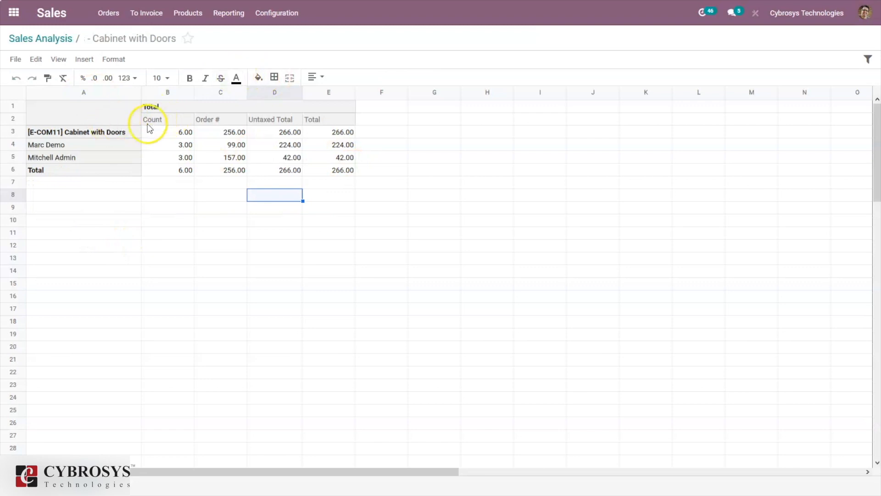
# - Make the two salesperson names under the product row bold and color their text dark pink
pyautogui.moveTo(101, 148); pyautogui.dragTo(100, 160)
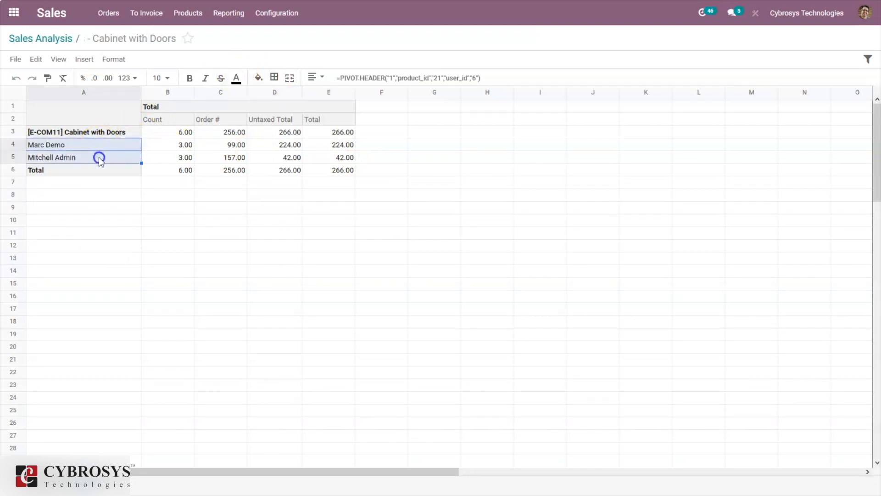
pyautogui.click(189, 79)
pyautogui.click(236, 78)
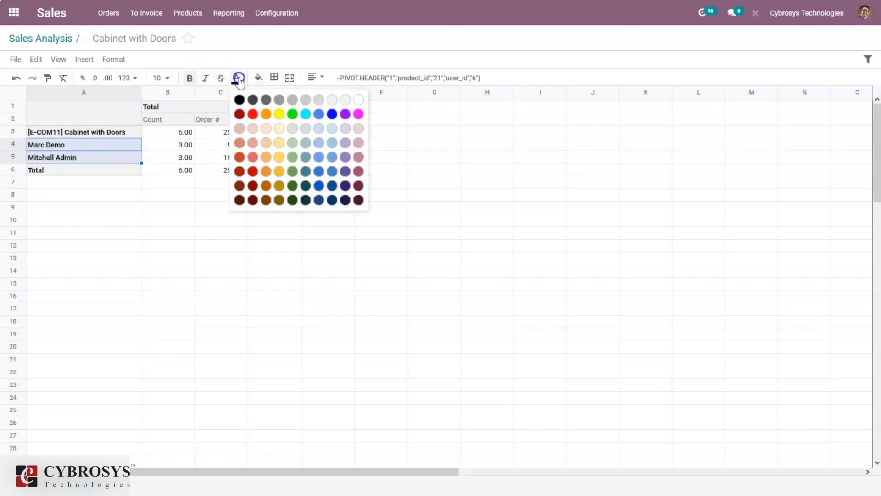
pyautogui.click(359, 171)
pyautogui.click(199, 215)
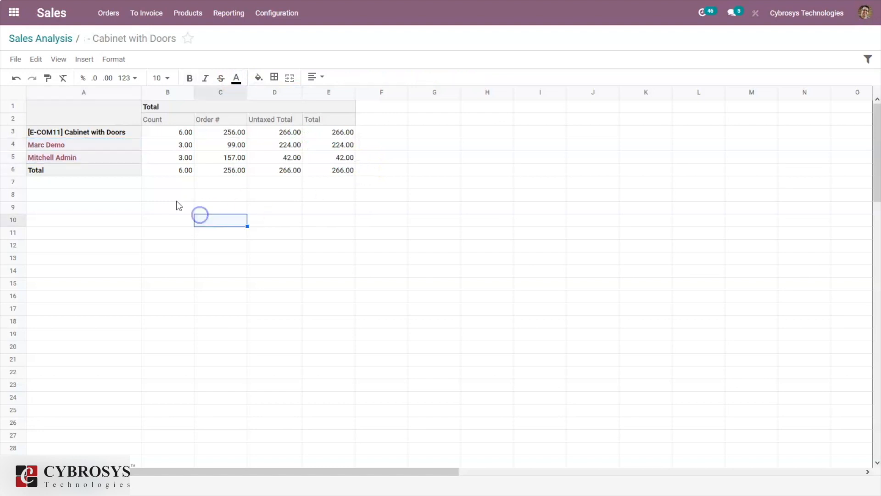
# - Color the "[E-COM11] Cabinet with Doors" row header text dark red
pyautogui.click(111, 133)
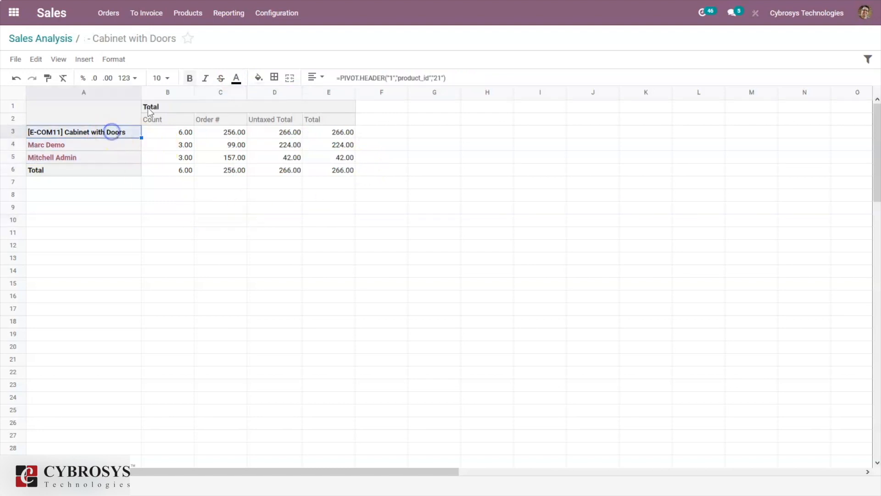
pyautogui.click(235, 83)
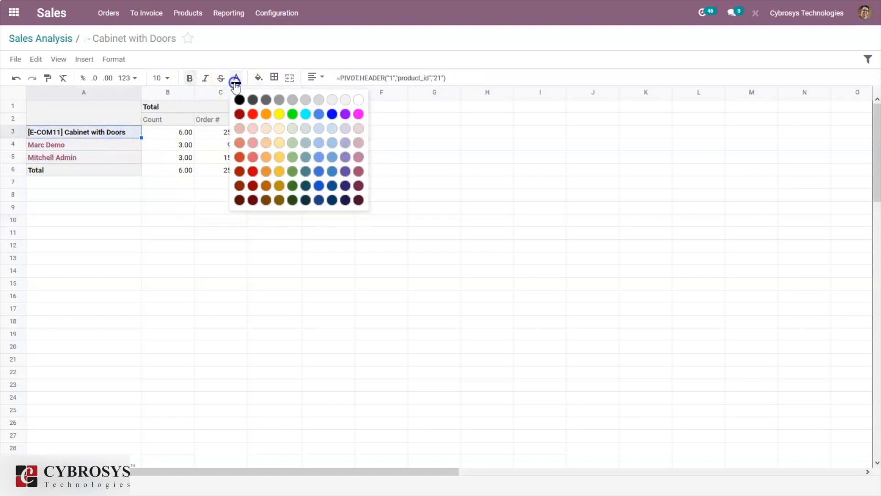
pyautogui.click(239, 114)
pyautogui.click(158, 222)
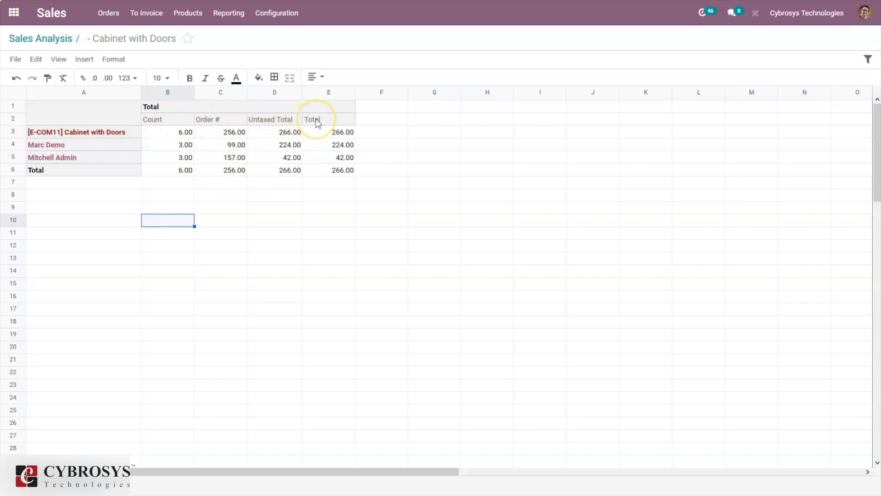
pyautogui.moveTo(330, 121); pyautogui.dragTo(333, 175)
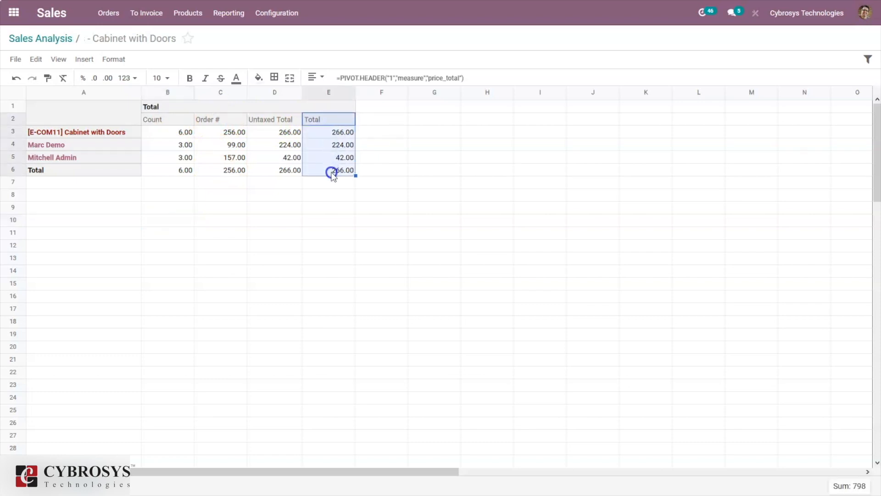
pyautogui.click(237, 195)
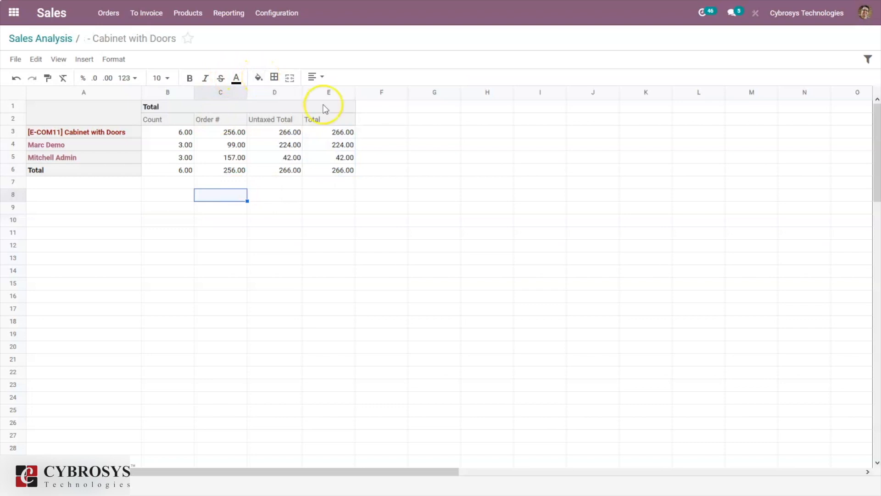
pyautogui.click(331, 120)
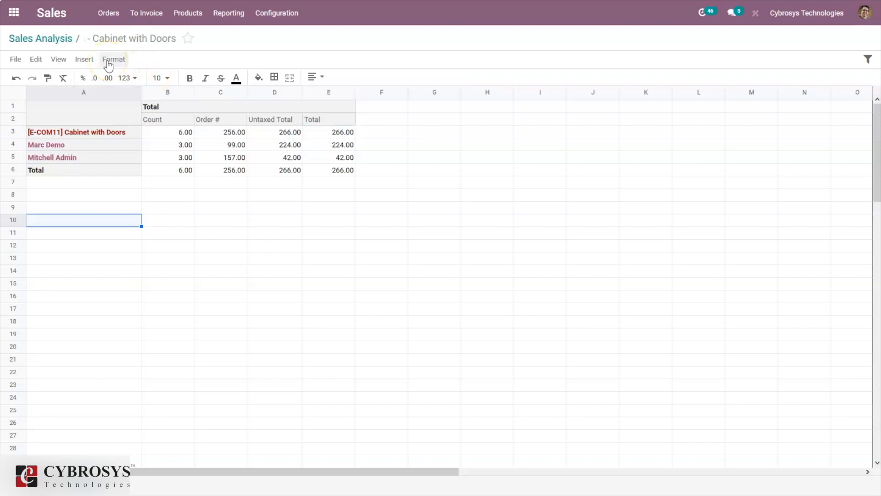
# - Start a conditional formatting rule to examine its range and condition options, leaving it unsaved
pyautogui.click(109, 65)
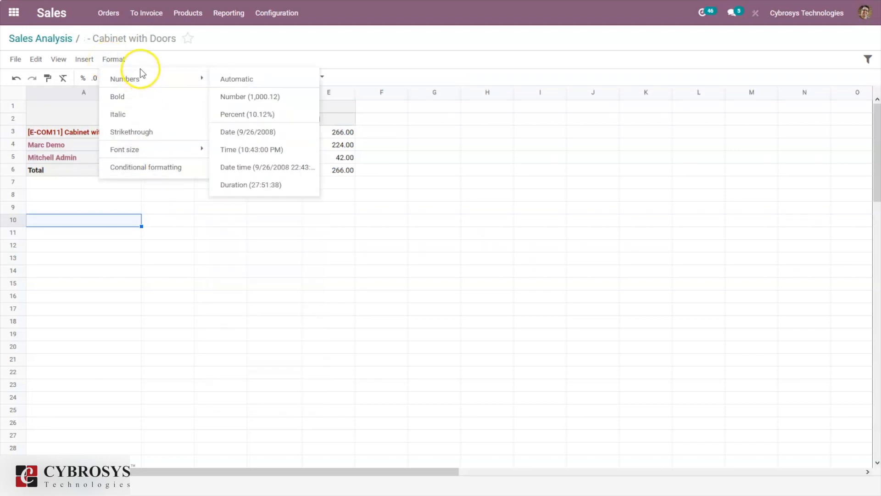
pyautogui.click(143, 172)
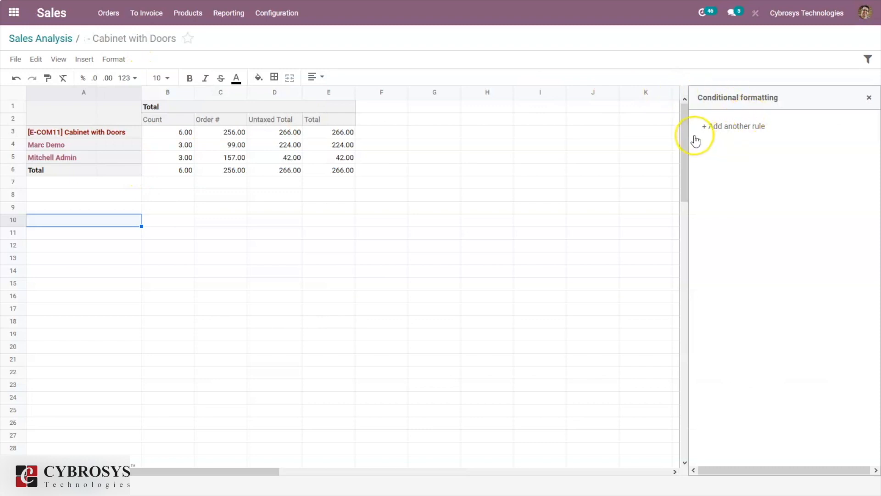
pyautogui.click(712, 125)
pyautogui.click(773, 168)
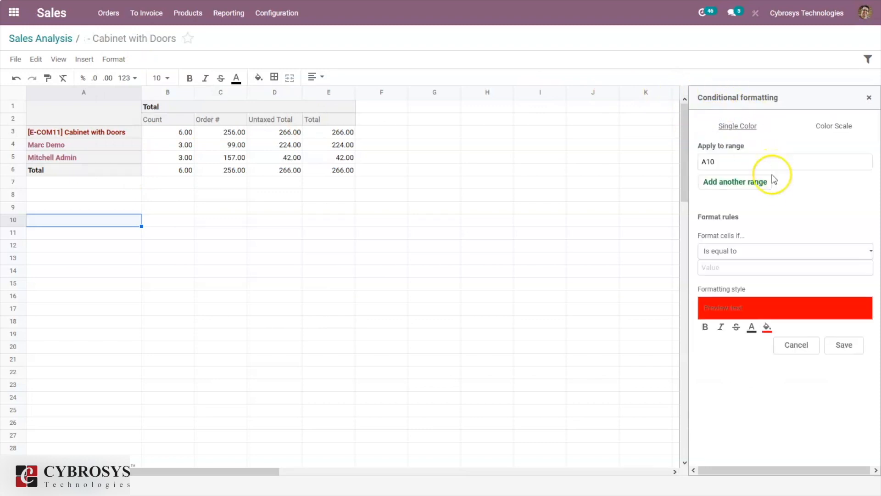
pyautogui.click(724, 251)
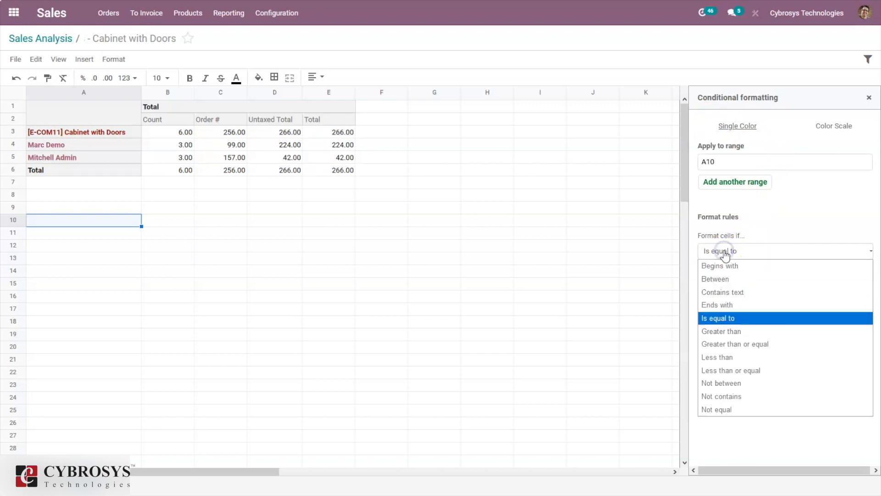
pyautogui.click(785, 205)
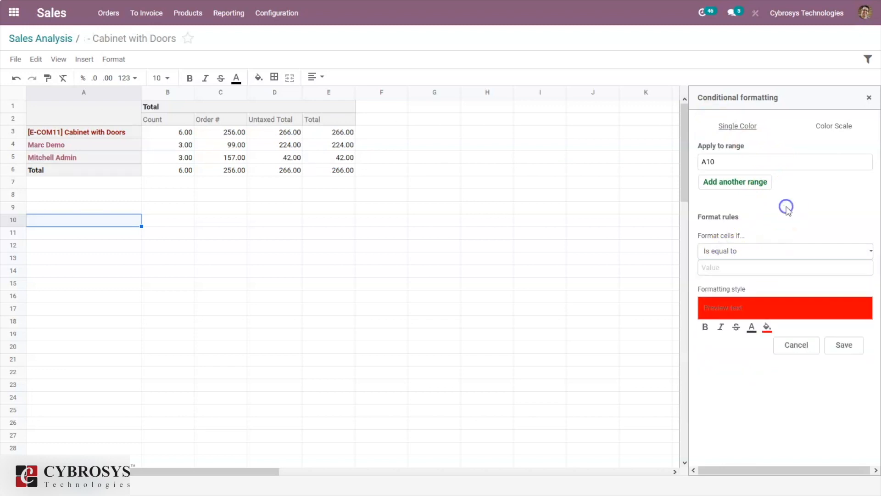
pyautogui.click(871, 99)
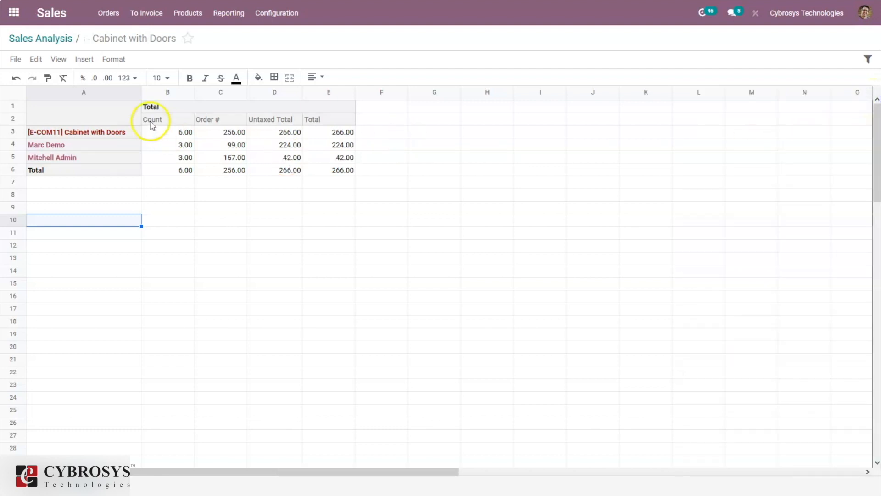
pyautogui.click(87, 59)
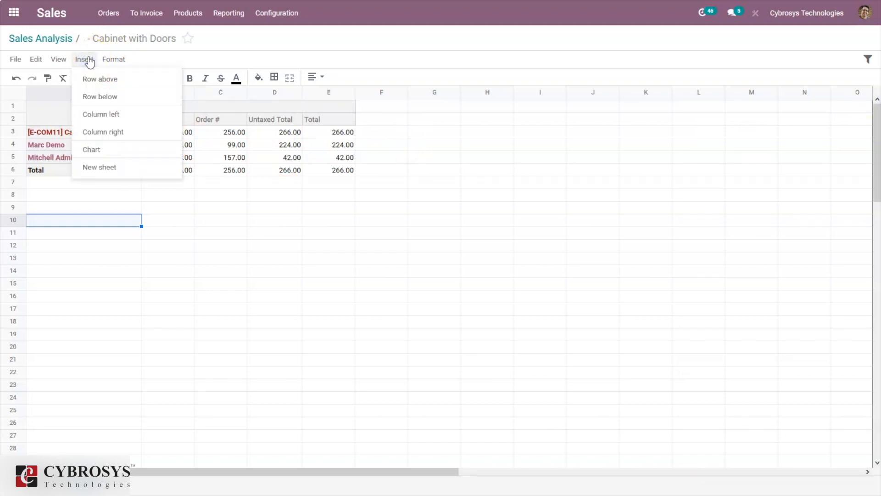
pyautogui.click(59, 60)
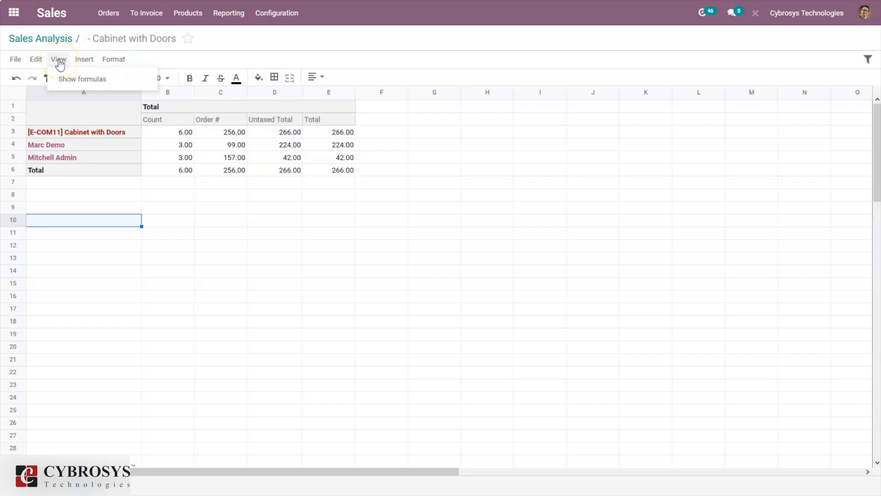
pyautogui.click(36, 60)
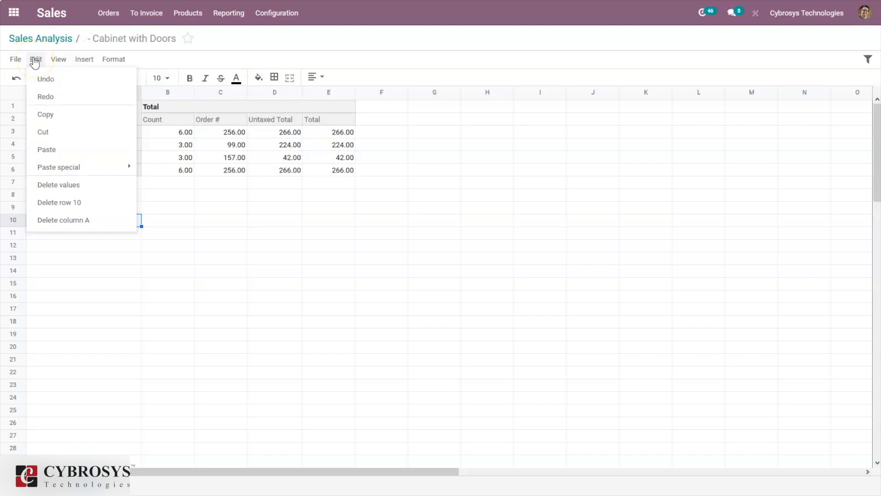
pyautogui.click(15, 60)
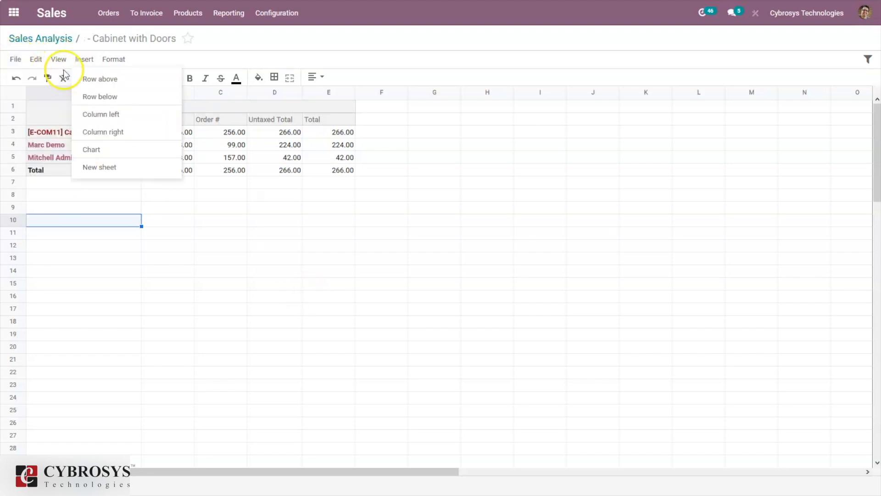
pyautogui.click(36, 60)
# - Show the formulas behind the pivot table cells, examine them, and hide them again
pyautogui.click(54, 61)
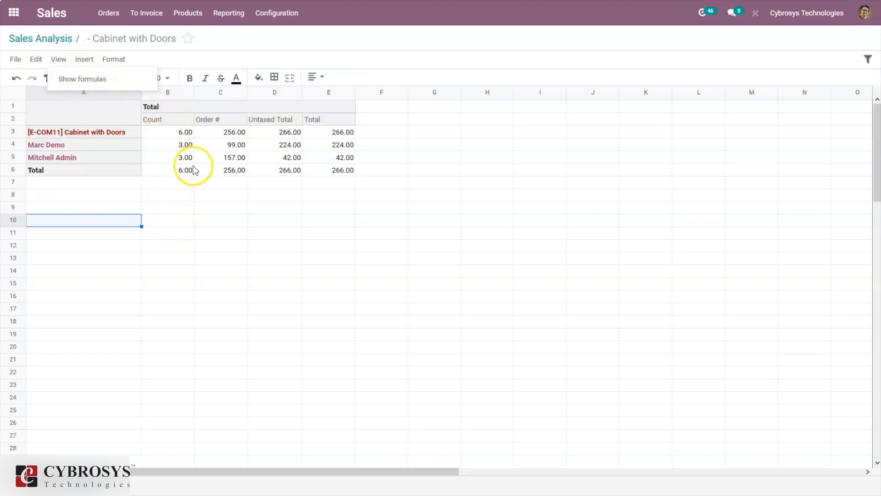
pyautogui.click(75, 80)
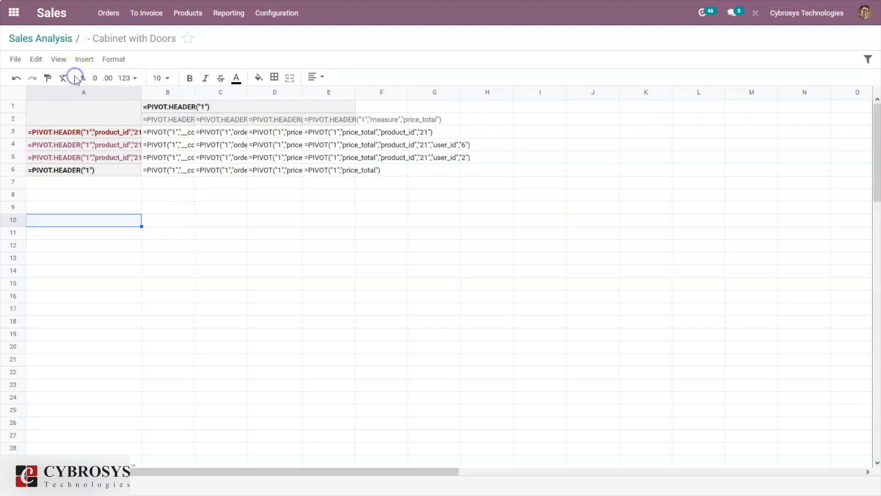
pyautogui.click(240, 185)
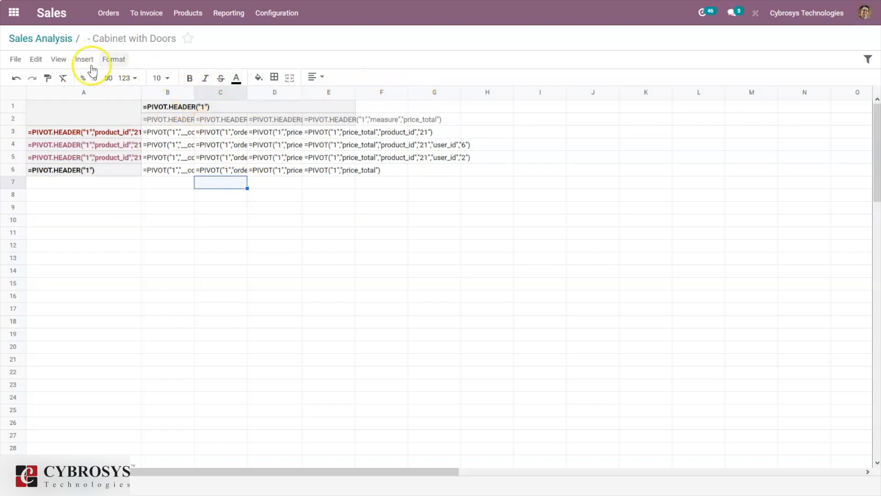
pyautogui.click(59, 60)
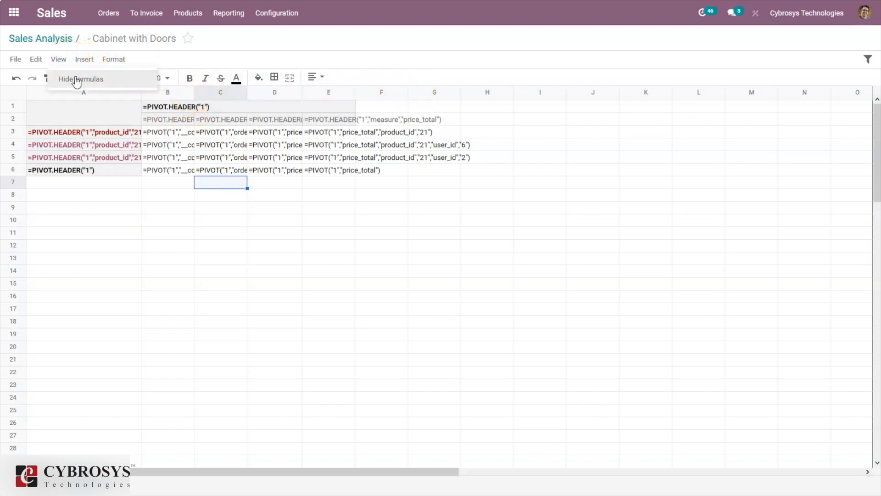
pyautogui.click(75, 78)
# - Add the header "Sales Commission" in cell F2 and widen column F to fit the text
pyautogui.click(389, 122)
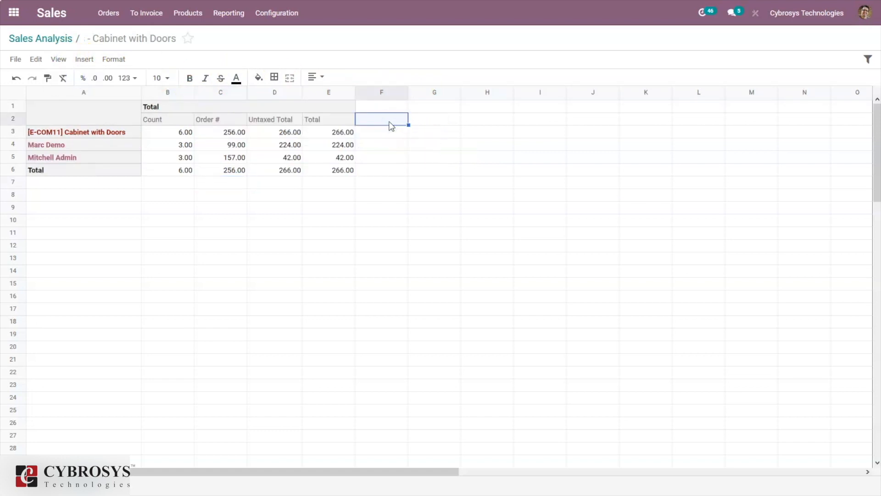
pyautogui.write('Sales Commission')
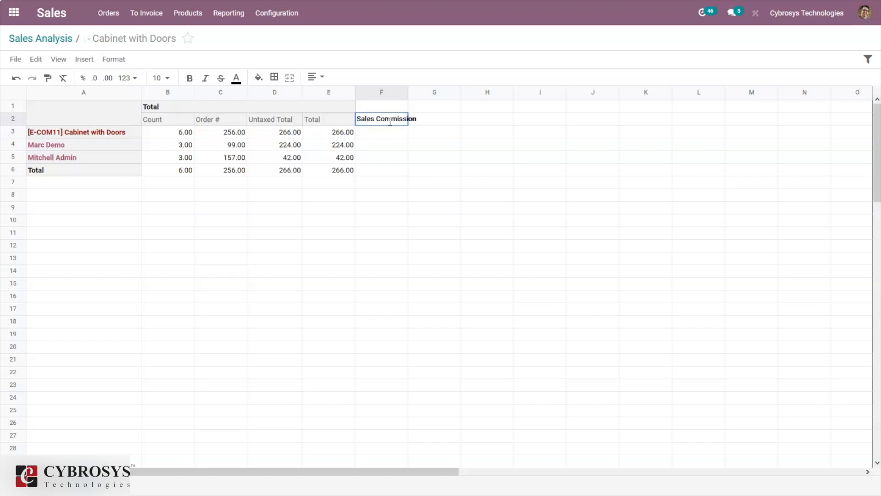
pyautogui.click(404, 155)
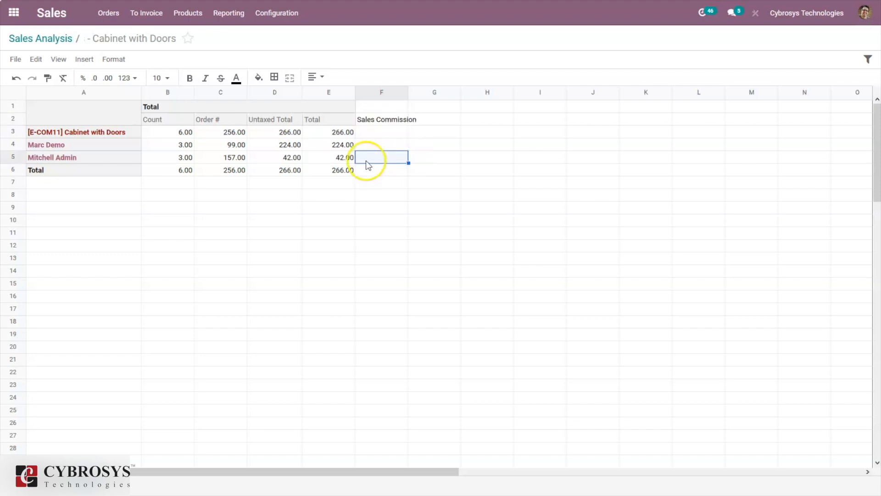
pyautogui.moveTo(408, 93); pyautogui.dragTo(434, 92)
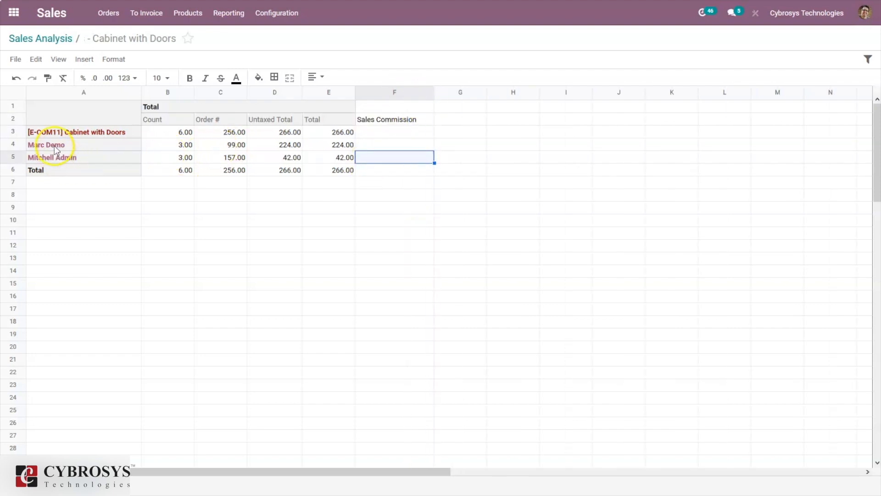
# - Show the formulas behind the pivot table cells instead of their values
pyautogui.click(392, 144)
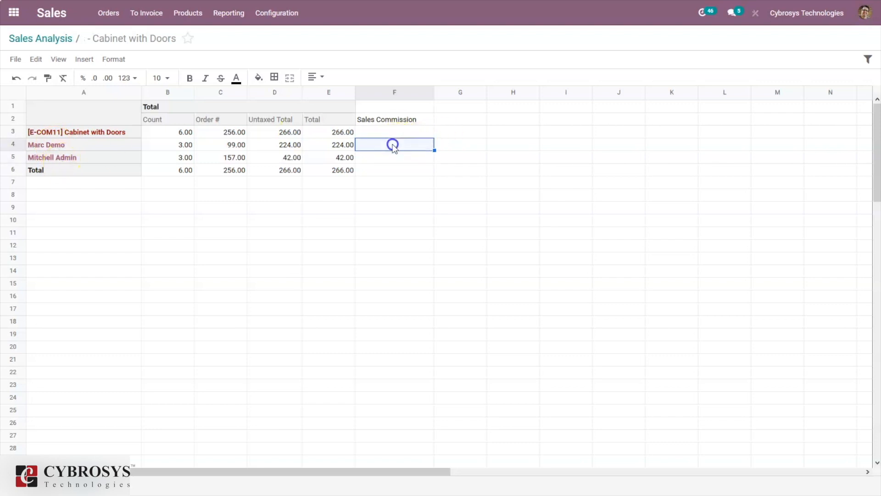
pyautogui.click(390, 158)
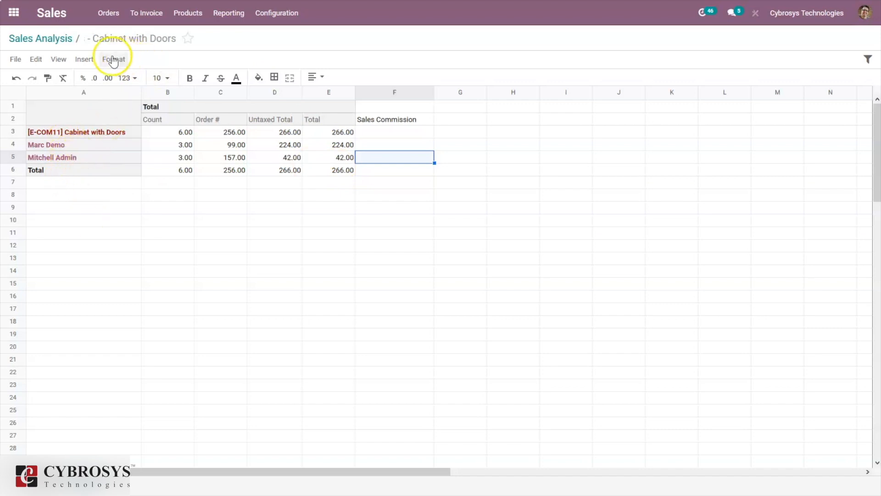
pyautogui.click(64, 59)
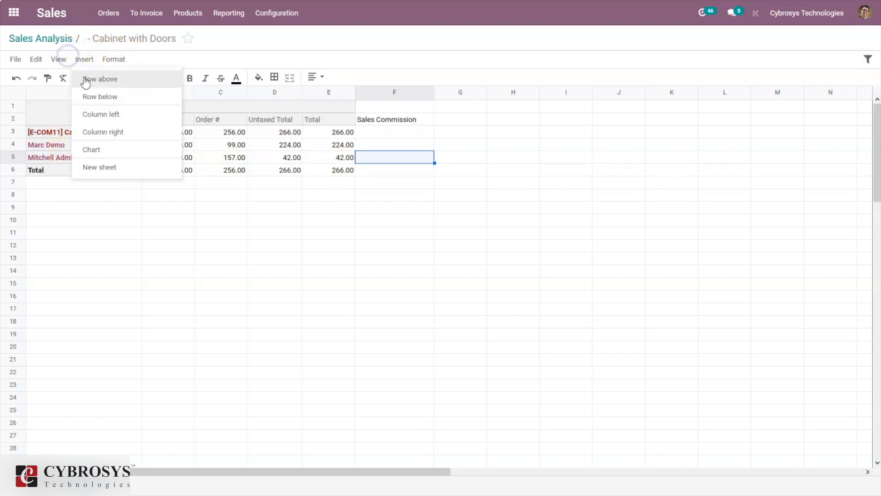
pyautogui.click(69, 81)
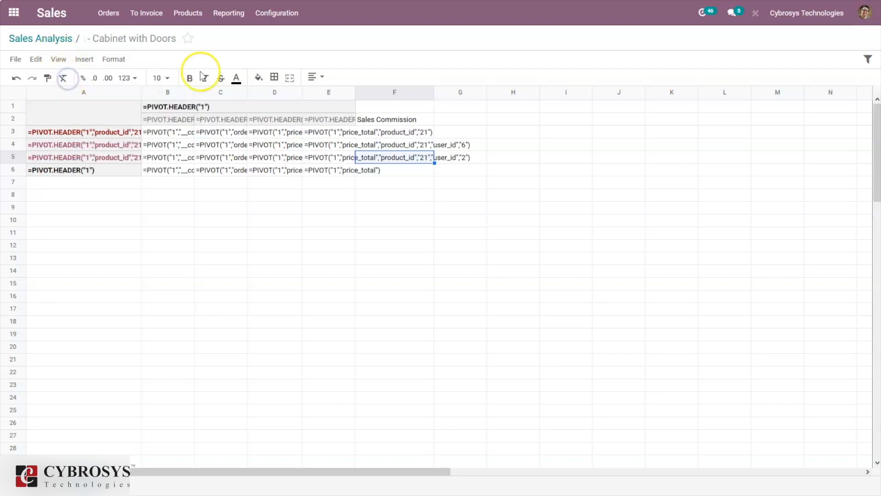
pyautogui.click(416, 182)
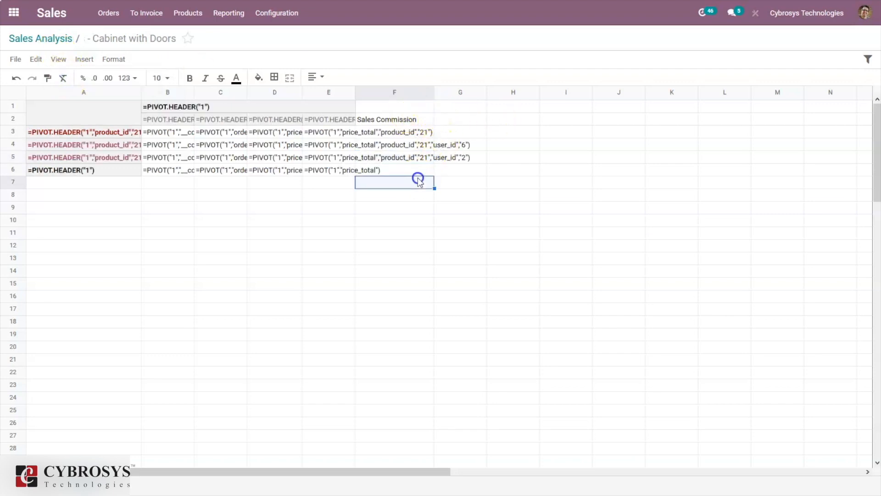
# - Widen columns F, E and D so that the full pivot formulas in columns D and E are readable
pyautogui.moveTo(434, 90); pyautogui.dragTo(663, 99)
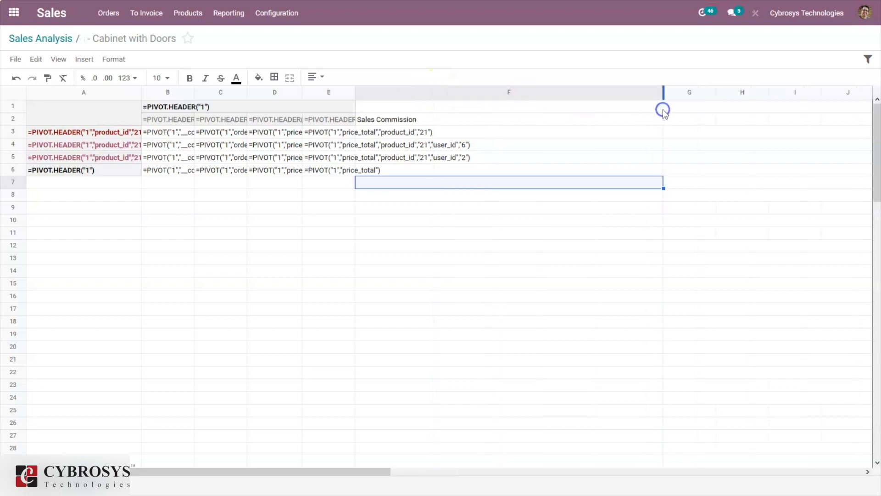
pyautogui.moveTo(355, 91); pyautogui.dragTo(429, 92)
pyautogui.click(435, 244)
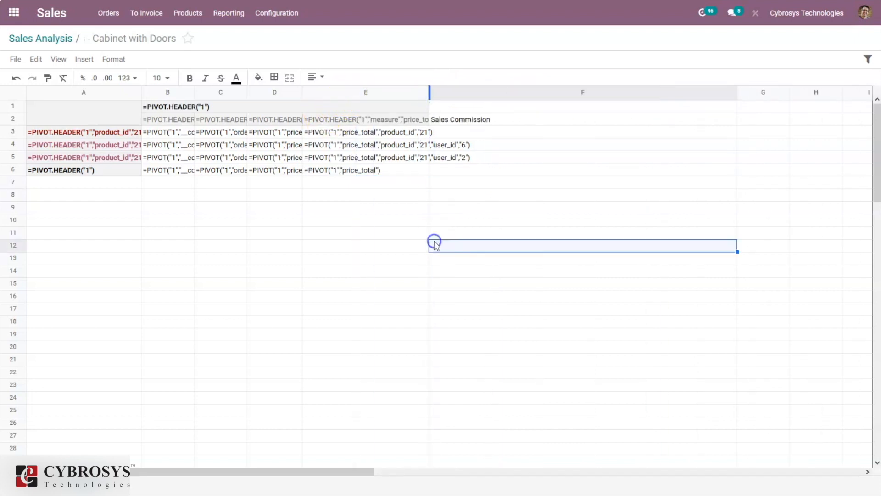
pyautogui.moveTo(429, 91); pyautogui.dragTo(540, 99)
pyautogui.click(388, 143)
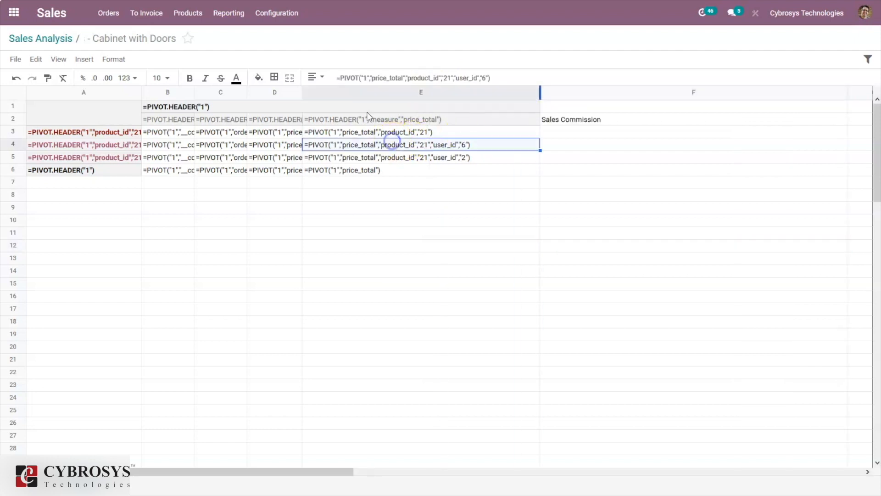
pyautogui.moveTo(301, 94); pyautogui.dragTo(430, 93)
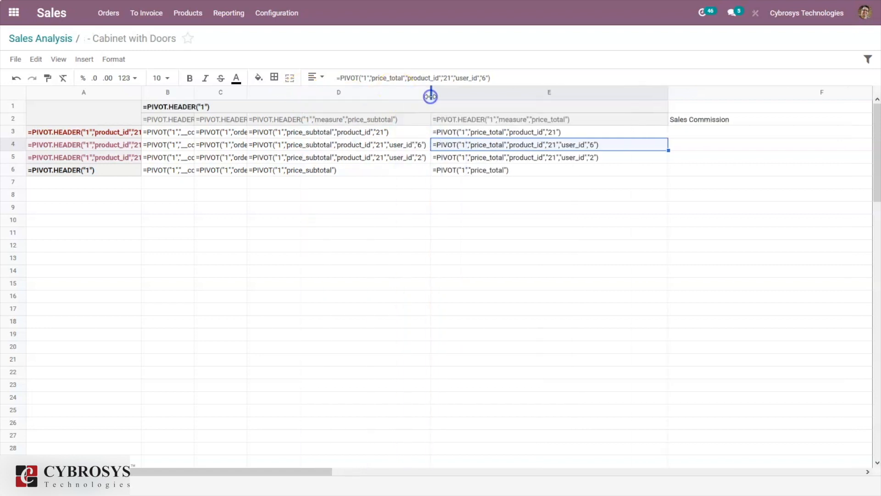
# - Copy the total formula from E3 into F3 and multiply it by 0.1
pyautogui.click(590, 132)
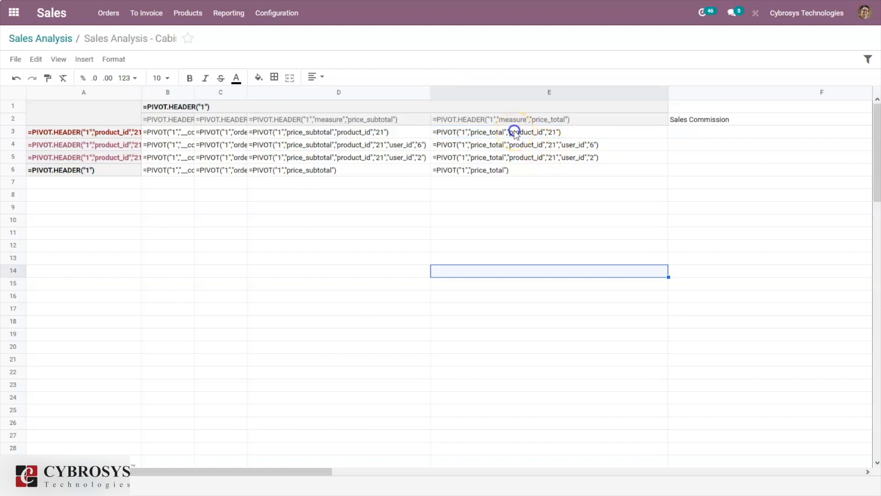
pyautogui.click(515, 132)
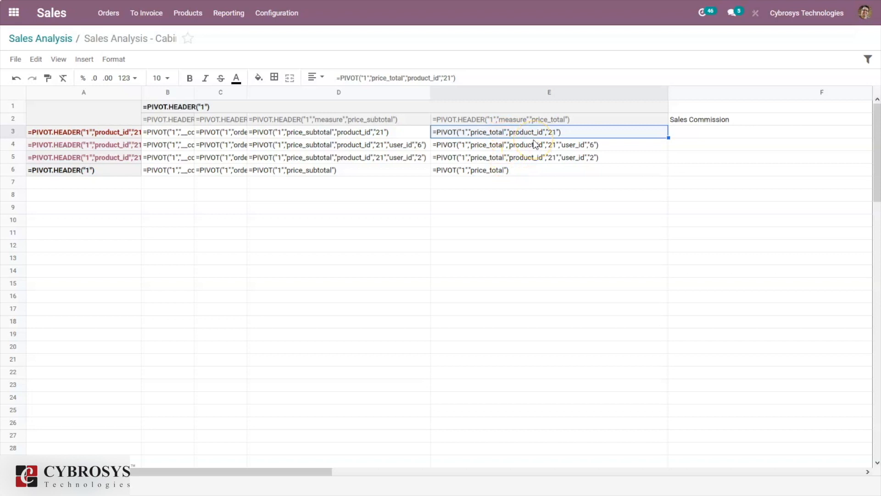
pyautogui.hotkey('ctrl', 'c')
pyautogui.click(709, 132)
pyautogui.hotkey('ctrl', 'v')
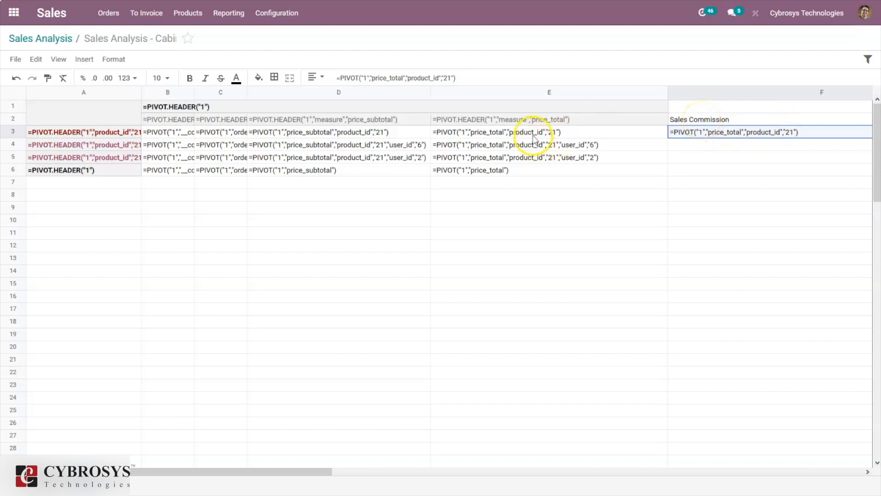
pyautogui.doubleClick(829, 133)
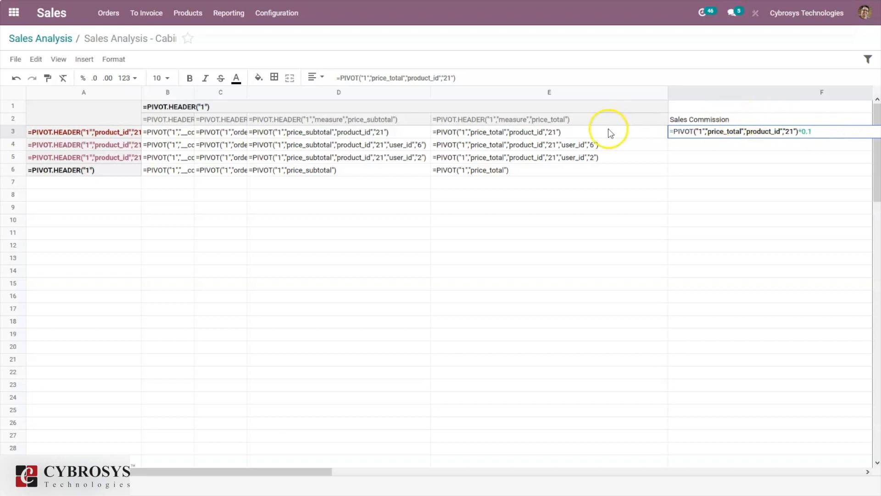
# - Copy the total formula from E4 into F4 and append *0.1 after its closing parenthesis
pyautogui.click(597, 145)
pyautogui.hotkey('ctrl', 'c')
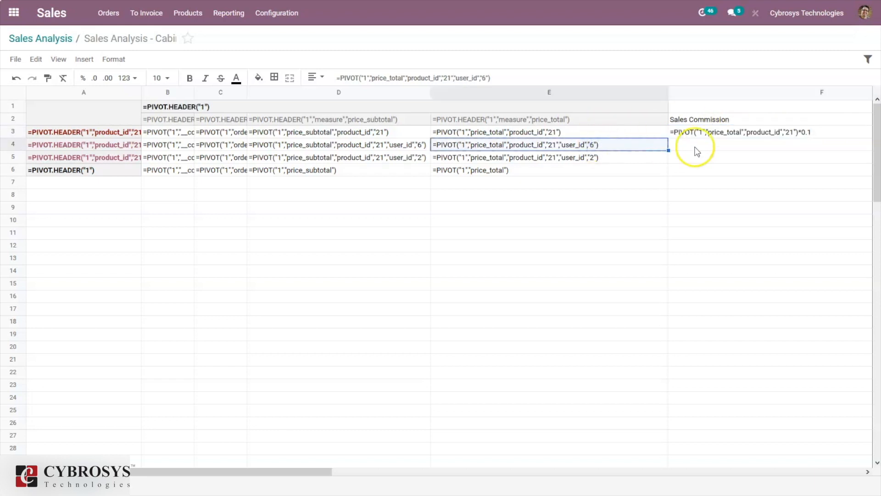
pyautogui.click(756, 148)
pyautogui.hotkey('ctrl', 'v')
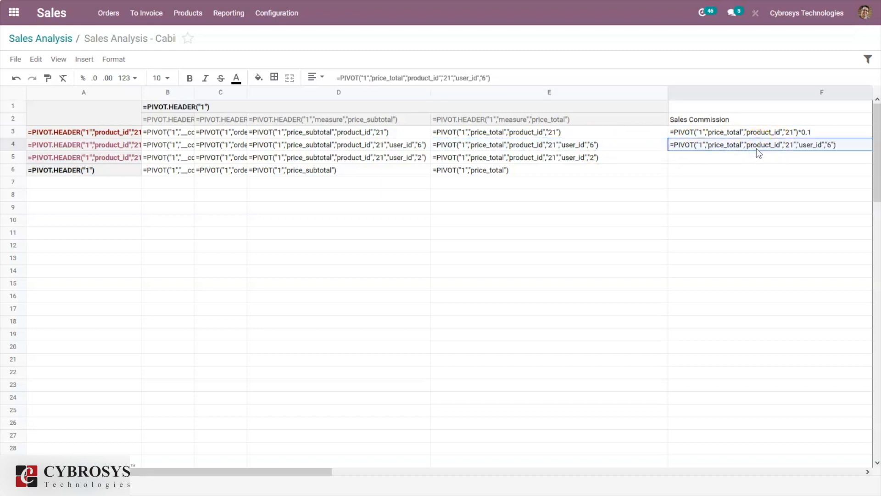
pyautogui.doubleClick(844, 144)
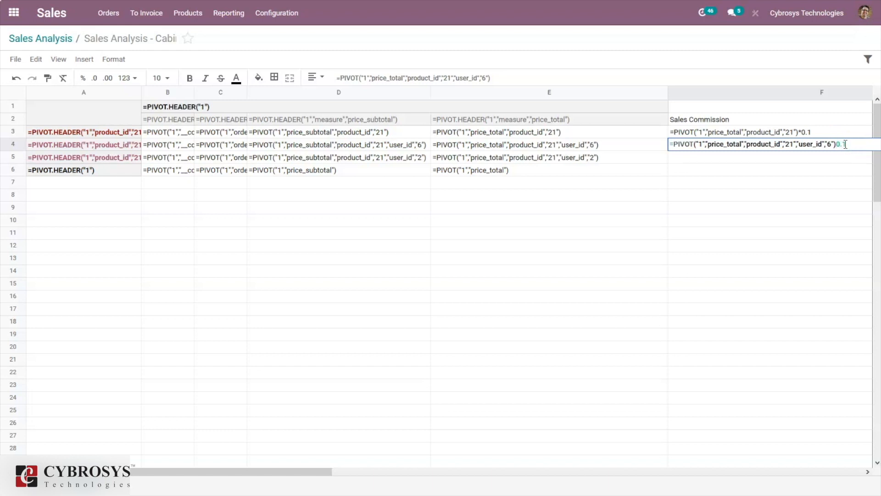
pyautogui.write('*0.1')
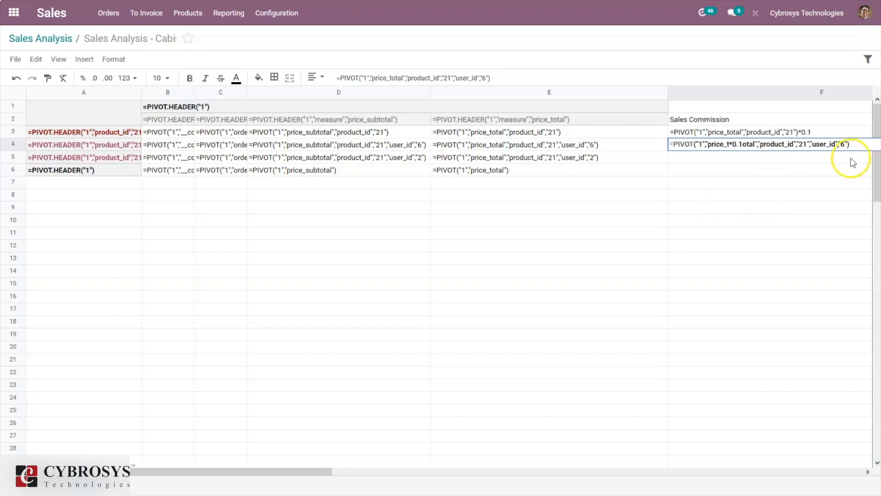
pyautogui.press('BackSpace')
pyautogui.press('BackSpace')
pyautogui.press('BackSpace')
pyautogui.press('BackSpace')
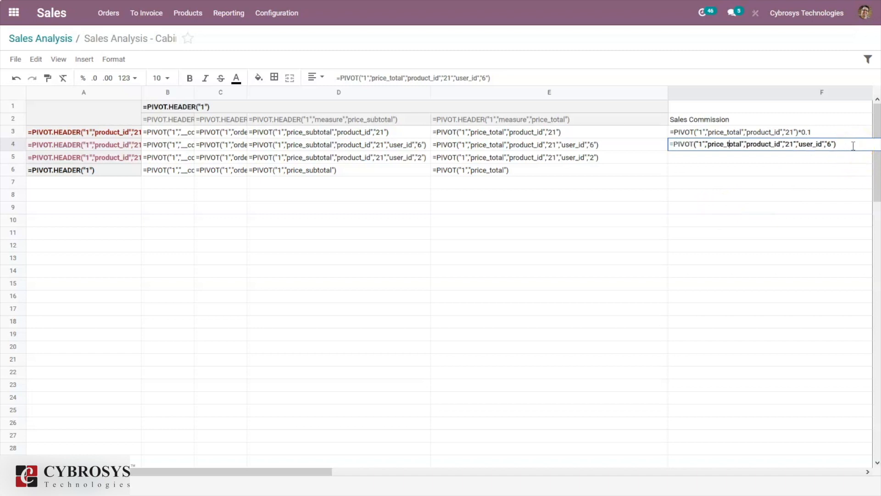
pyautogui.click(853, 146)
pyautogui.press('BackSpace')
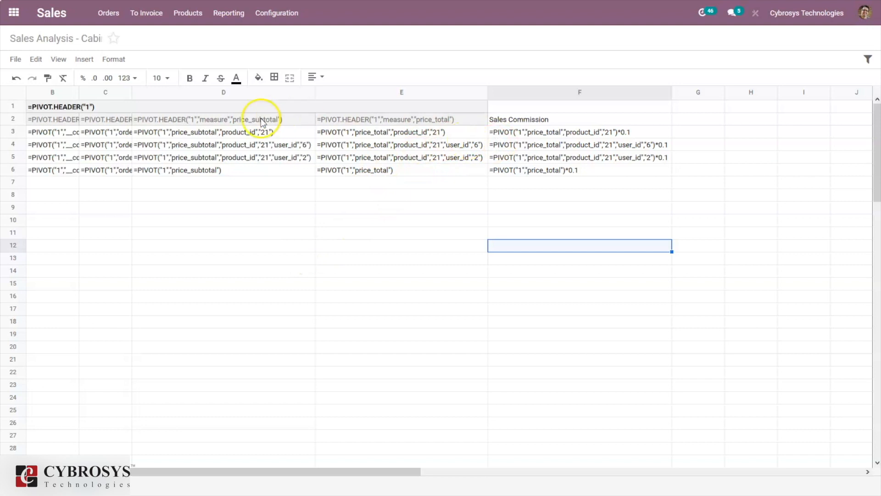
# - Hide the formulas again and examine the calculated Sales Commission values beside the row labels in column A
pyautogui.click(60, 59)
pyautogui.click(76, 79)
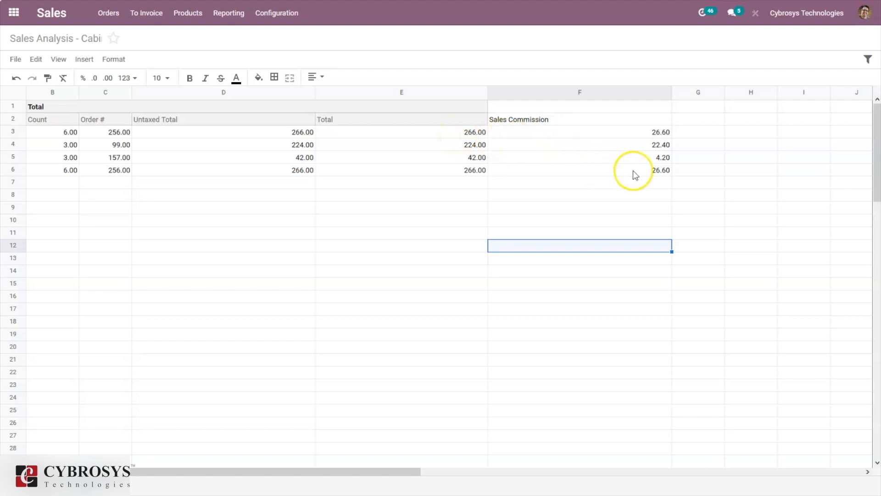
pyautogui.click(407, 231)
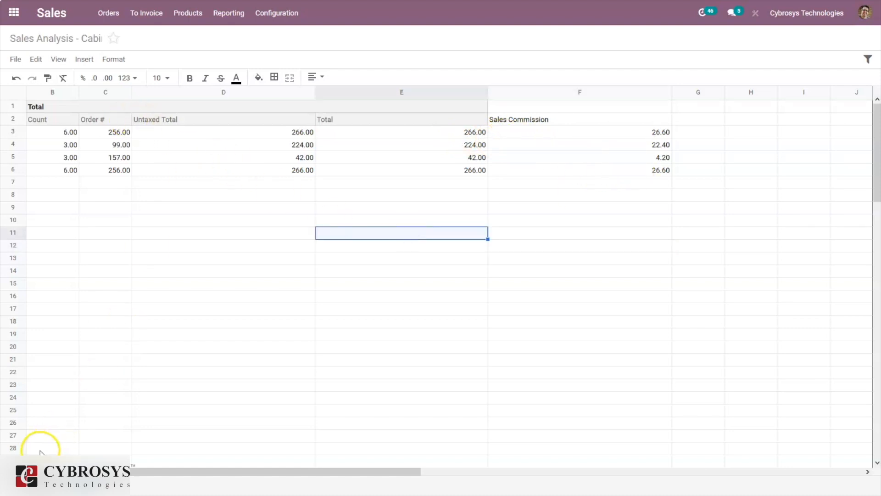
pyautogui.moveTo(204, 474); pyautogui.dragTo(157, 472)
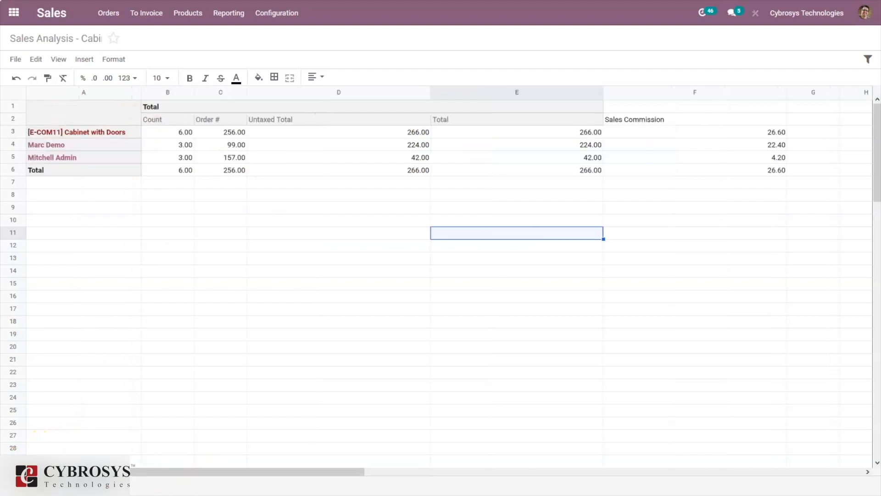
# - Examine the properties offered for a new date, relation and text filter, leaving each one unsaved
pyautogui.click(867, 60)
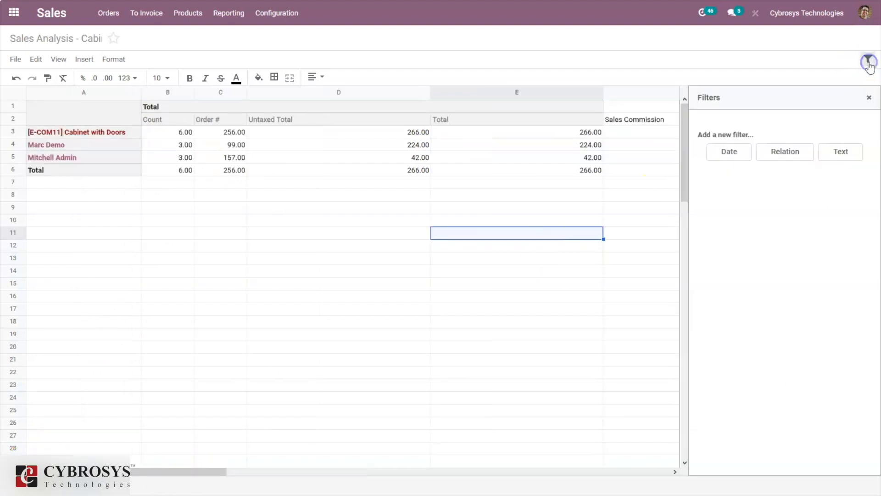
pyautogui.click(742, 155)
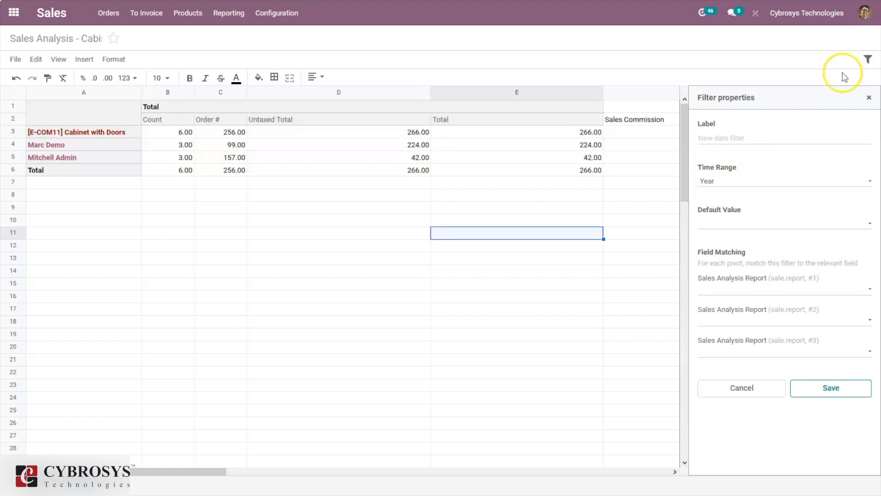
pyautogui.click(869, 98)
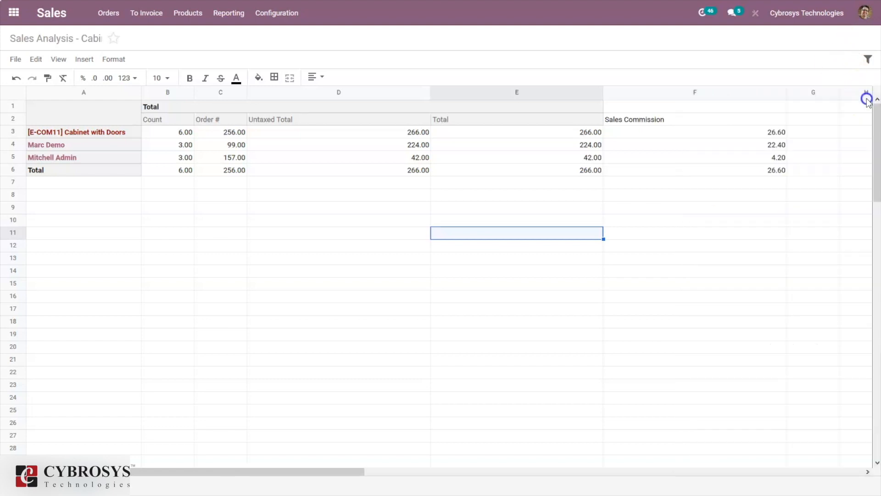
pyautogui.click(868, 59)
pyautogui.click(793, 162)
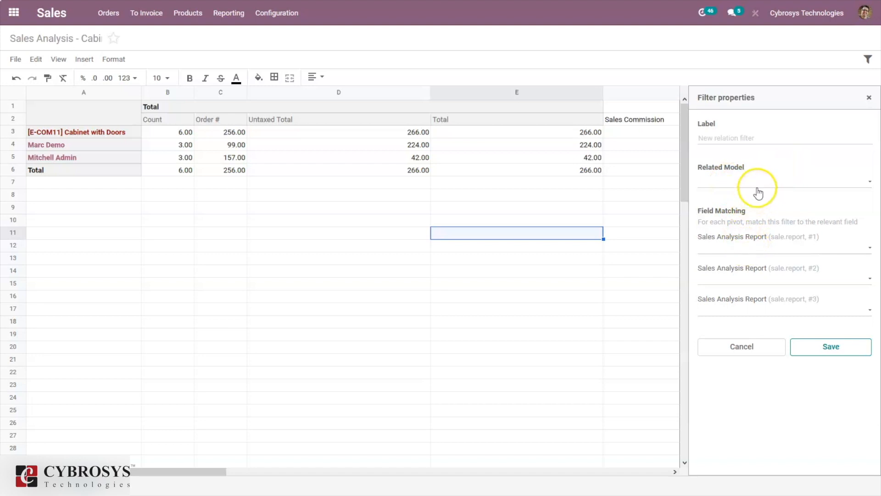
pyautogui.click(869, 99)
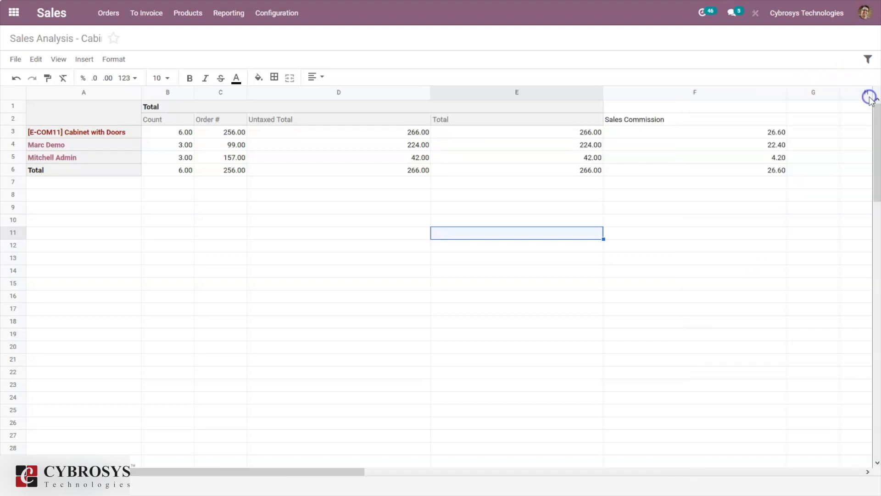
pyautogui.click(868, 62)
pyautogui.click(844, 149)
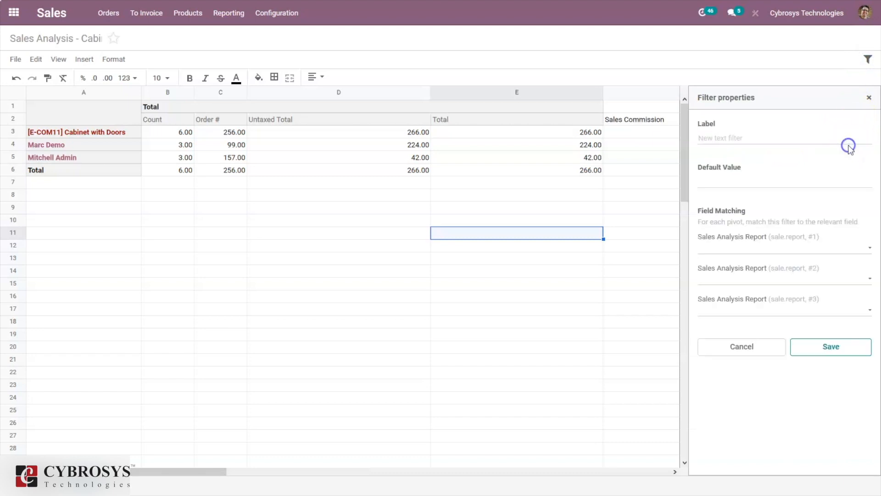
pyautogui.click(869, 99)
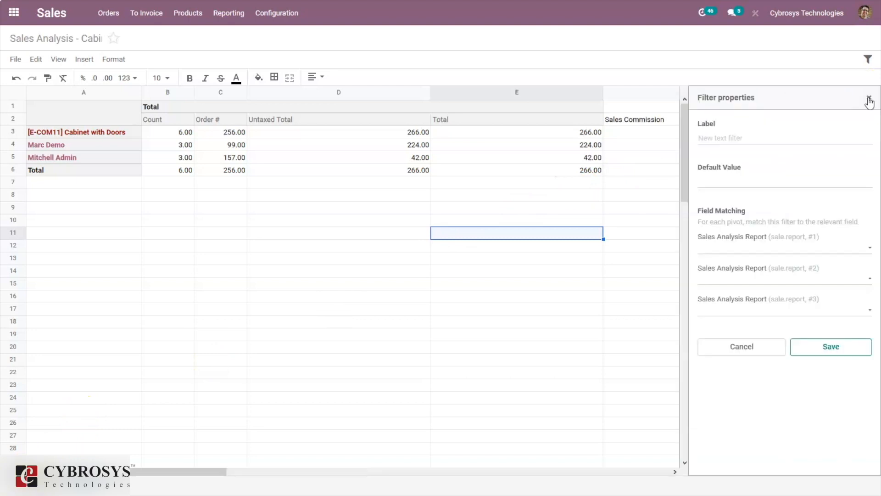
pyautogui.click(869, 100)
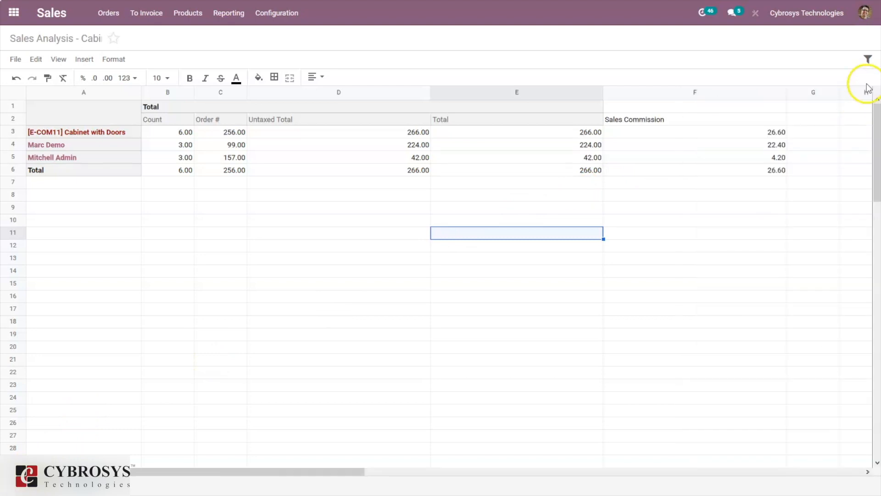
# - Set up a date filter labelled "Year 2021" with time range Year and default value 2021, and try to save it
pyautogui.click(868, 59)
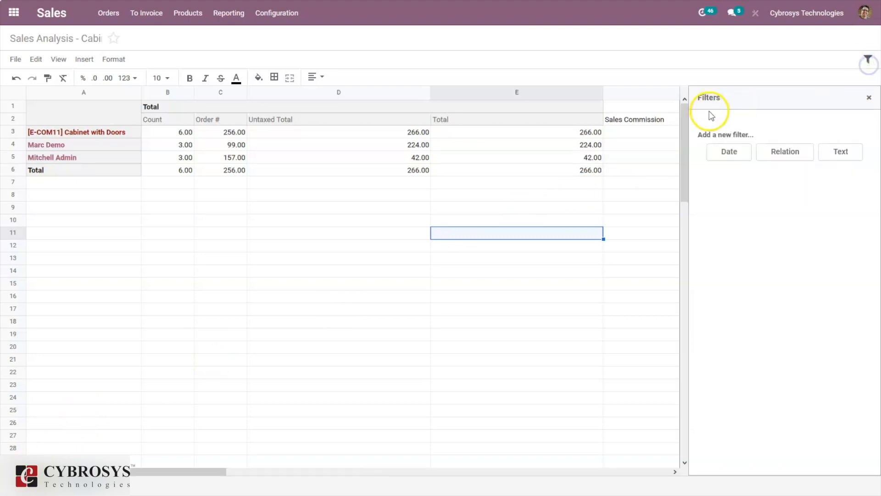
pyautogui.click(719, 151)
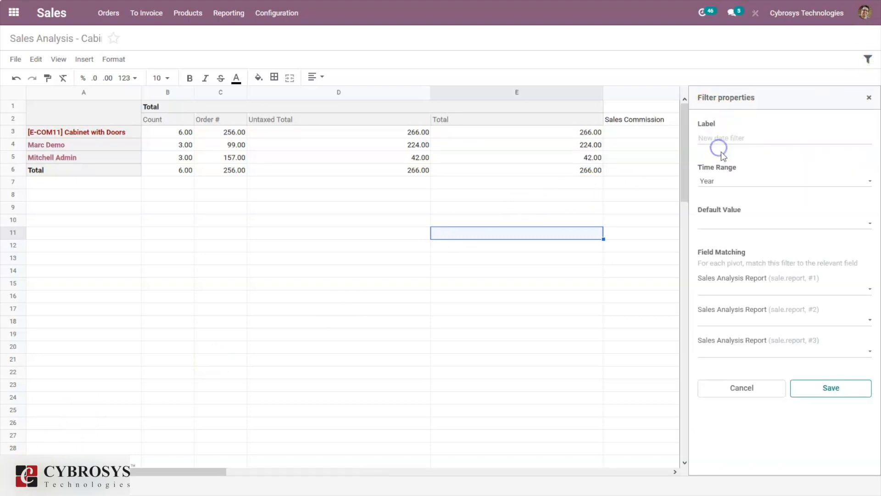
pyautogui.click(734, 181)
pyautogui.click(714, 193)
pyautogui.click(725, 138)
pyautogui.click(705, 225)
pyautogui.click(708, 251)
pyautogui.click(721, 223)
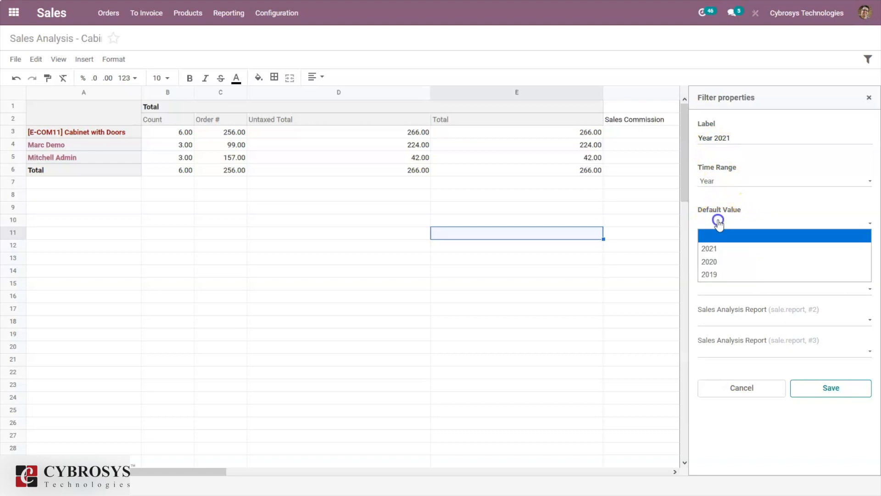
pyautogui.click(716, 250)
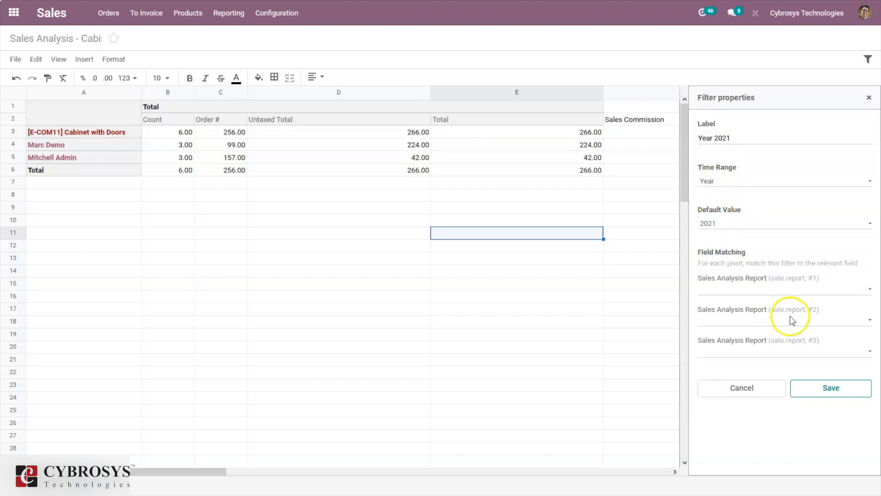
pyautogui.click(800, 386)
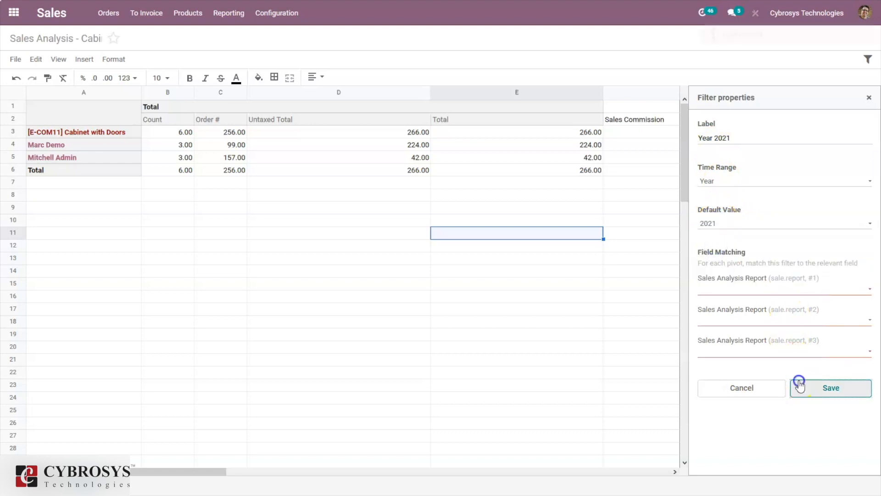
# - Match the Year 2021 filter to Order Date for all three Sales Analysis Report pivots and save it
pyautogui.click(737, 288)
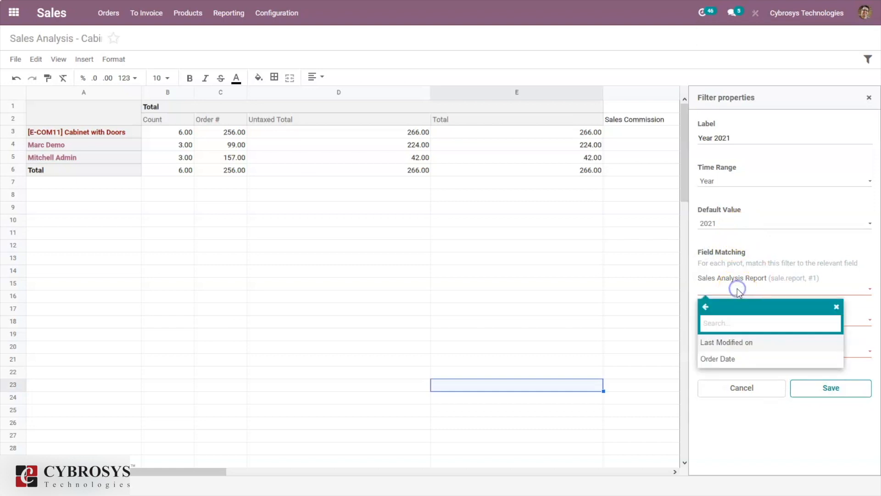
pyautogui.click(726, 361)
pyautogui.click(730, 322)
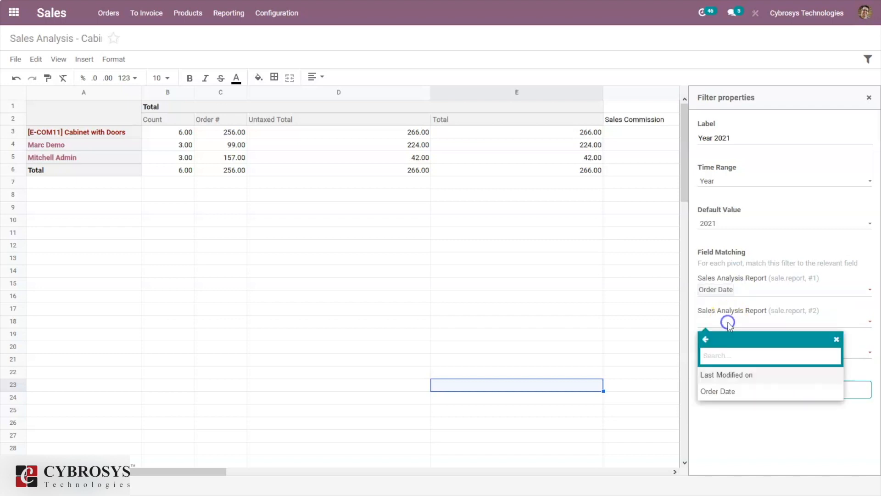
pyautogui.click(729, 391)
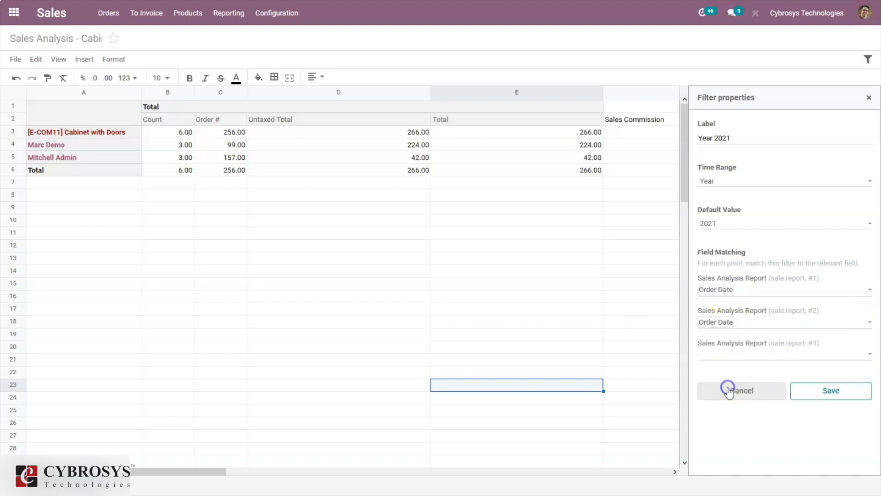
pyautogui.click(723, 354)
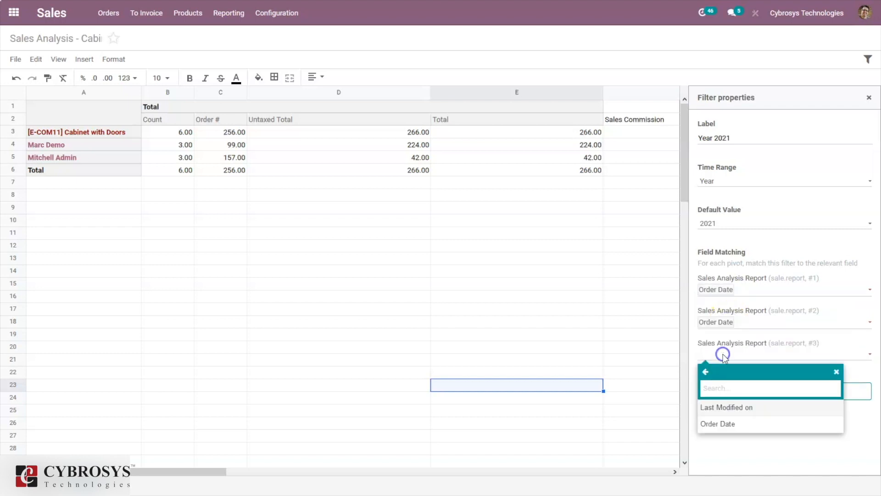
pyautogui.click(719, 423)
pyautogui.click(807, 391)
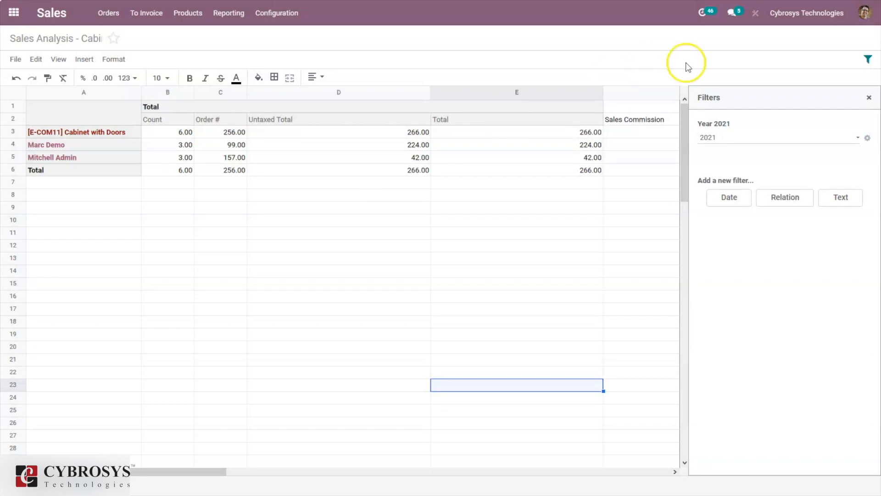
# - Try another value in the Year 2021 filter, set it back to 2021 and close the filters
pyautogui.click(711, 137)
pyautogui.click(724, 177)
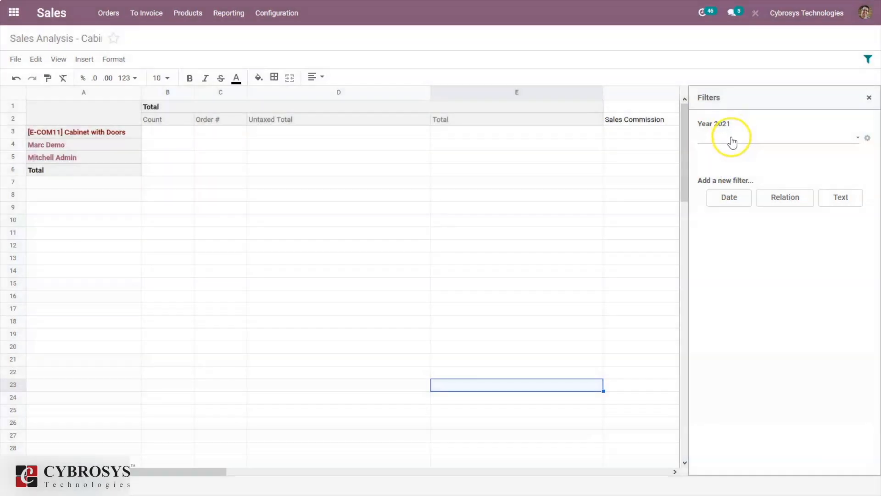
pyautogui.click(731, 137)
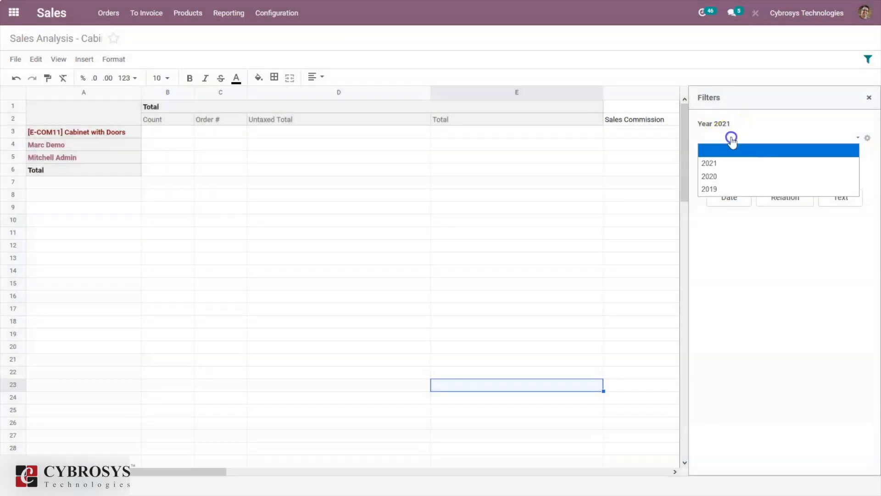
pyautogui.click(732, 164)
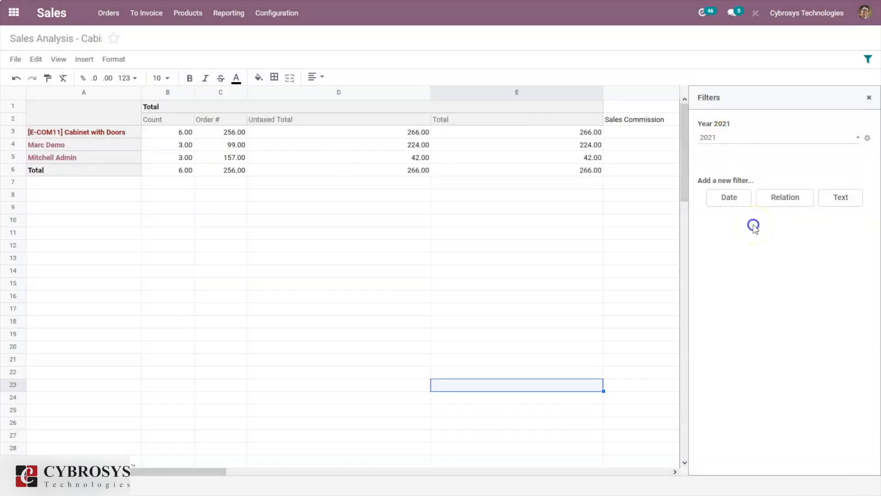
pyautogui.click(868, 98)
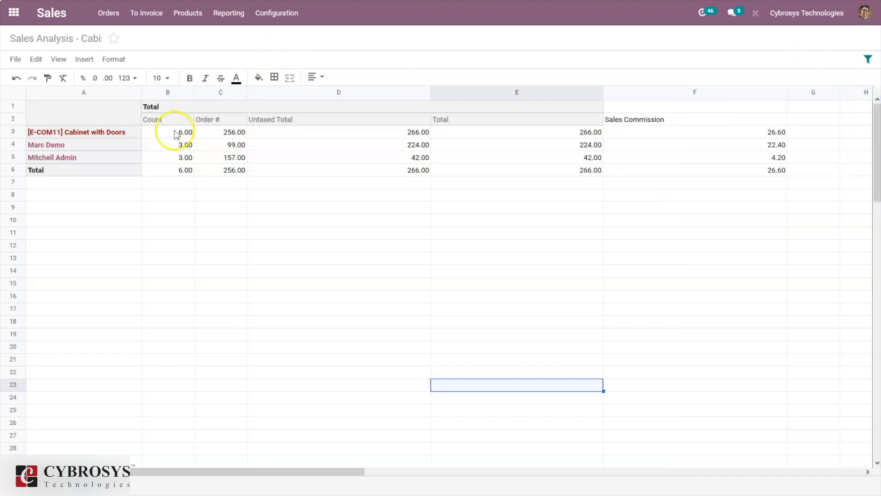
# - Switch to Documents and open the Sales Analysis - Cabinet with Doors spreadsheet from the Spreadsheet workspace
pyautogui.click(98, 181)
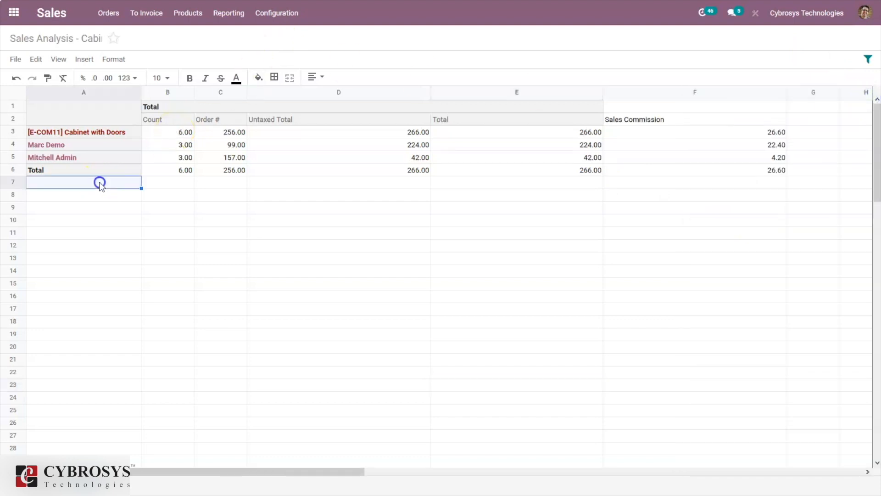
pyautogui.click(13, 16)
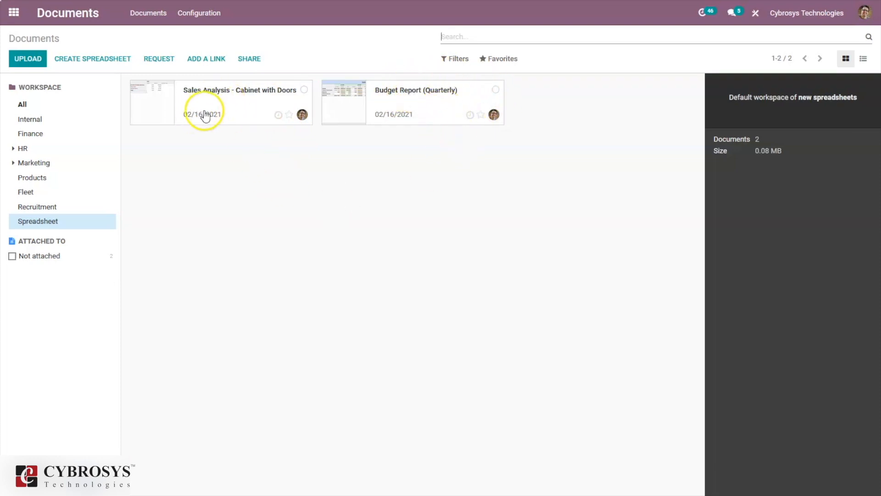
pyautogui.click(256, 106)
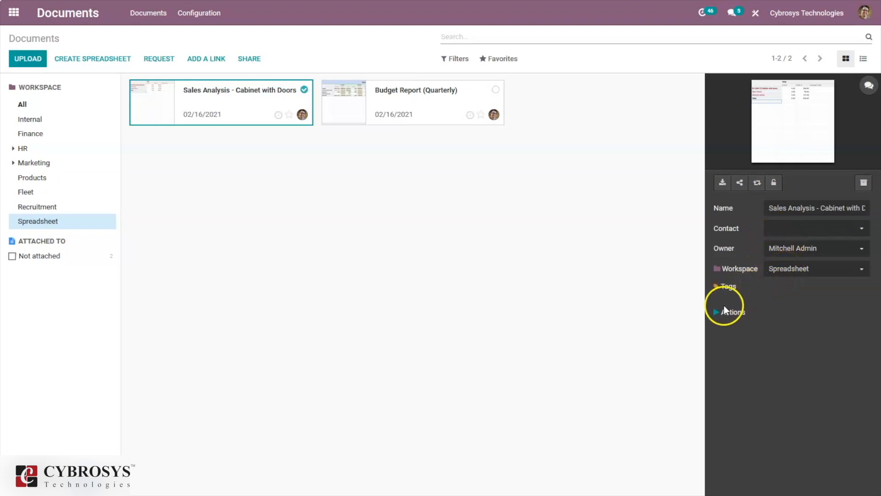
pyautogui.click(797, 129)
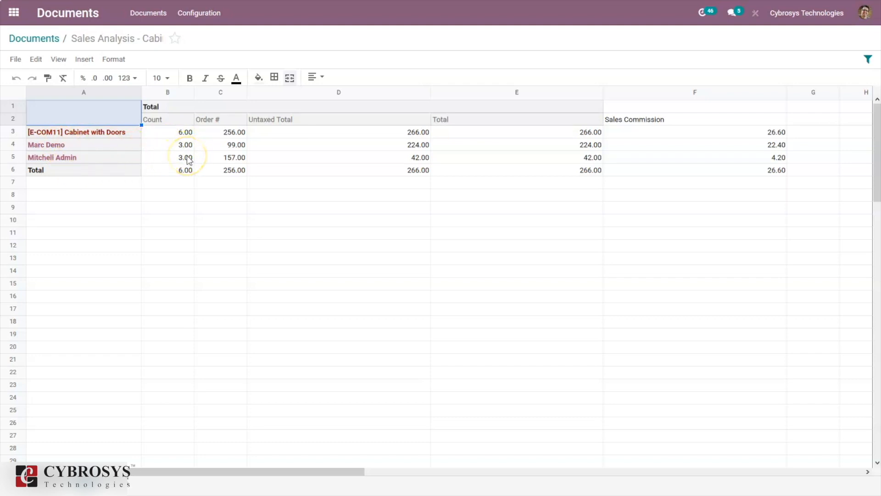
# - Switch to the Sales app and start a new sales order from the Sales Orders list
pyautogui.click(18, 14)
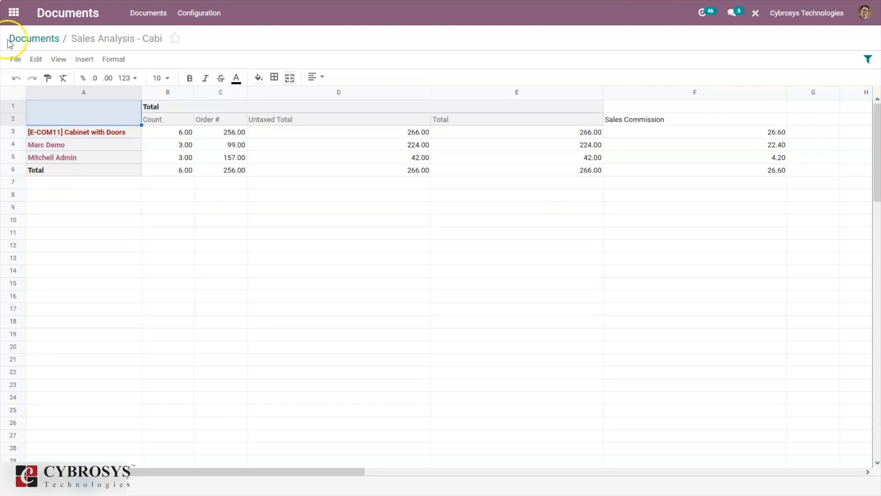
pyautogui.click(15, 13)
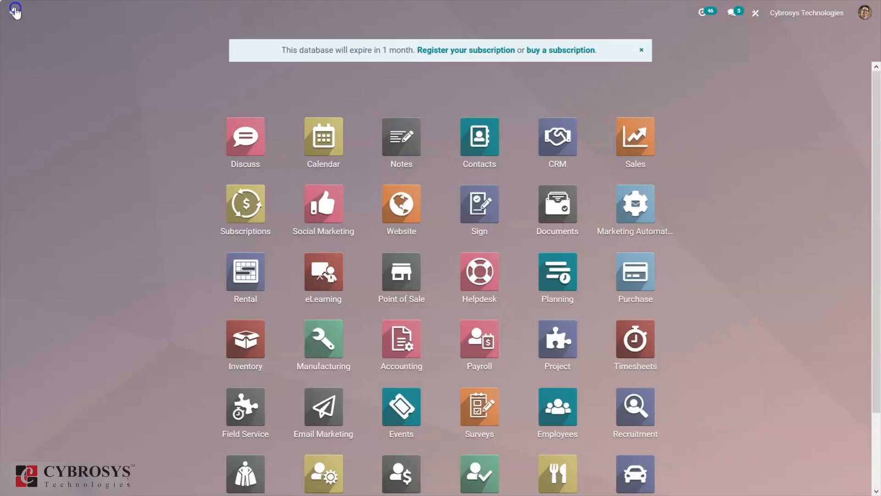
pyautogui.click(14, 12)
pyautogui.click(14, 12)
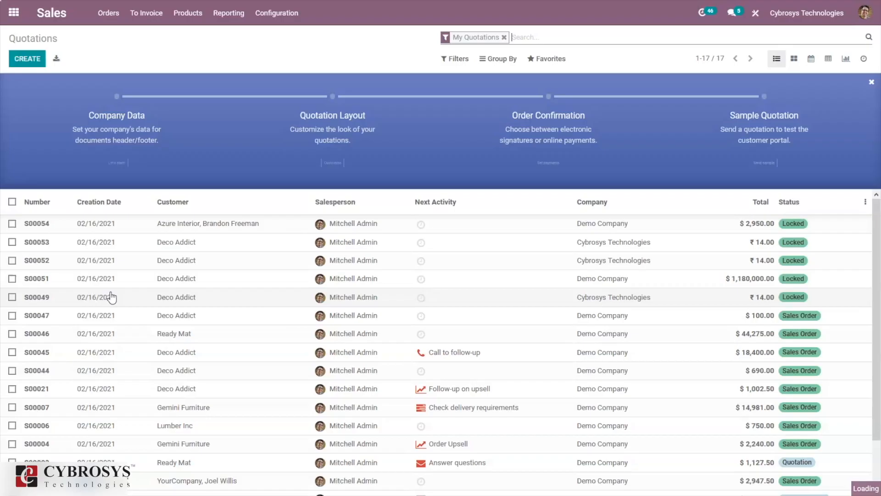
pyautogui.click(100, 18)
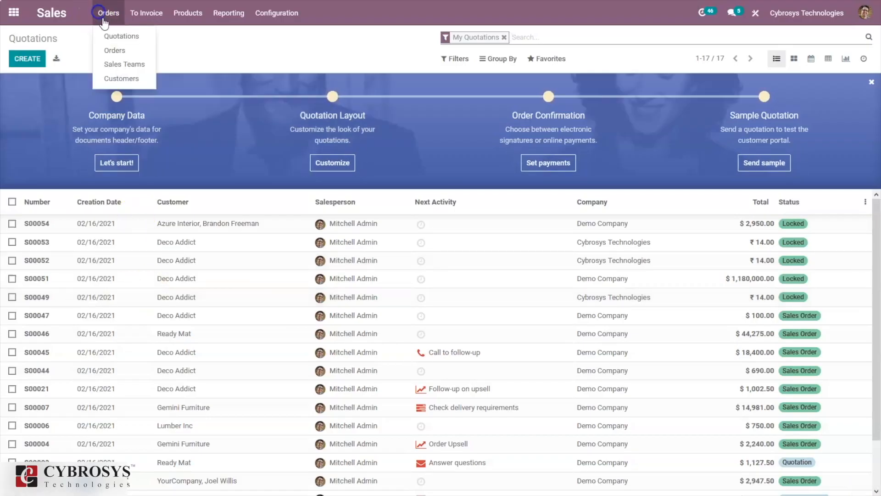
pyautogui.click(119, 51)
pyautogui.click(28, 60)
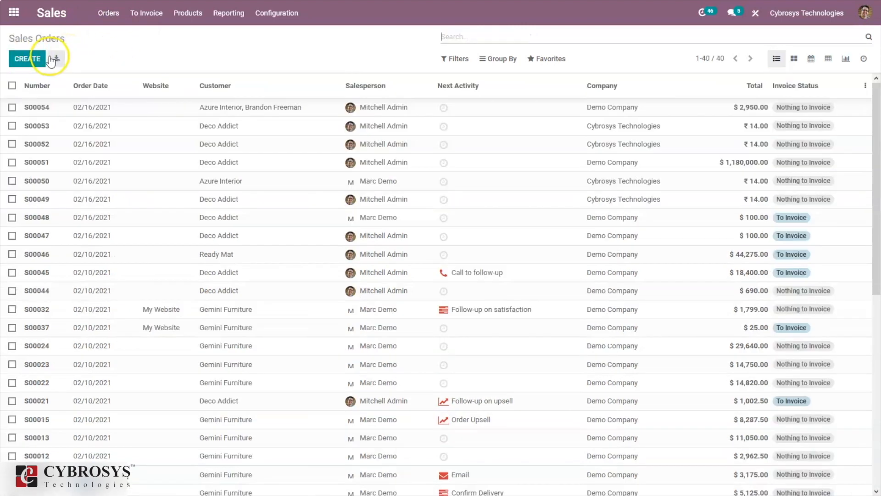
pyautogui.click(32, 58)
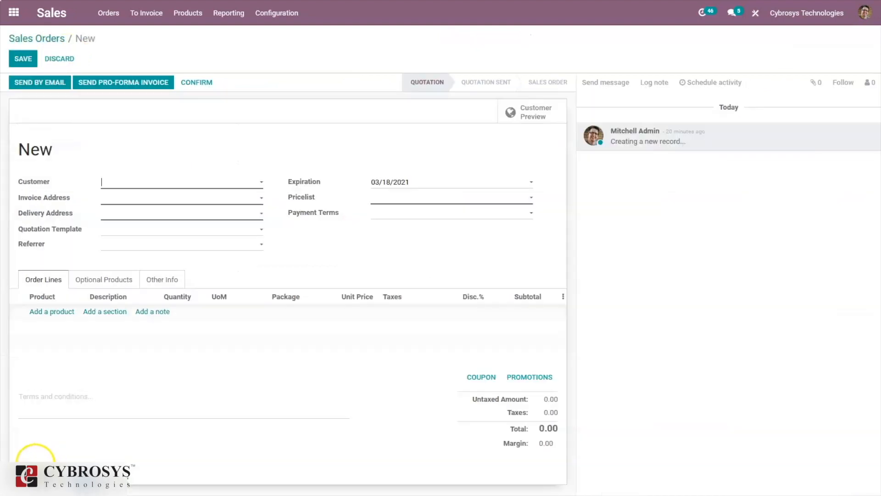
# - Set the order's customer to Deco Addict and assign the first listed salesperson in its other information
pyautogui.click(122, 198)
pyautogui.click(167, 280)
pyautogui.click(109, 332)
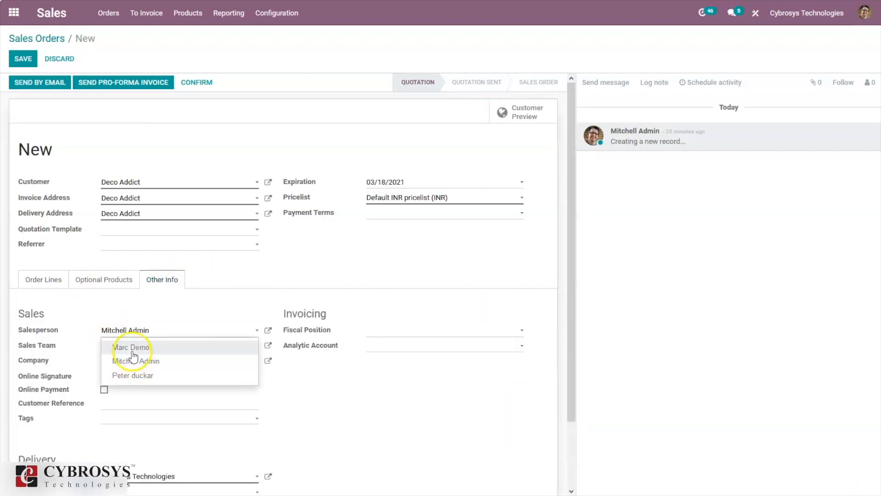
pyautogui.click(130, 347)
# - Add one [E-COM11] Cabinet with Doors as an order line and confirm the sales order
pyautogui.click(56, 287)
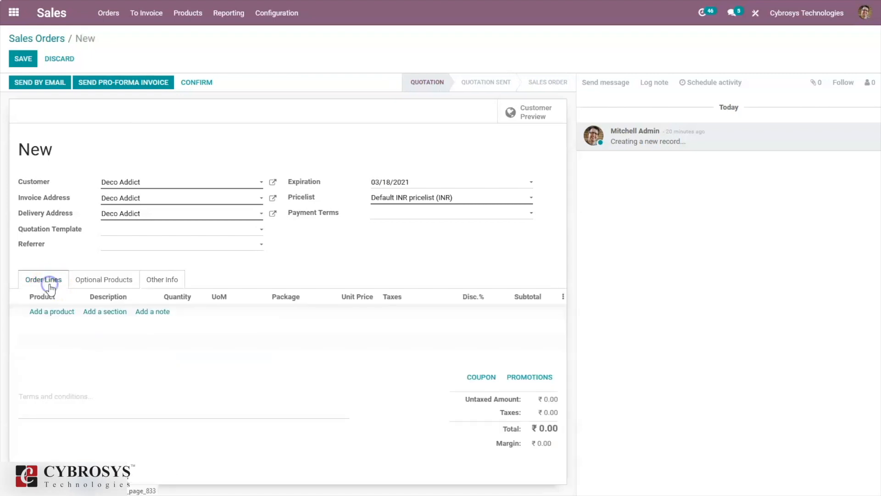
pyautogui.click(50, 312)
pyautogui.click(50, 312)
pyautogui.write('cab')
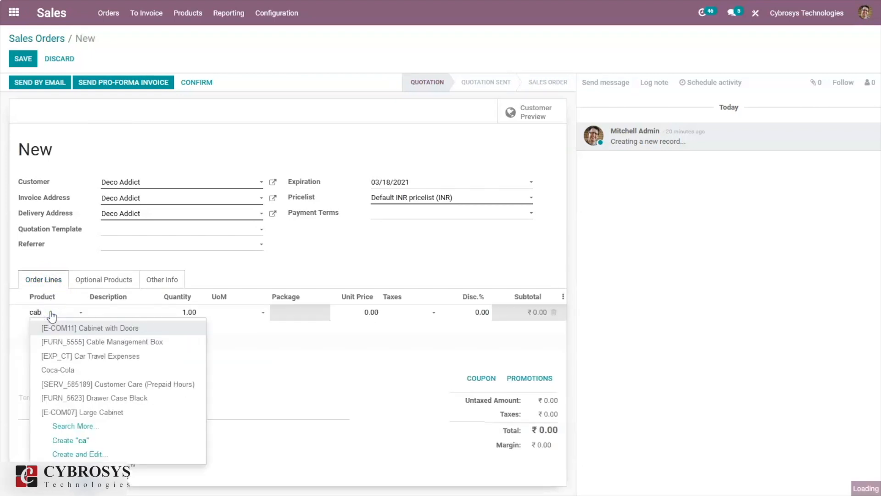
pyautogui.click(99, 328)
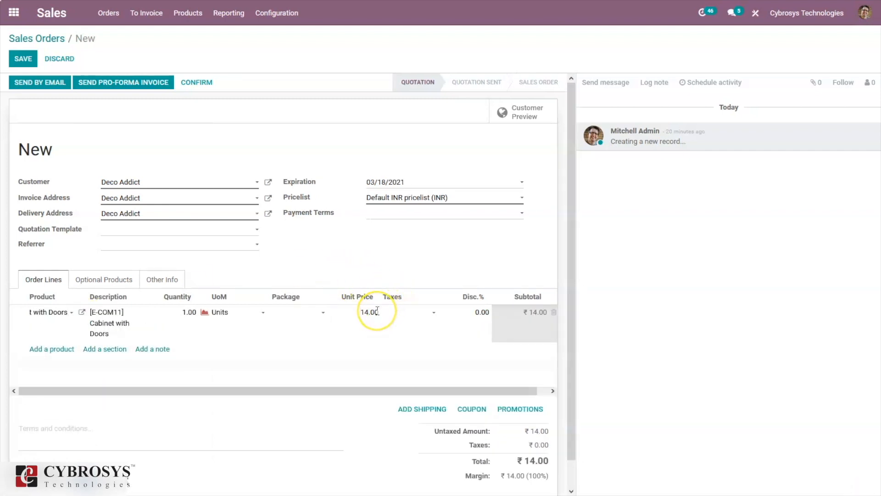
pyautogui.click(186, 83)
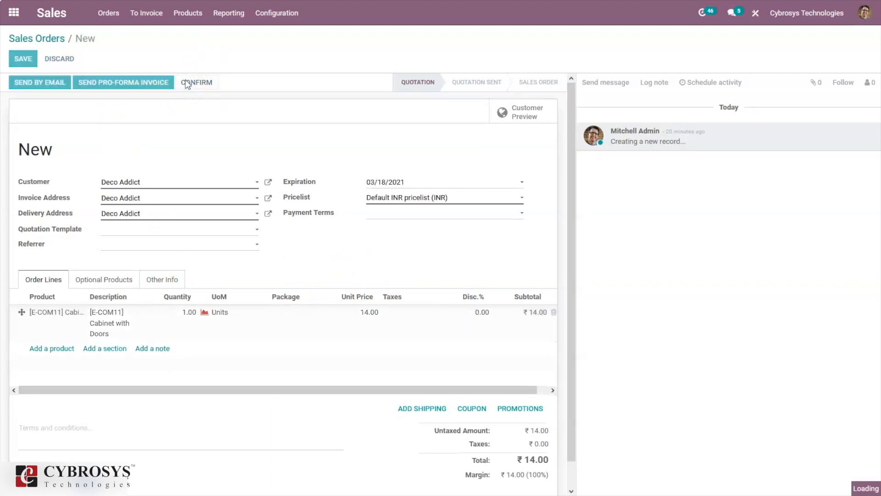
pyautogui.click(116, 135)
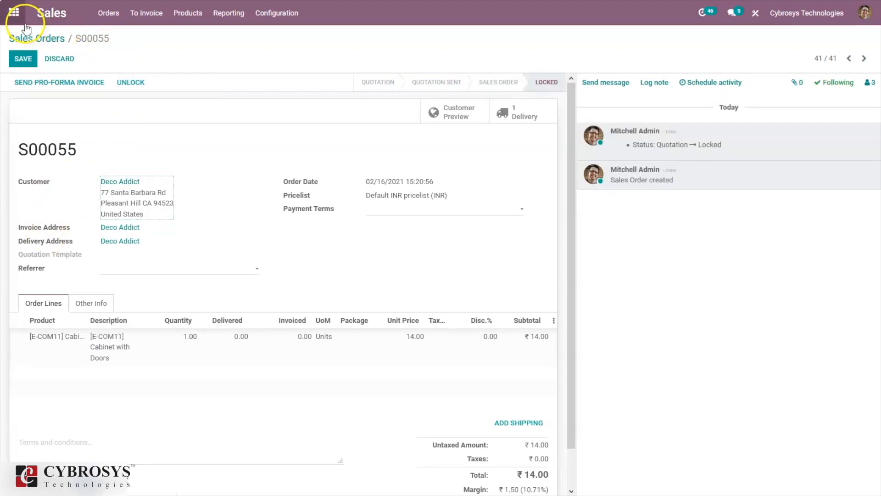
# - Return to Documents and reopen the Sales Analysis - Cabinet with Doors spreadsheet to check its figures against the new order
pyautogui.click(14, 13)
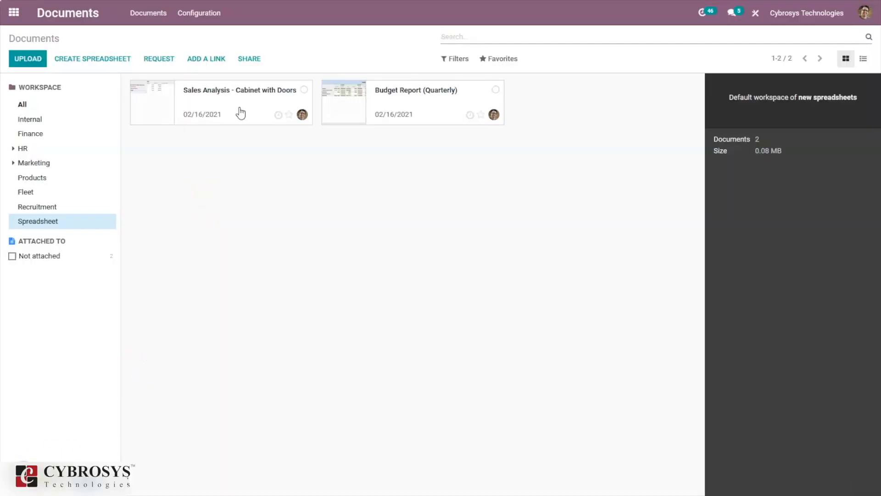
pyautogui.click(240, 110)
pyautogui.click(788, 120)
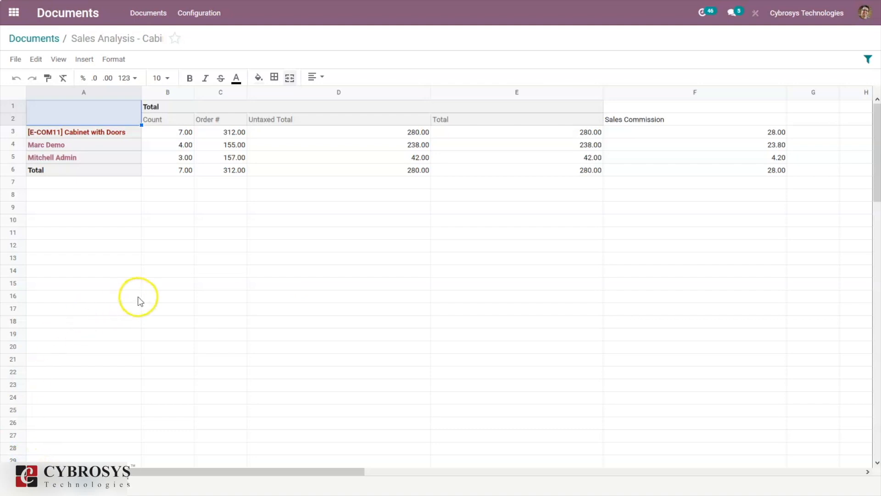
# - Go back to Sales and show the Sales Analysis report as a pivot table
pyautogui.click(18, 20)
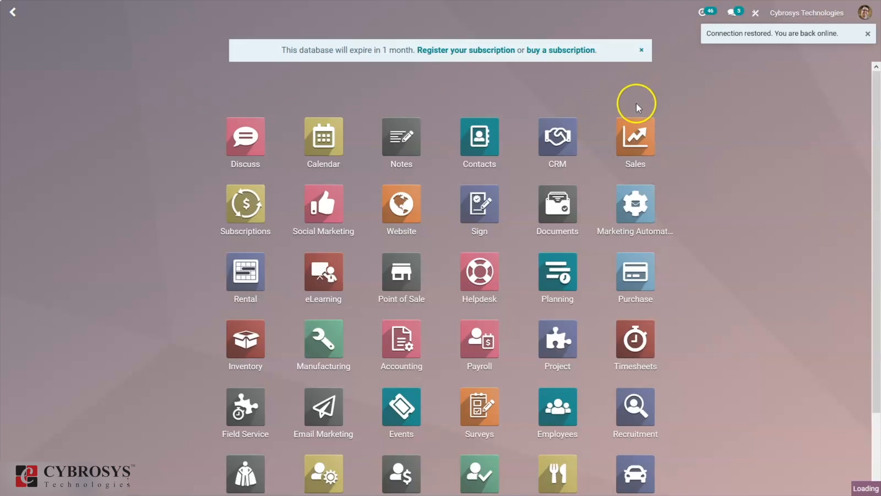
pyautogui.click(634, 134)
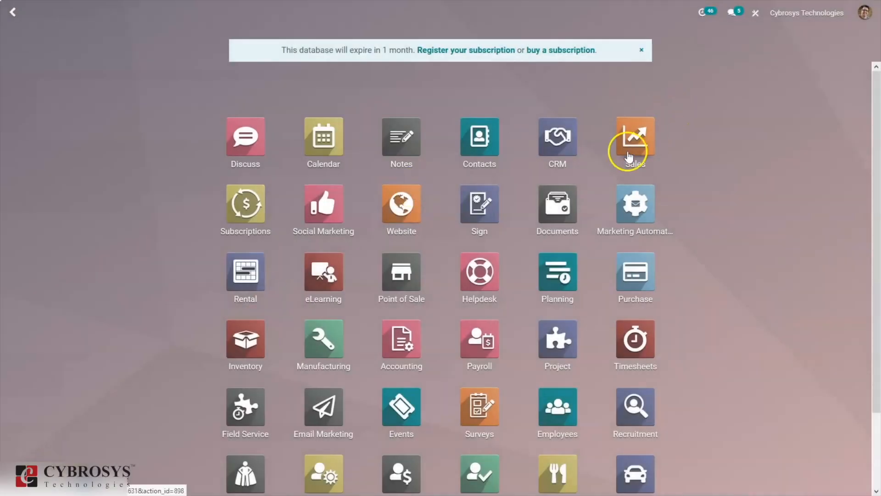
pyautogui.click(628, 155)
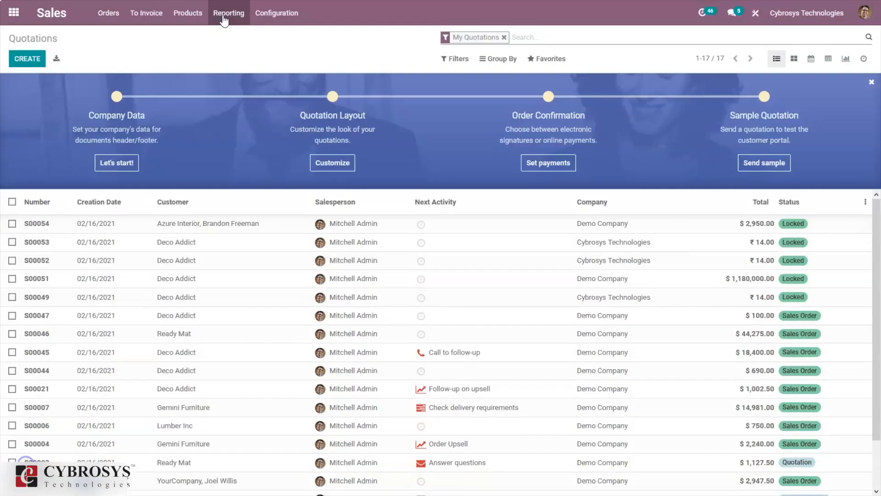
pyautogui.click(229, 36)
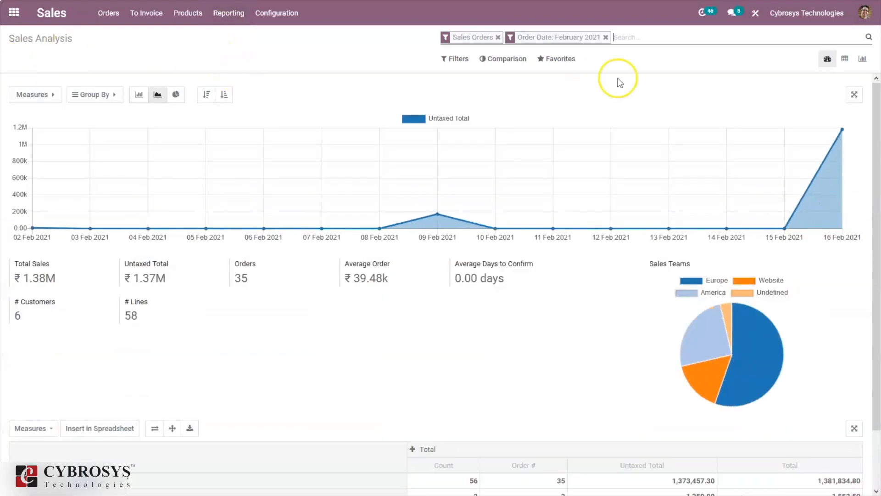
pyautogui.click(845, 61)
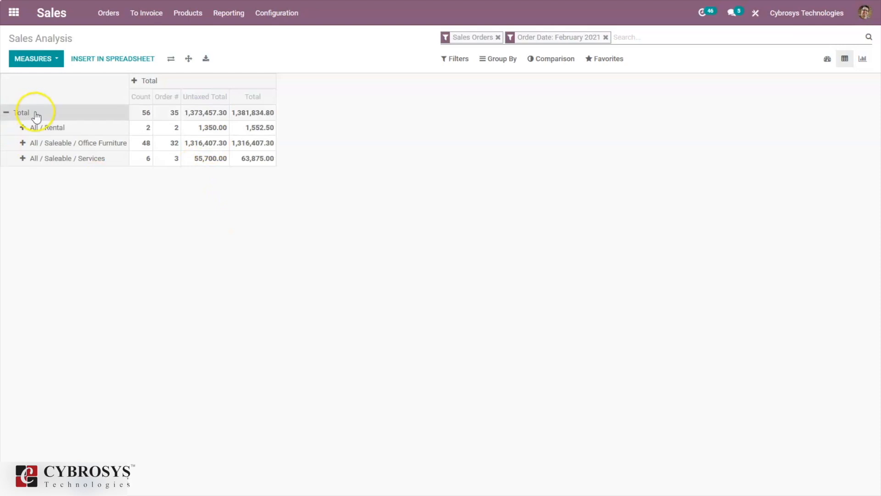
# - Group the Sales Analysis pivot by Salesperson, Sales Team, Customer and Customer Country
pyautogui.click(493, 61)
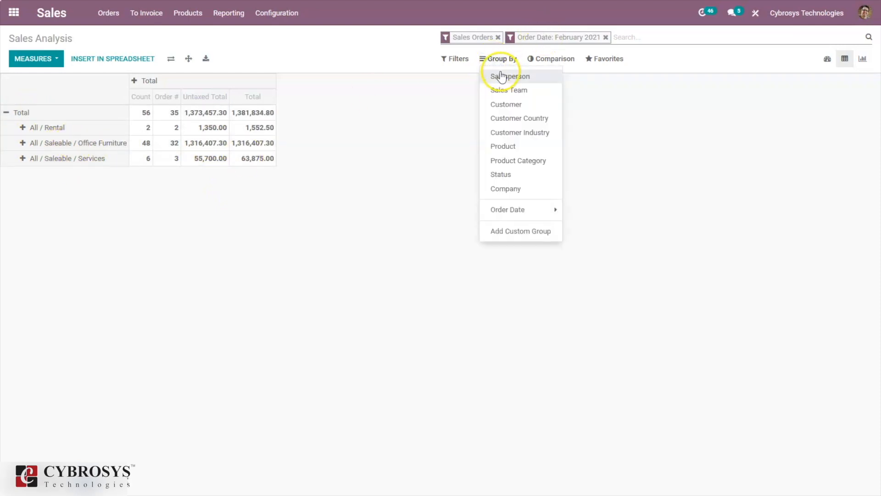
pyautogui.click(500, 75)
pyautogui.click(507, 91)
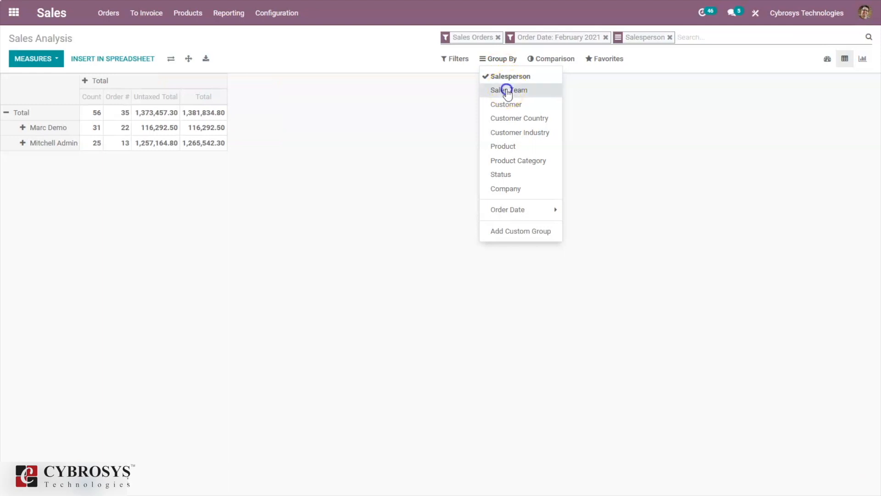
pyautogui.click(521, 107)
pyautogui.click(527, 119)
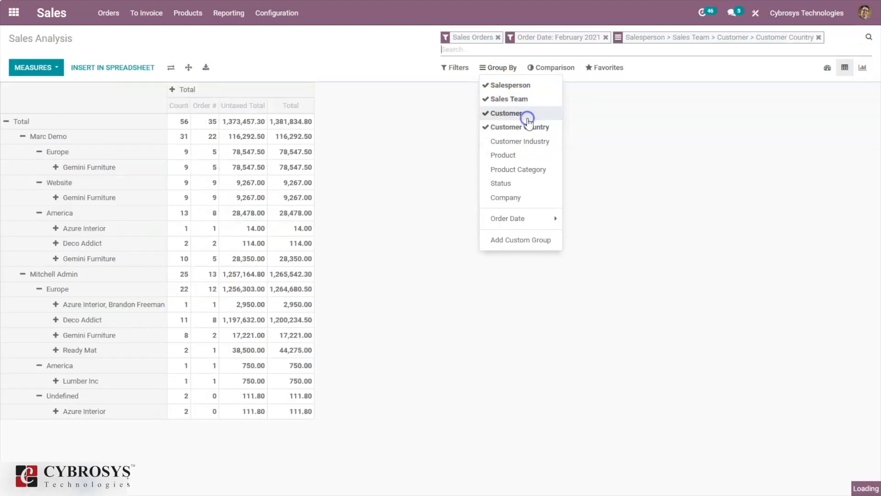
pyautogui.click(375, 196)
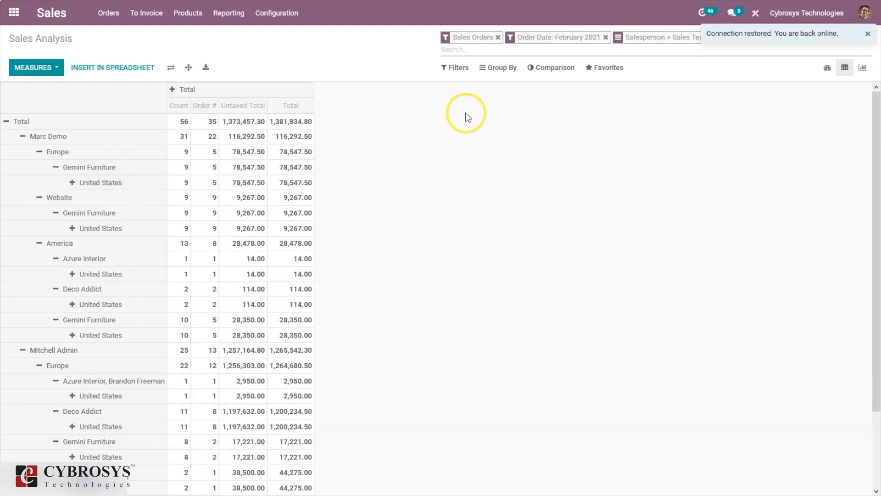
pyautogui.click(466, 72)
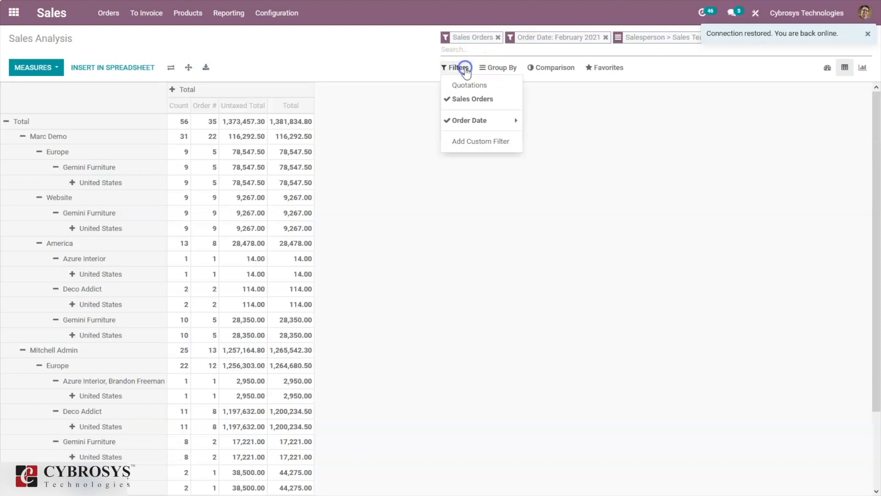
pyautogui.click(494, 69)
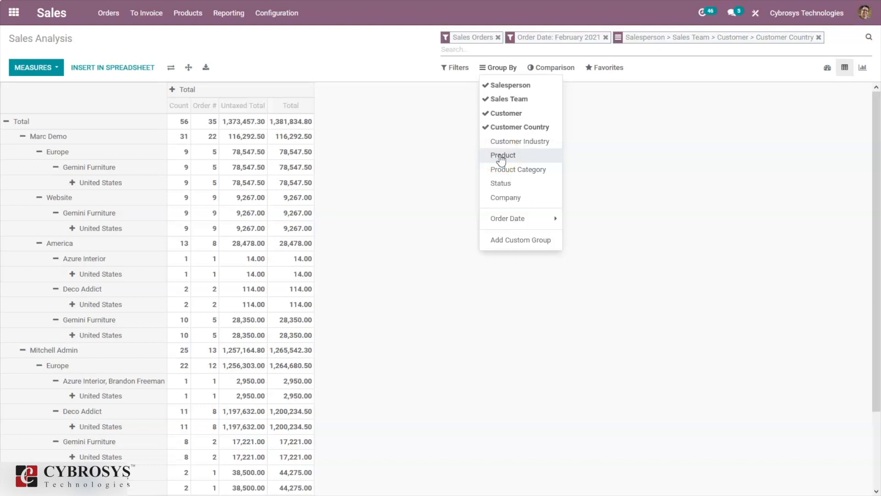
pyautogui.click(442, 178)
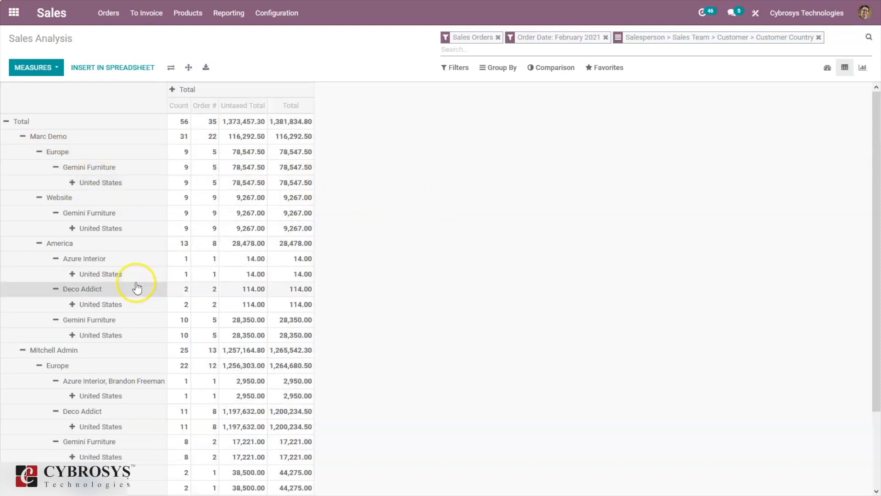
pyautogui.moveTo(877, 183); pyautogui.dragTo(875, 225)
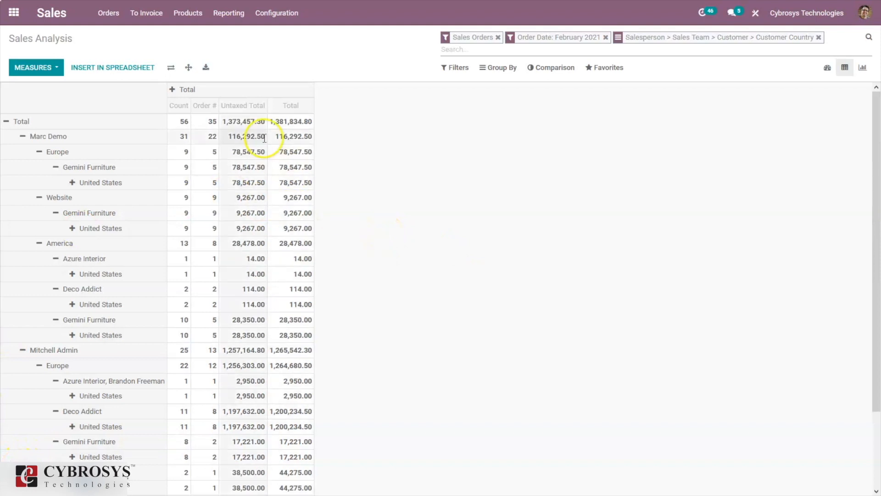
# - Start a new sales order and set its customer to Bloem GmbH
pyautogui.click(176, 18)
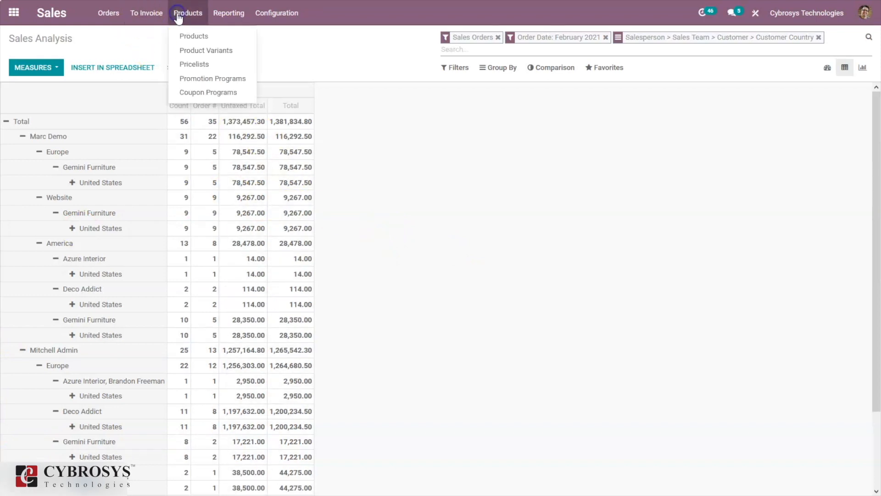
pyautogui.moveTo(108, 13)
pyautogui.click(115, 50)
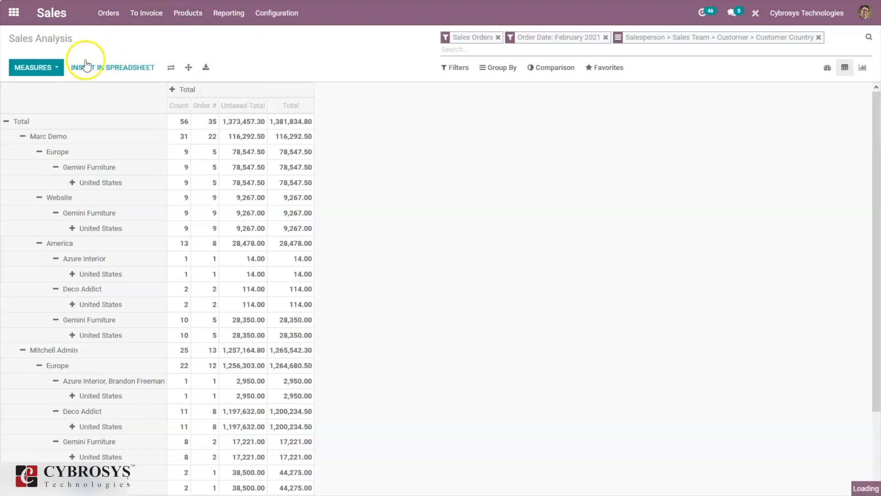
pyautogui.click(48, 59)
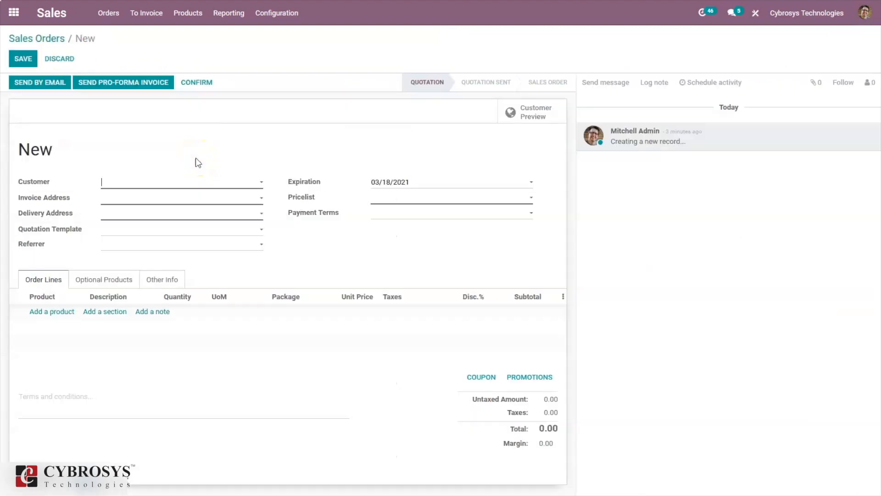
pyautogui.click(177, 181)
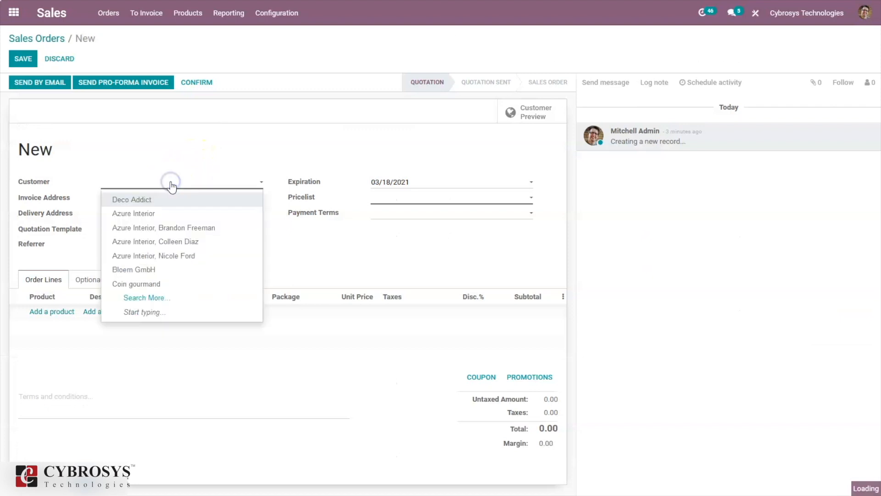
pyautogui.click(148, 270)
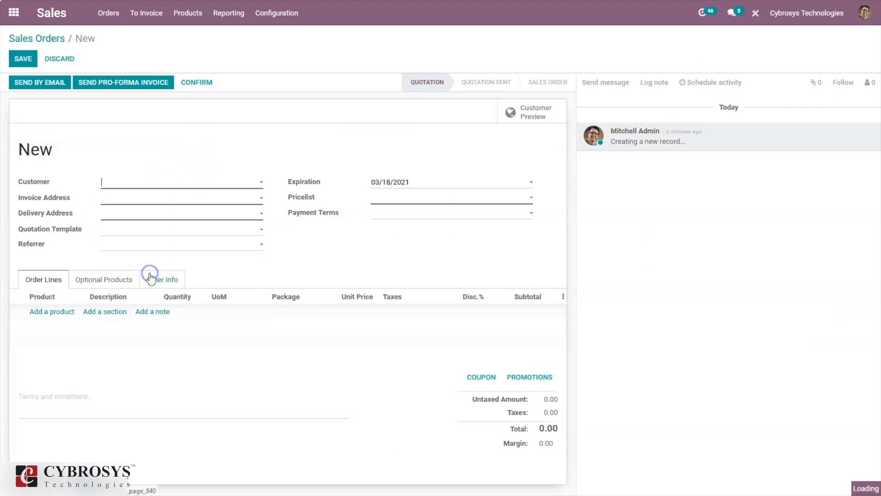
# - Check the company address and country in the Bloem GmbH customer record, try to save it, and close it
pyautogui.click(273, 182)
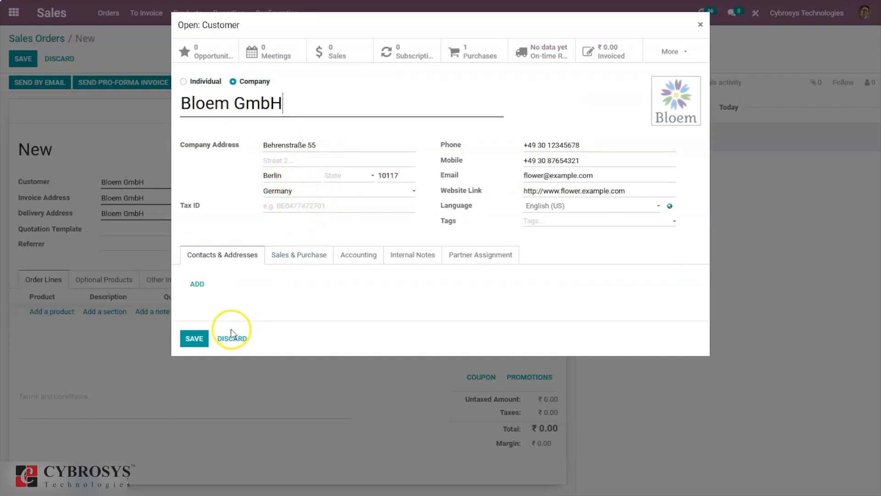
pyautogui.click(197, 338)
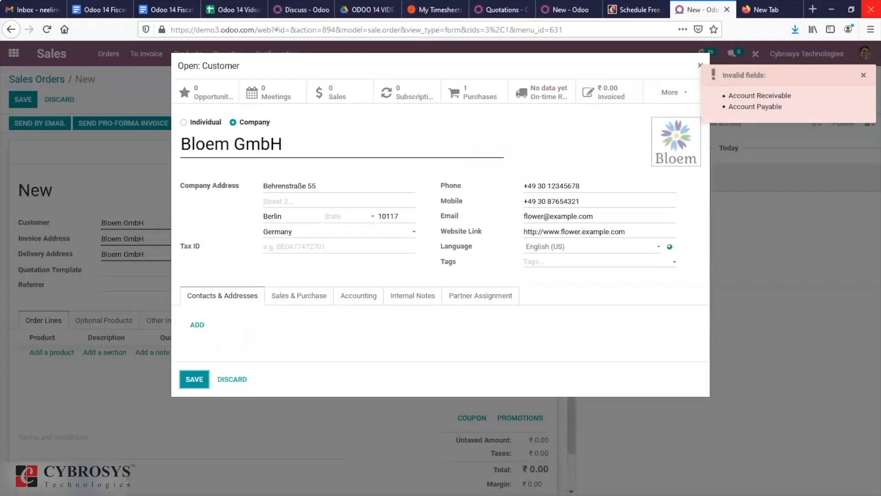
pyautogui.click(863, 35)
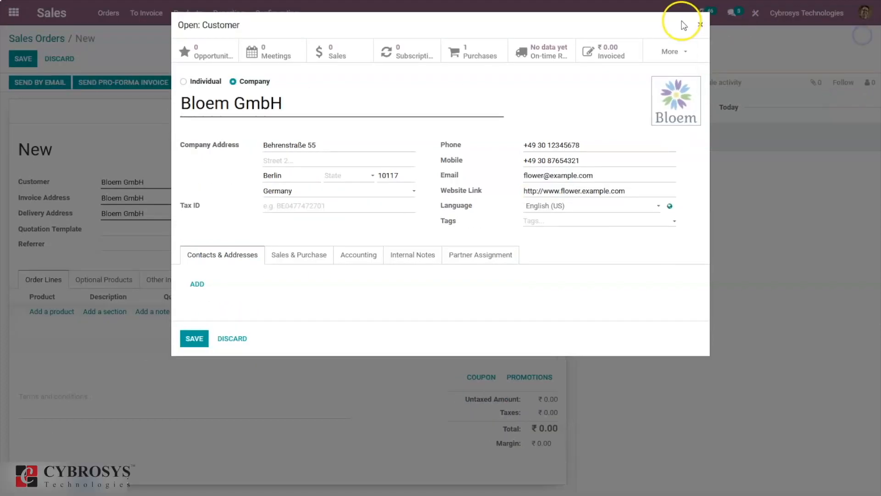
pyautogui.click(701, 24)
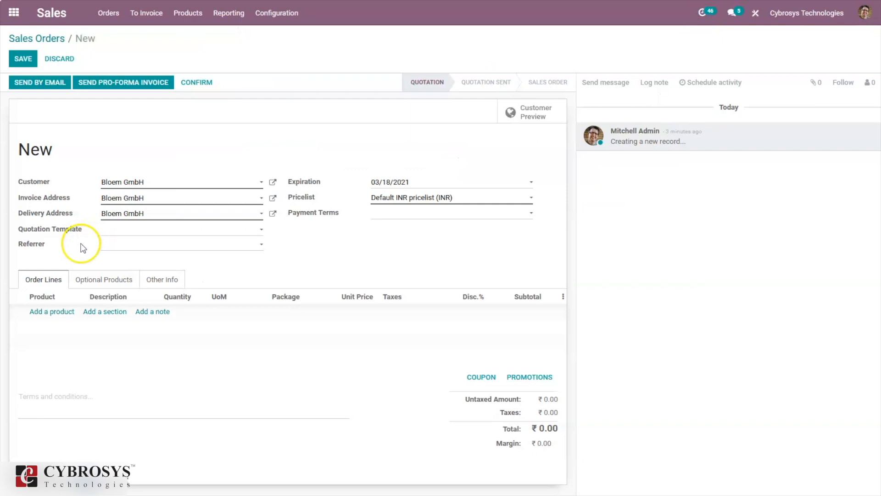
# - Add one [FURN_2100] Drawer Black as an order line and confirm the sales order
pyautogui.click(48, 312)
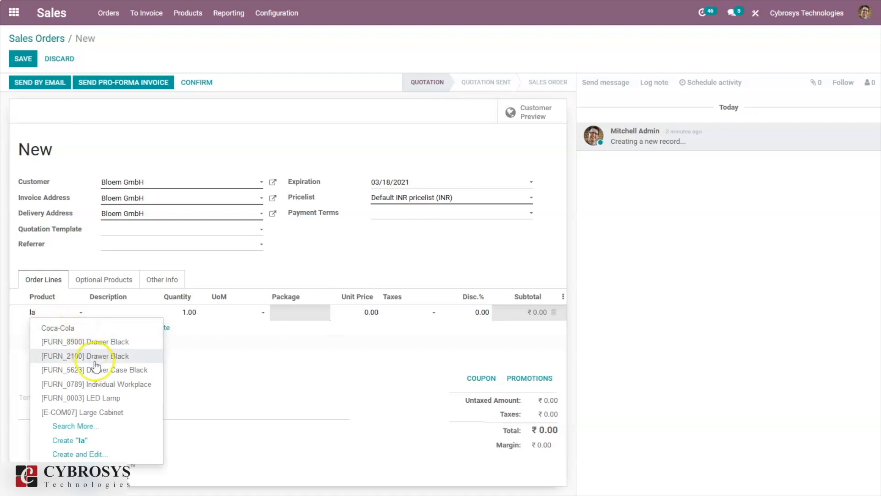
pyautogui.click(94, 361)
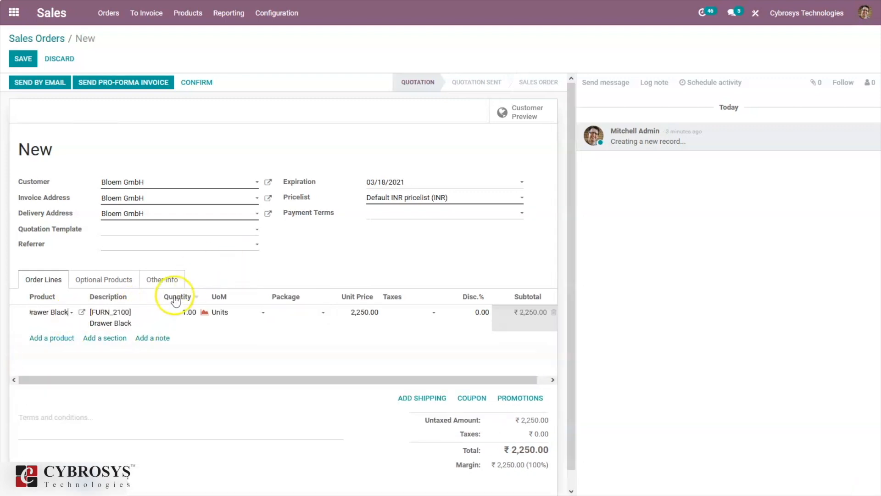
pyautogui.click(194, 83)
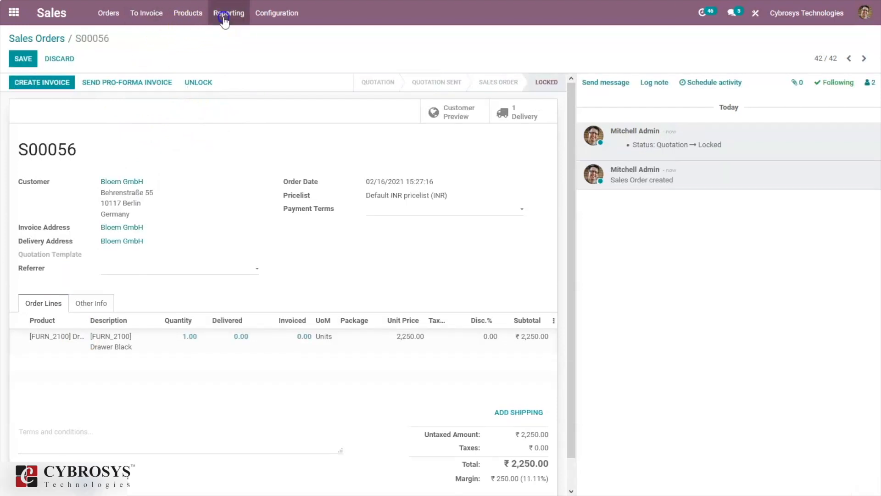
# - Go to the Sales Analysis report and switch it to the pivot table display
pyautogui.click(224, 19)
pyautogui.click(234, 36)
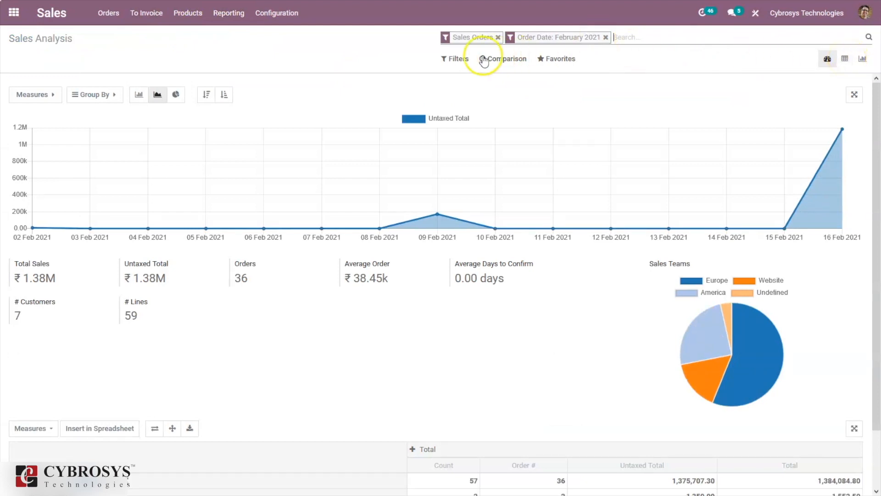
pyautogui.click(844, 58)
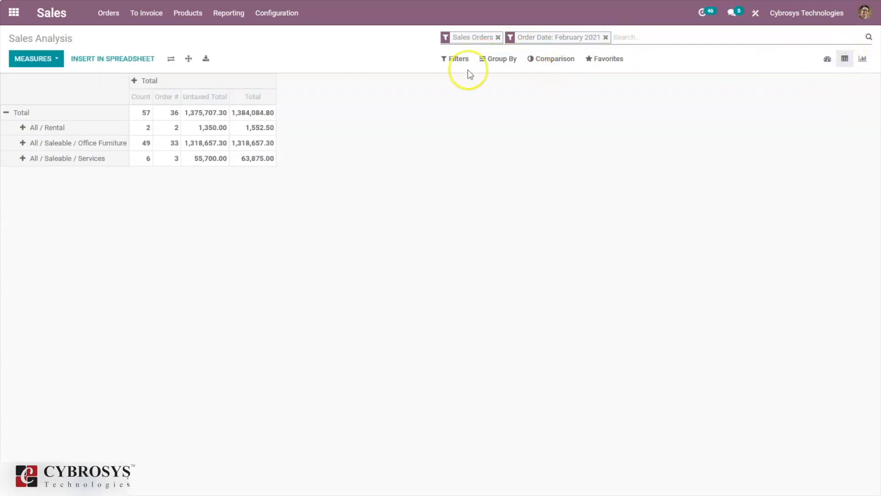
# - Group the Sales Analysis pivot by Sales Team, Salesperson, Customer and Customer Country, in that order
pyautogui.click(498, 62)
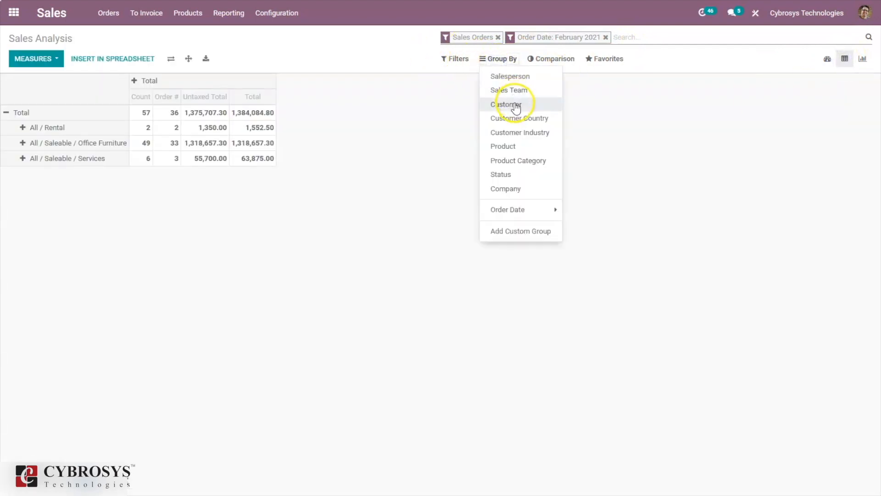
pyautogui.click(514, 90)
pyautogui.click(509, 75)
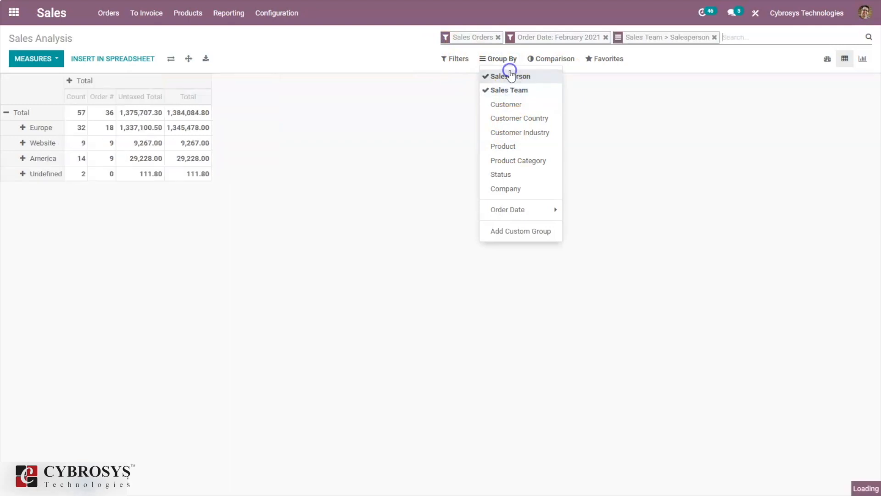
pyautogui.click(517, 106)
pyautogui.click(523, 118)
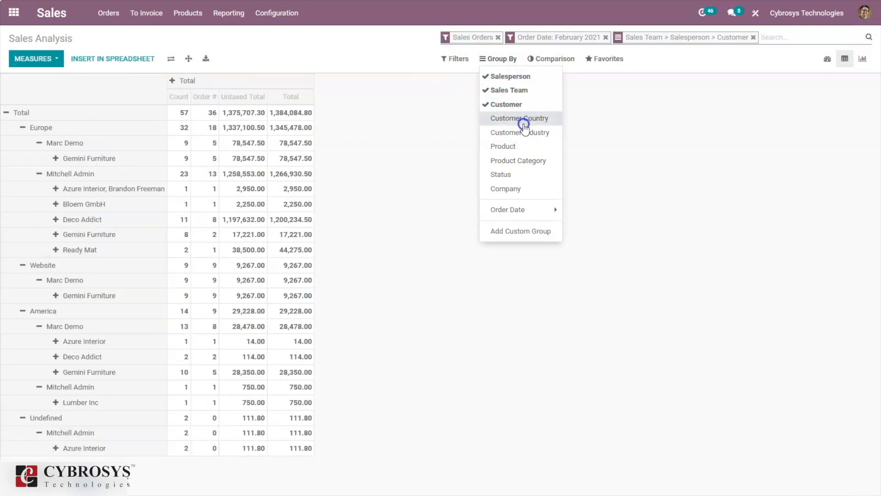
pyautogui.click(403, 171)
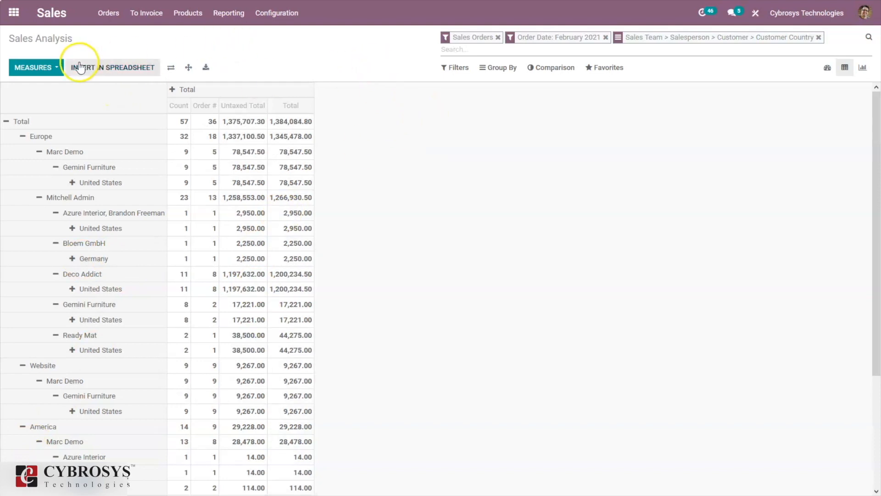
# - Insert the grouped pivot into a new spreadsheet and name it Country Wise Sales Analysis Report
pyautogui.click(98, 69)
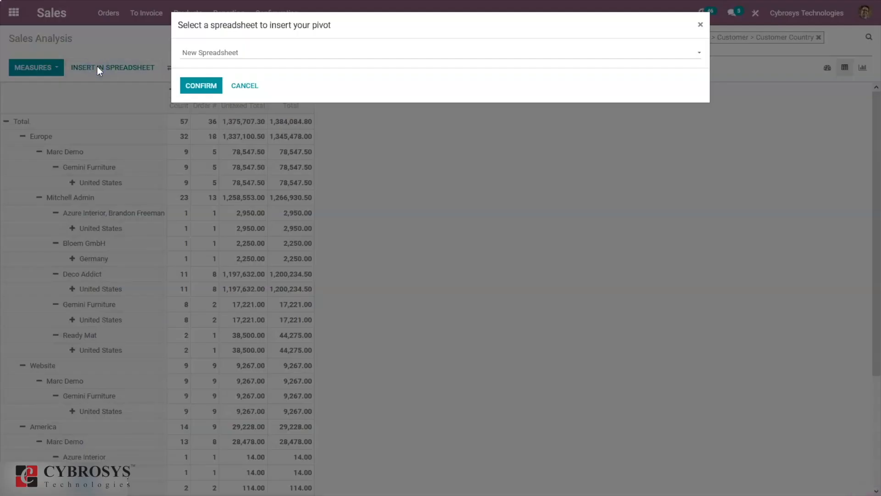
pyautogui.click(200, 85)
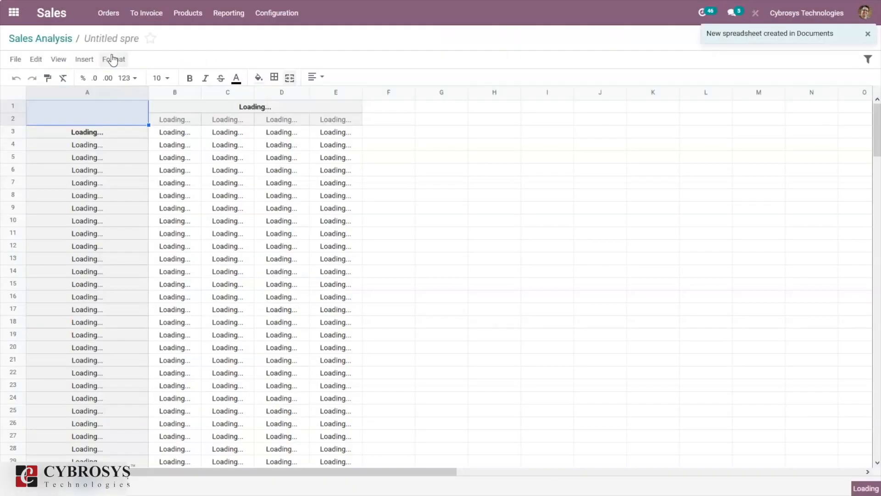
pyautogui.click(105, 40)
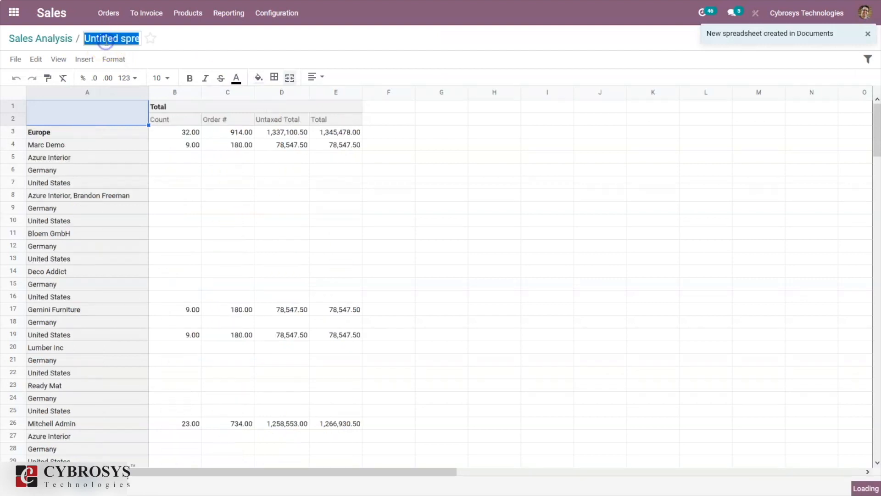
pyautogui.write('S')
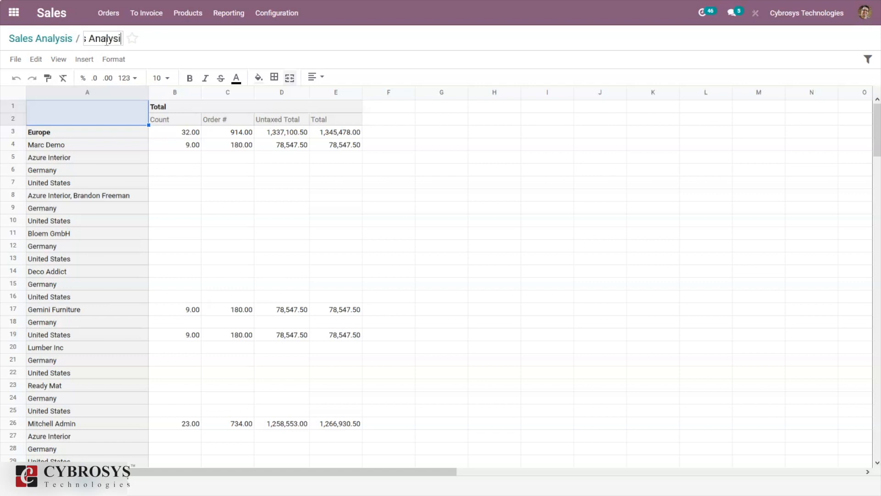
pyautogui.write('Report')
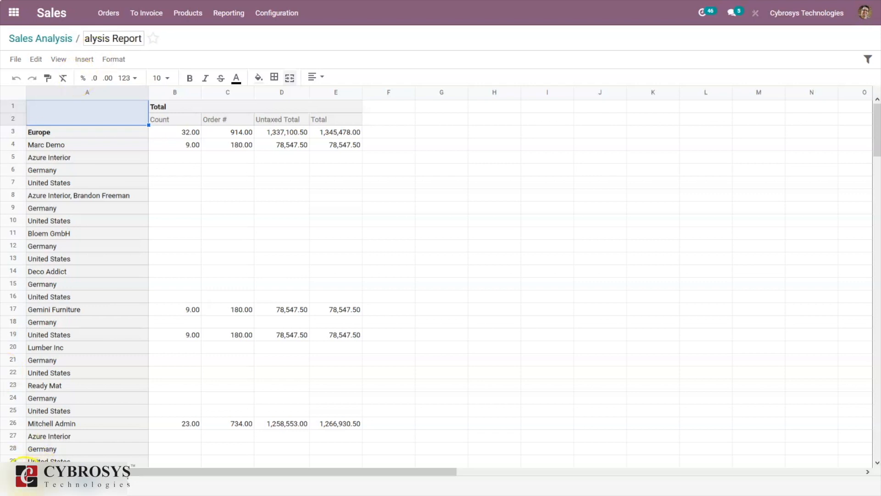
pyautogui.click(99, 38)
pyautogui.press('Home')
pyautogui.write('Country ')
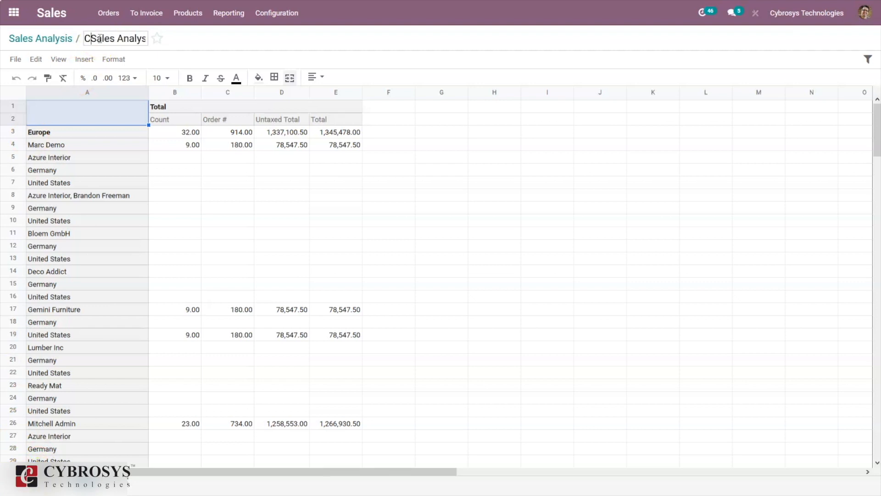
pyautogui.write('W')
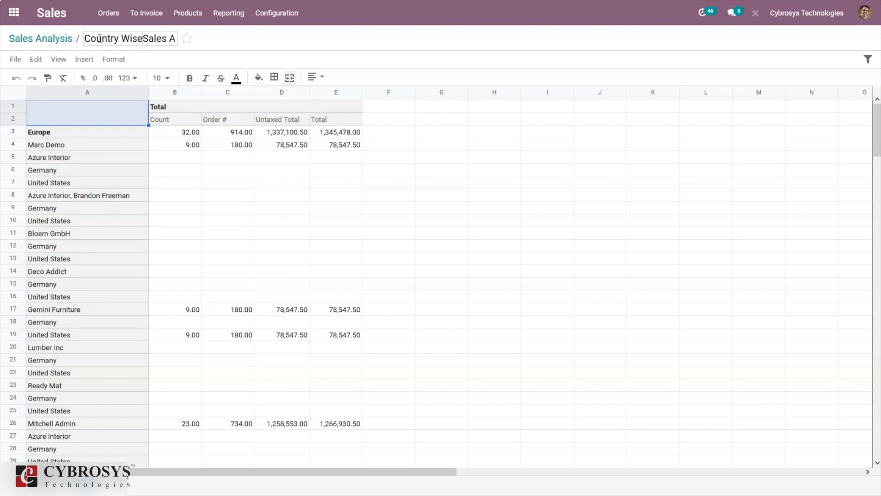
pyautogui.write('ise')
pyautogui.click(281, 248)
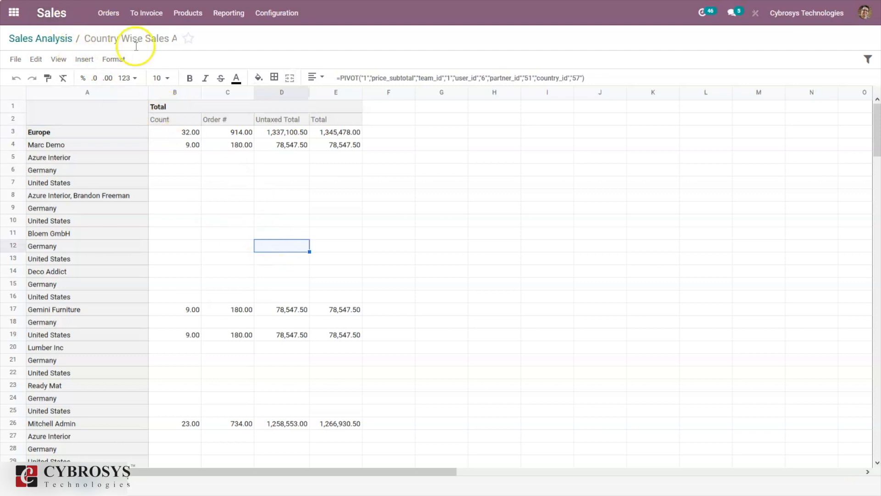
pyautogui.click(119, 39)
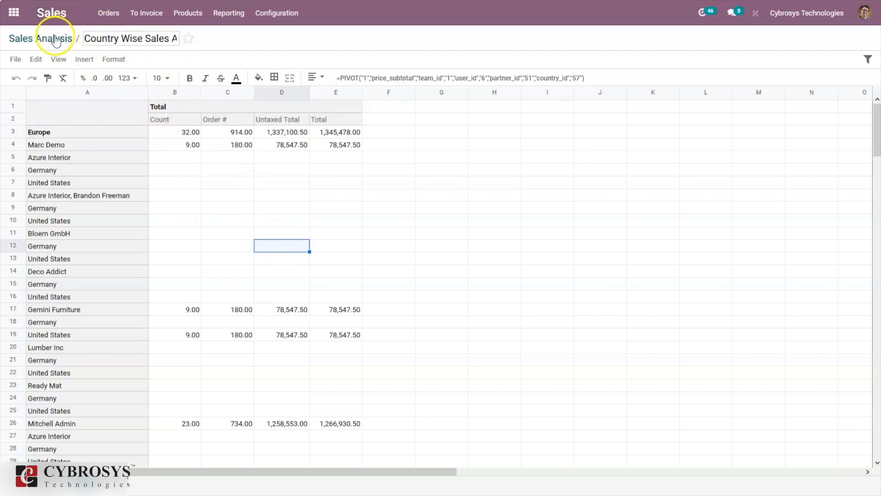
pyautogui.click(260, 43)
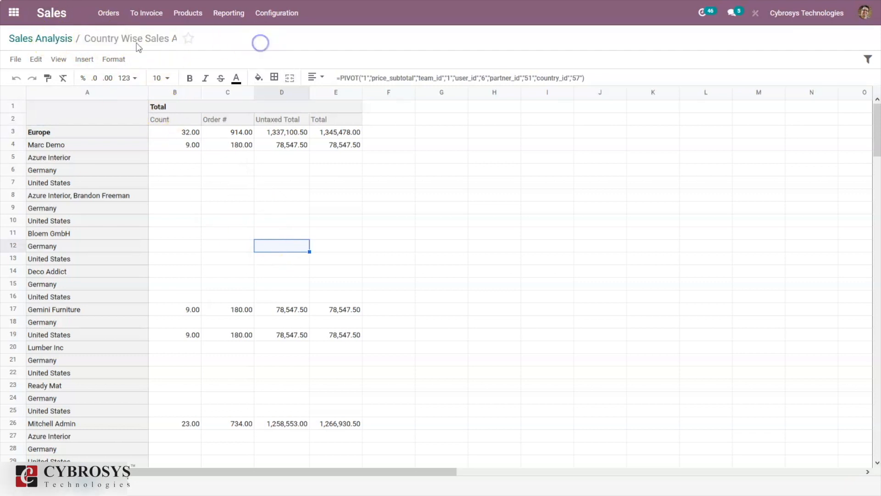
# - Open the Country Wise Sales Analysis Report spreadsheet from the Documents app to check its saved contents
pyautogui.click(14, 13)
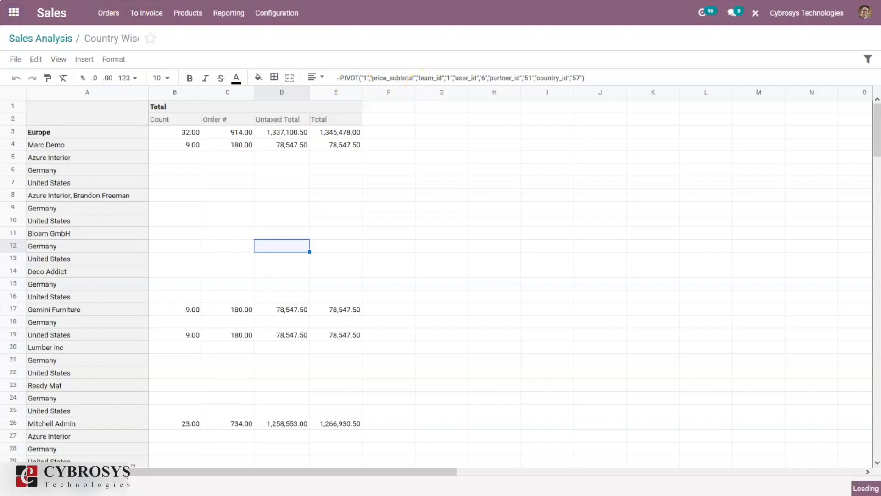
pyautogui.click(13, 16)
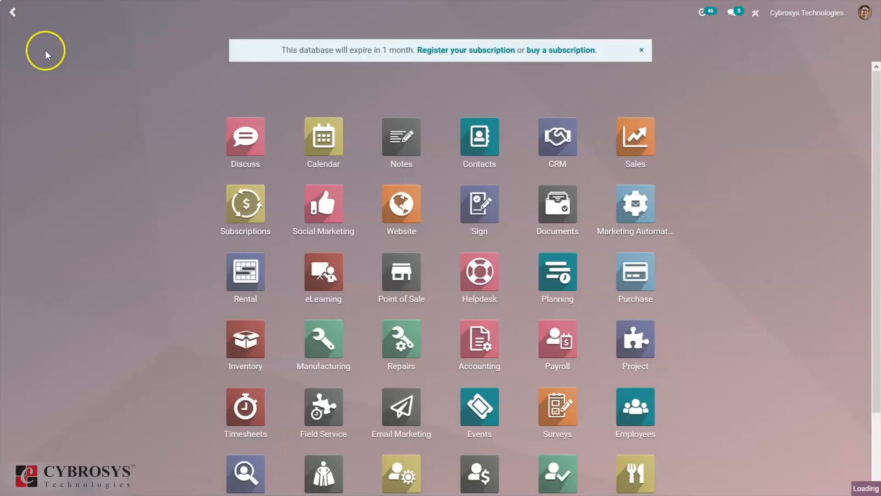
pyautogui.click(560, 226)
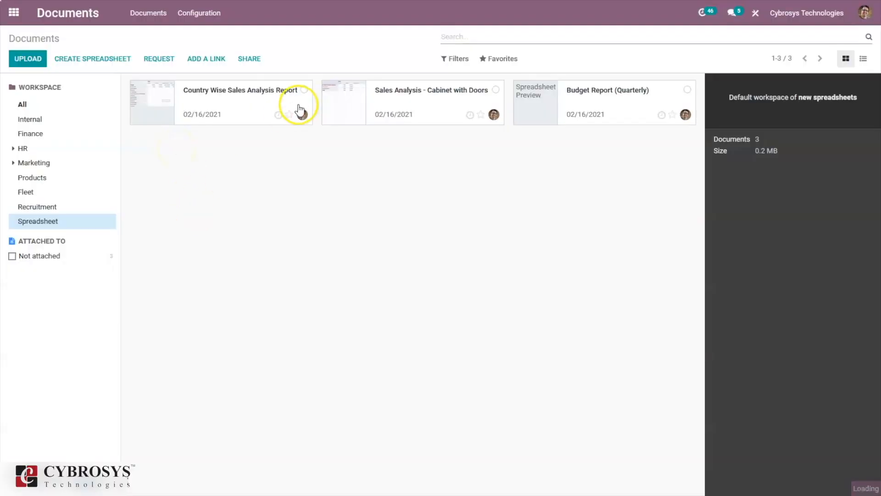
pyautogui.click(268, 102)
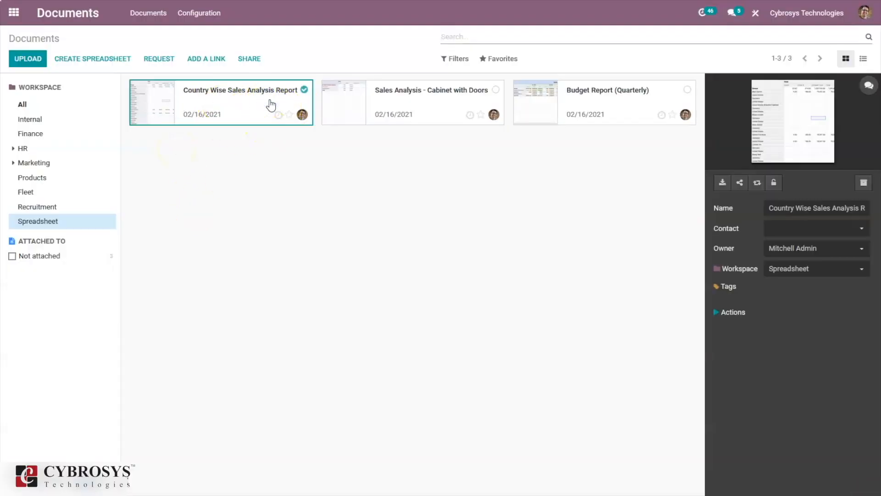
pyautogui.click(803, 104)
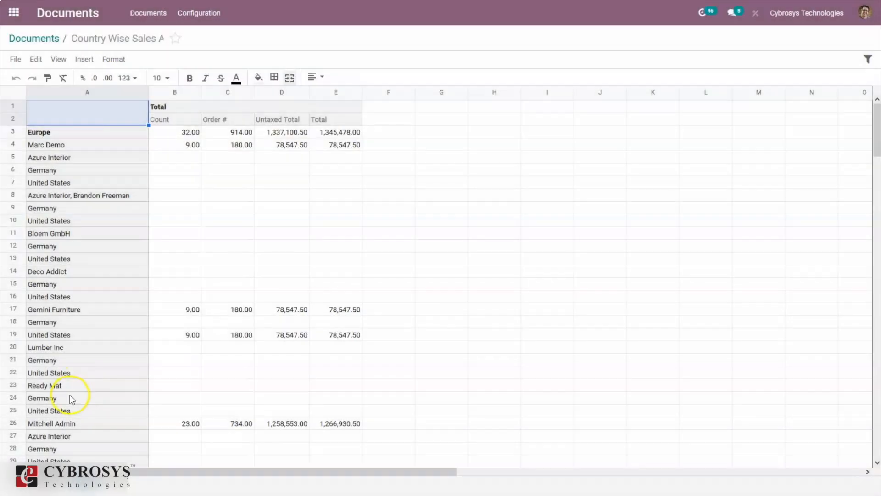
# - Go to the Invoice Analysis report in Accounting and switch it to the pivot table display
pyautogui.click(13, 21)
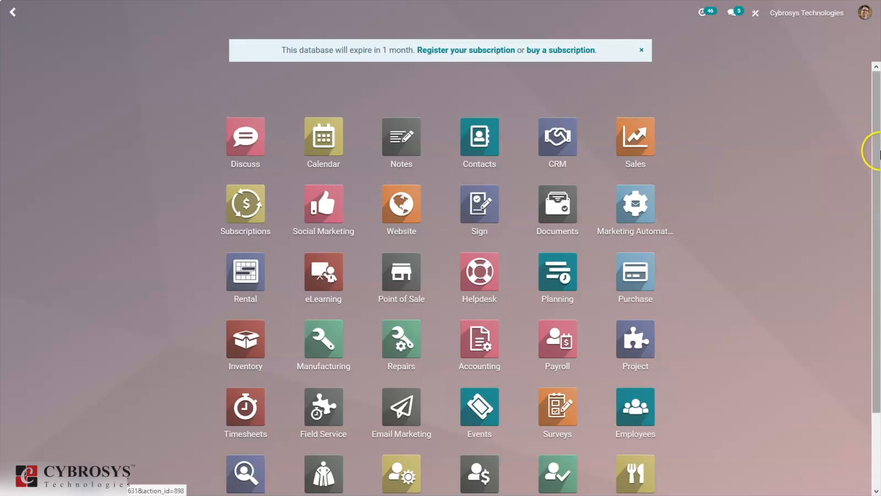
pyautogui.moveTo(879, 161)
pyautogui.mouseDown()
pyautogui.moveTo(880, 252)
pyautogui.moveTo(879, 173)
pyautogui.mouseUp()
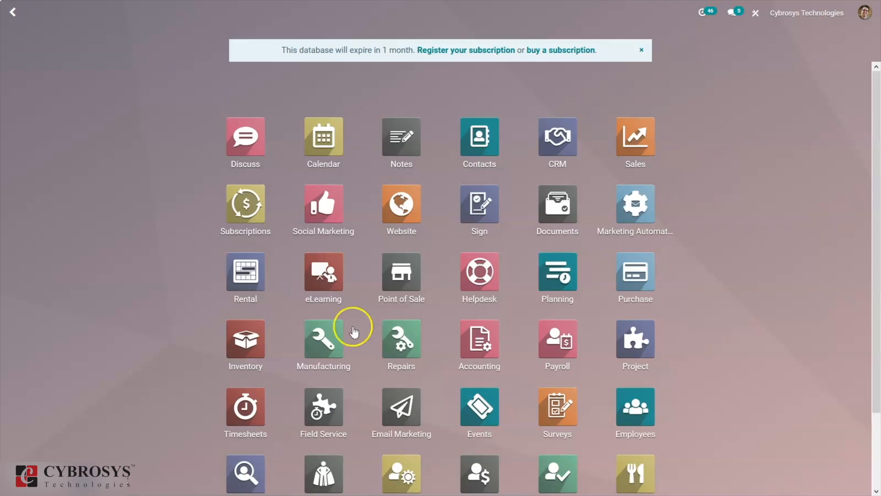
pyautogui.click(497, 338)
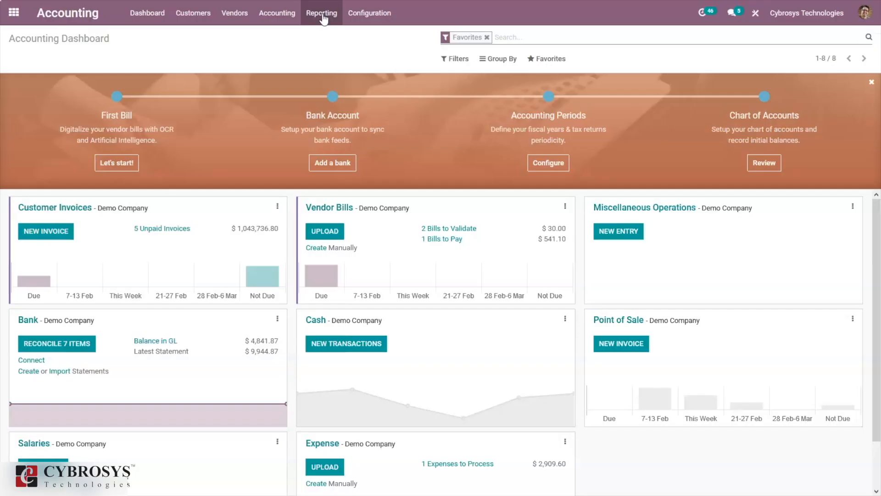
pyautogui.click(323, 14)
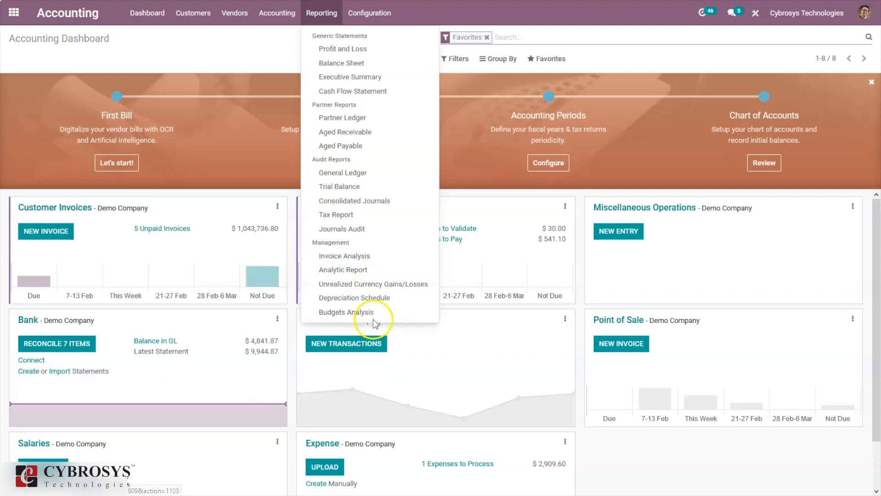
pyautogui.click(345, 255)
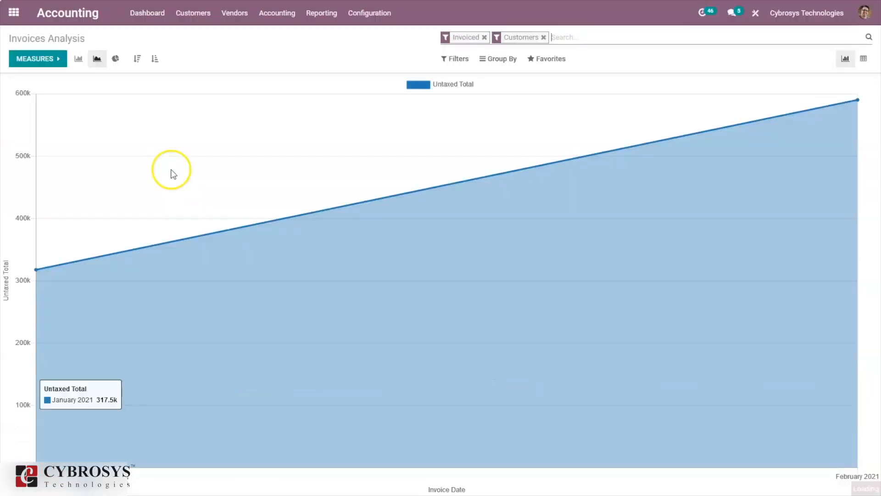
pyautogui.click(36, 58)
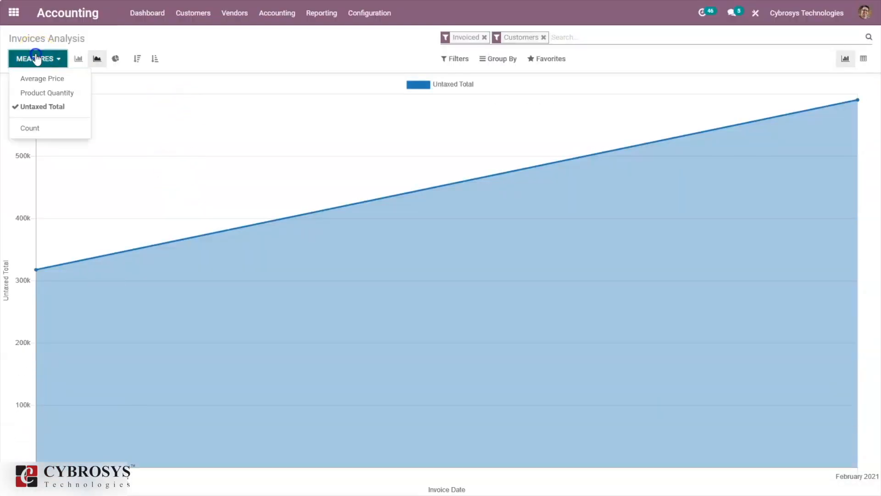
pyautogui.click(241, 69)
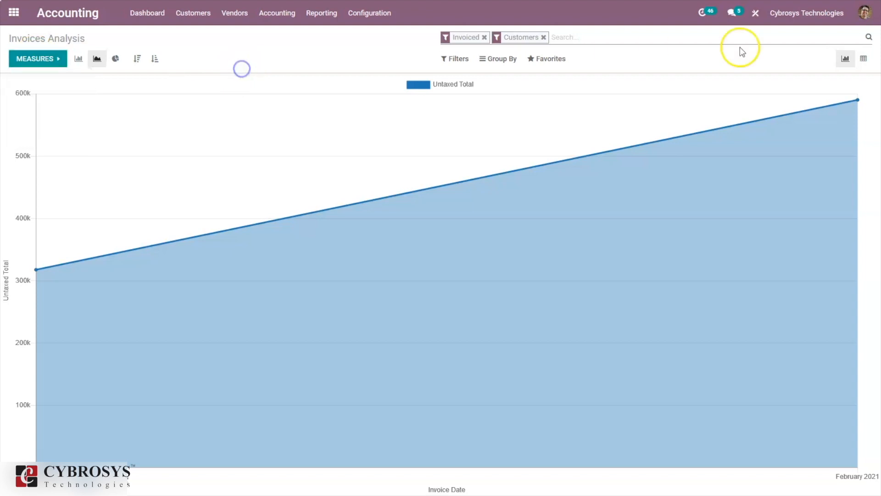
pyautogui.click(860, 59)
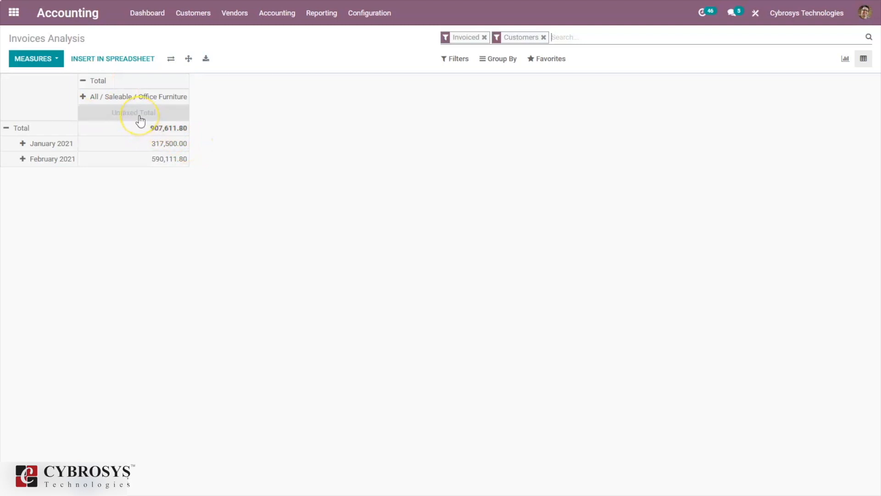
# - Add Product Quantity as a measure in the Invoices Analysis pivot alongside Untaxed Total
pyautogui.click(38, 59)
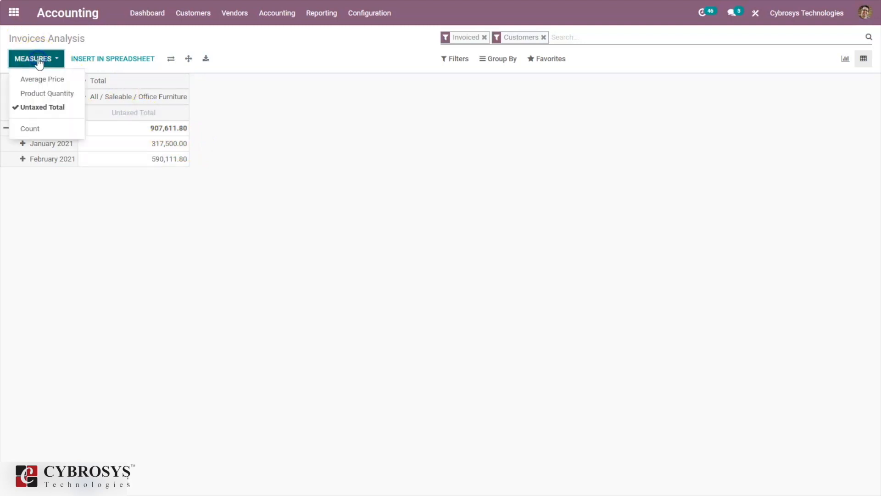
pyautogui.click(49, 95)
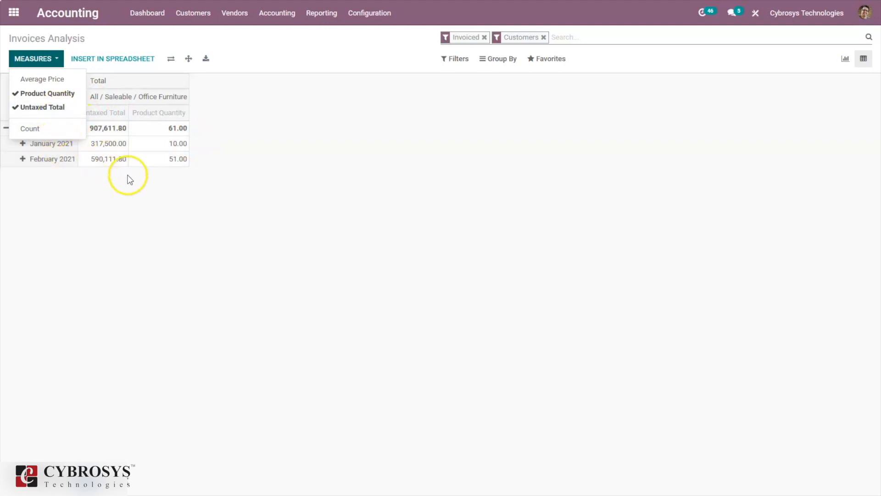
pyautogui.click(188, 202)
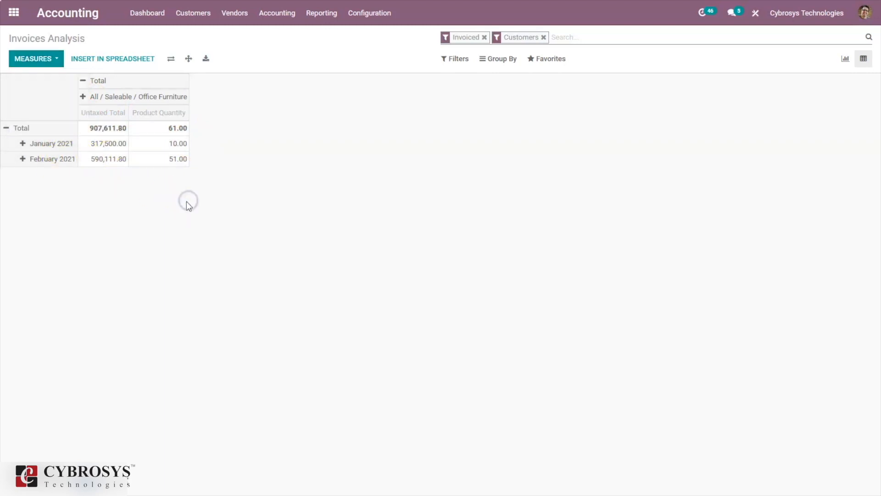
pyautogui.click(44, 64)
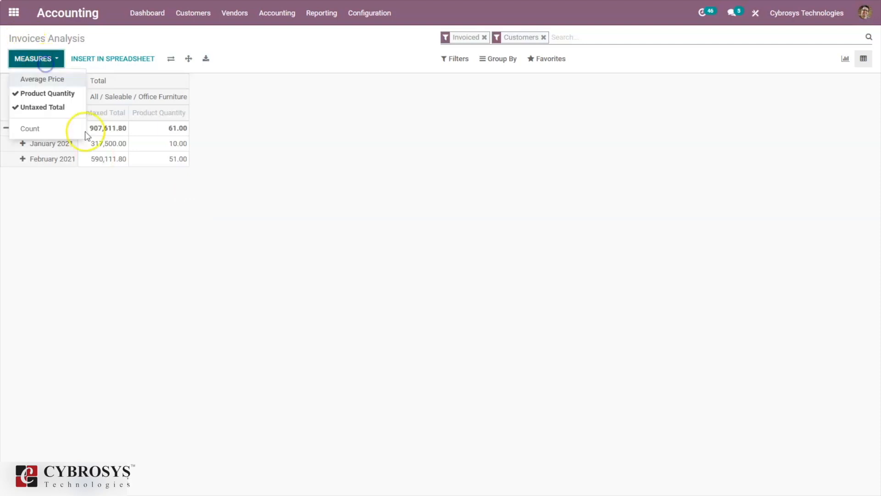
pyautogui.click(107, 237)
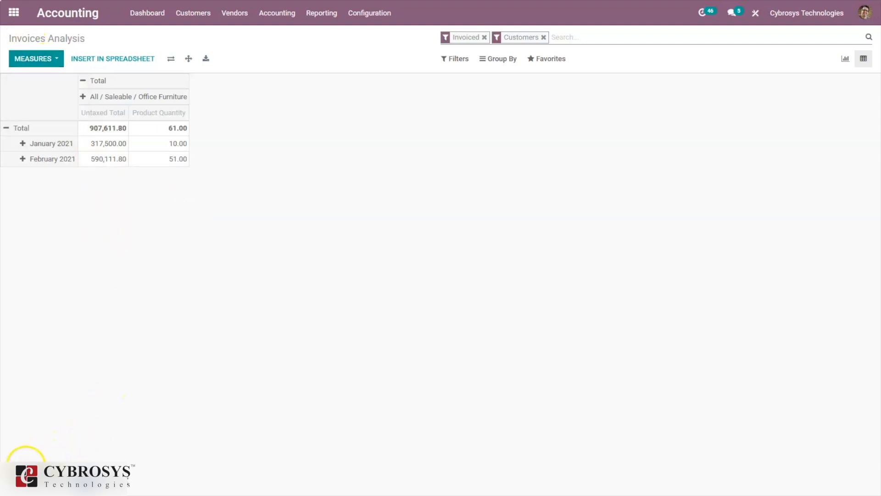
# - Group the Invoices Analysis pivot by Partner and then by Status
pyautogui.click(498, 58)
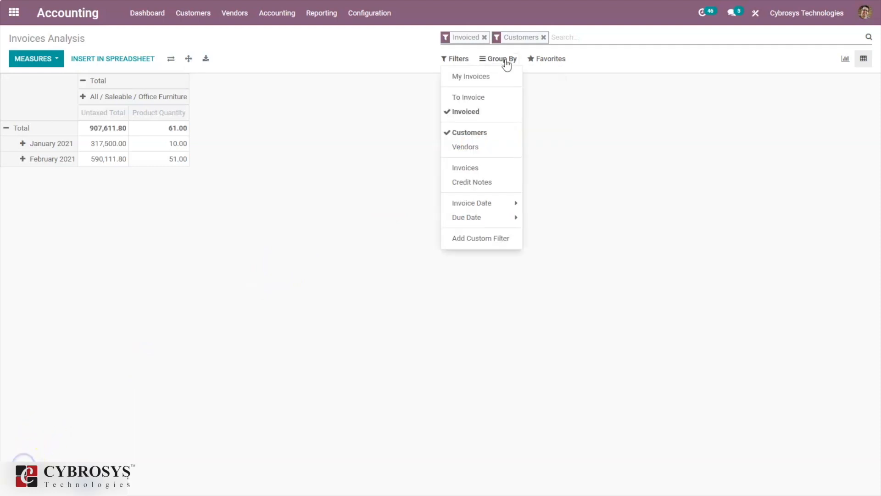
pyautogui.click(505, 60)
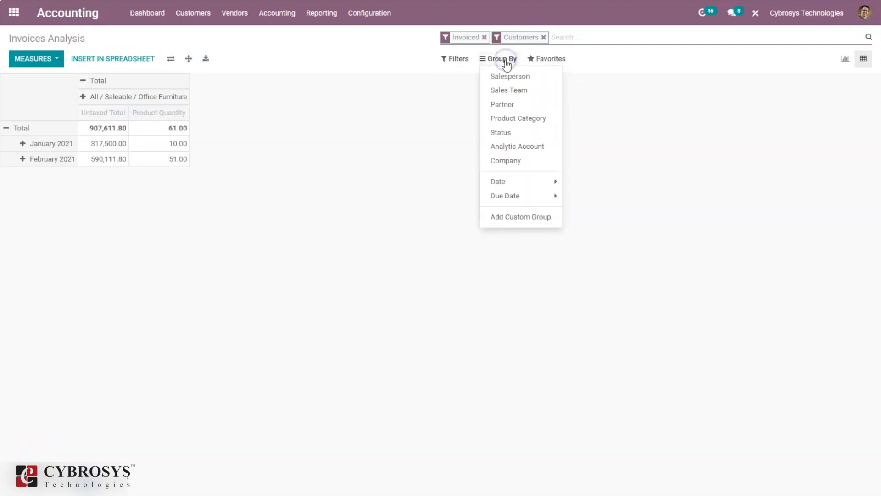
pyautogui.click(512, 105)
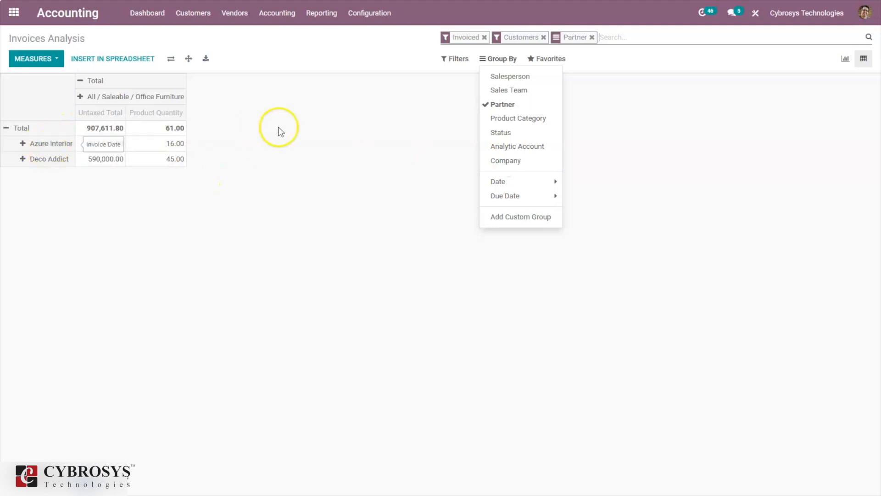
pyautogui.click(517, 159)
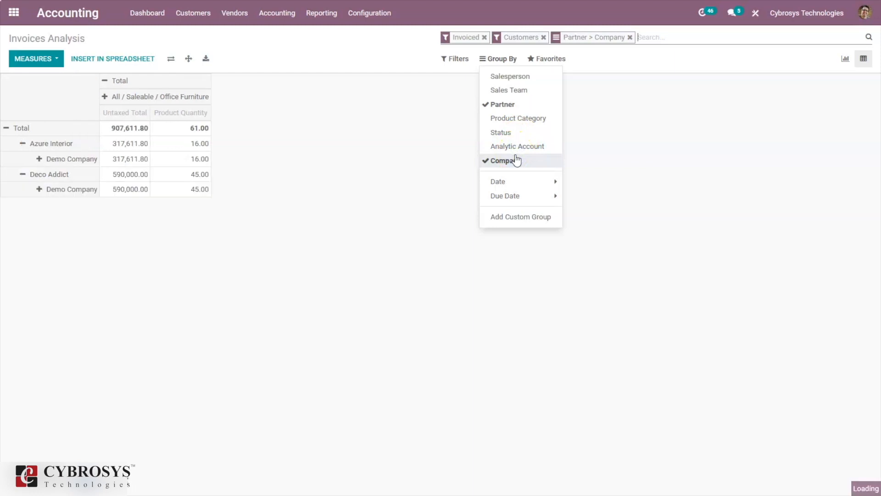
pyautogui.click(514, 158)
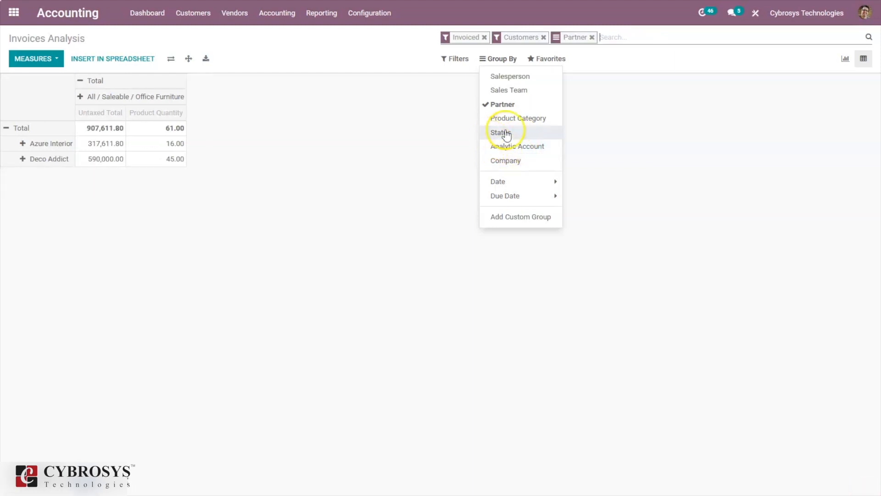
pyautogui.click(523, 134)
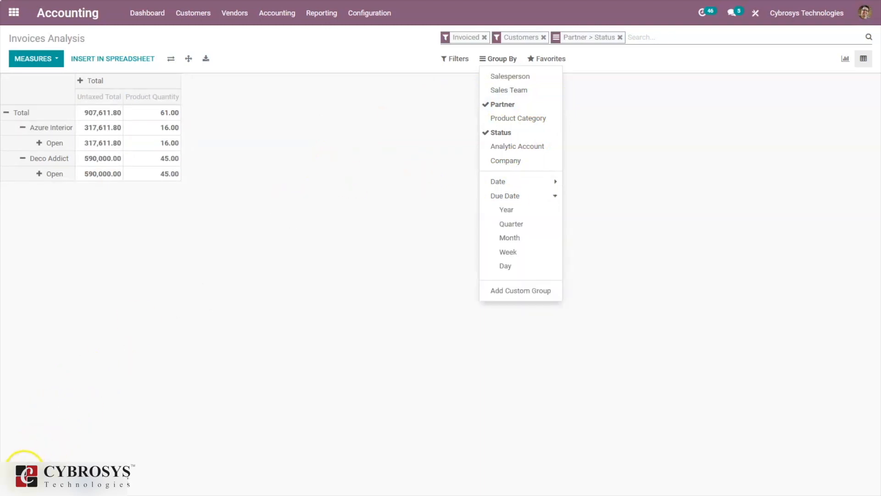
# - Insert the grouped invoice pivot into a new spreadsheet and name it Invoice Analysis
pyautogui.click(86, 65)
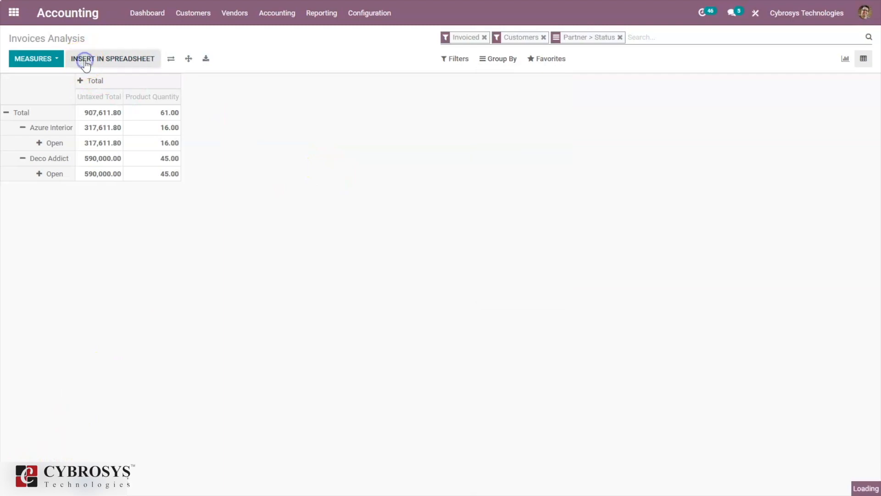
pyautogui.click(202, 86)
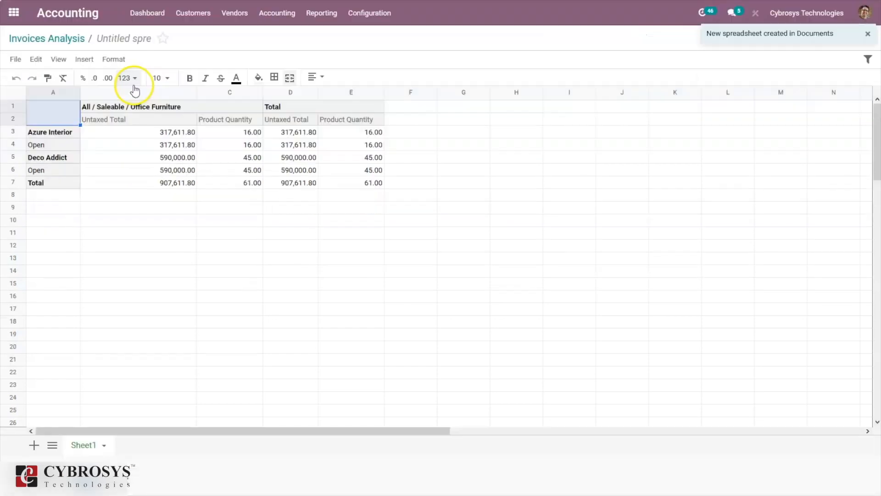
pyautogui.click(118, 39)
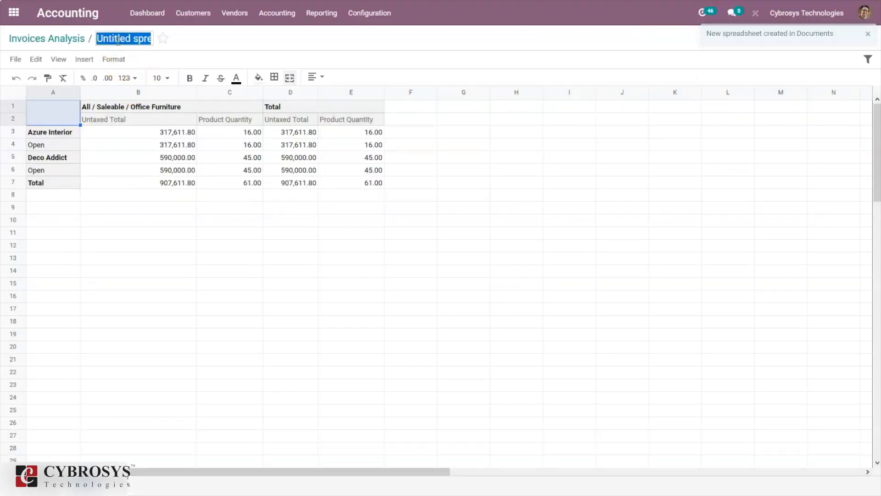
pyautogui.write('Invoice A')
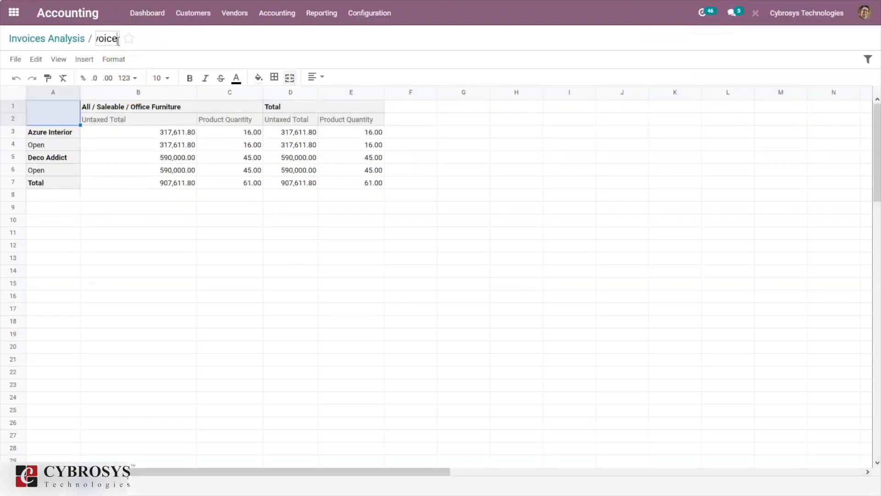
pyautogui.write('nalysis')
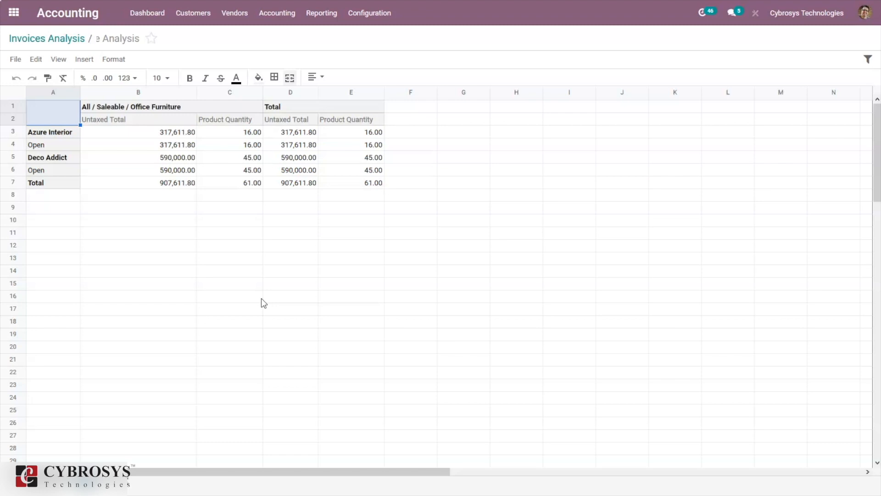
# - In the Documents app, create a new spreadsheet from the MRR/NRR Pipeline Revenue Report (Monthly) template
pyautogui.click(12, 17)
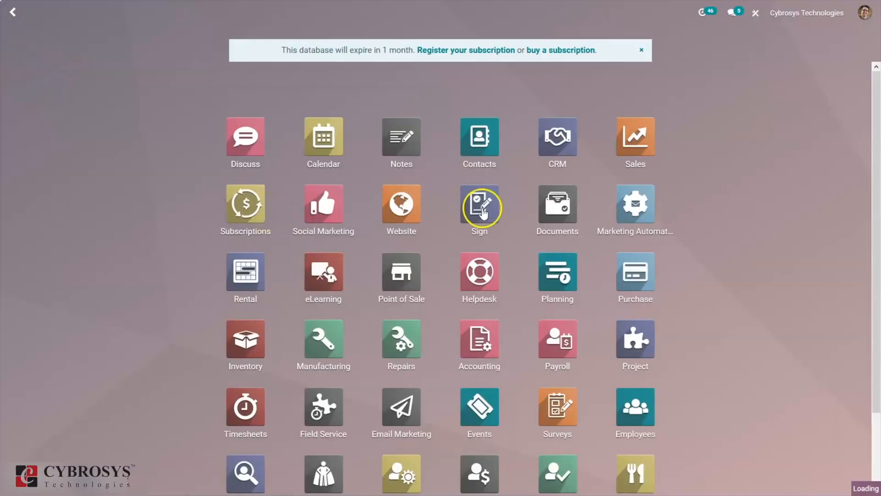
pyautogui.click(550, 205)
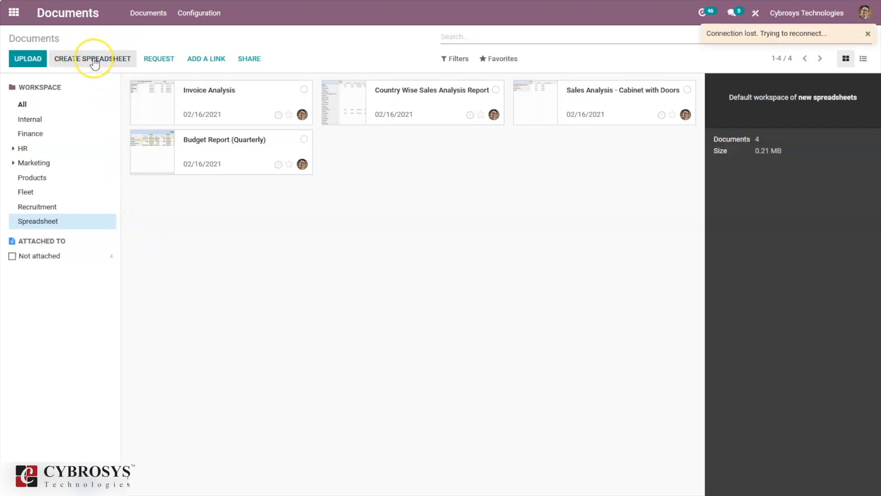
pyautogui.click(94, 63)
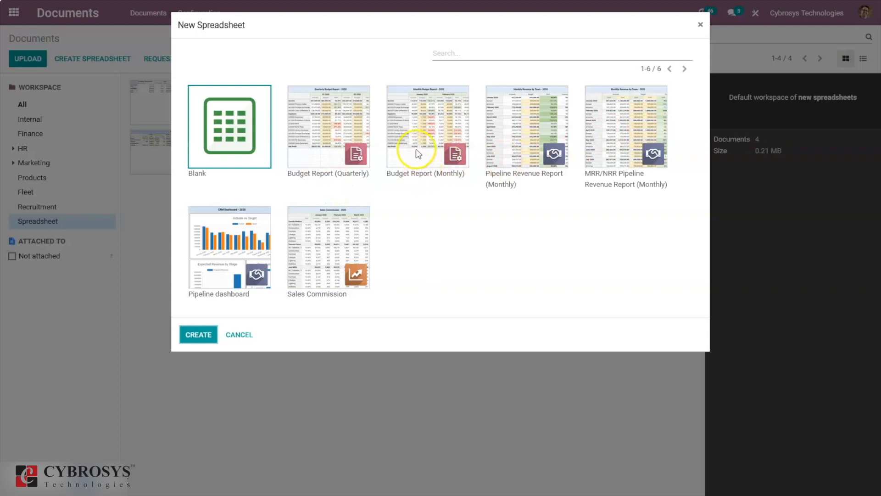
pyautogui.click(349, 241)
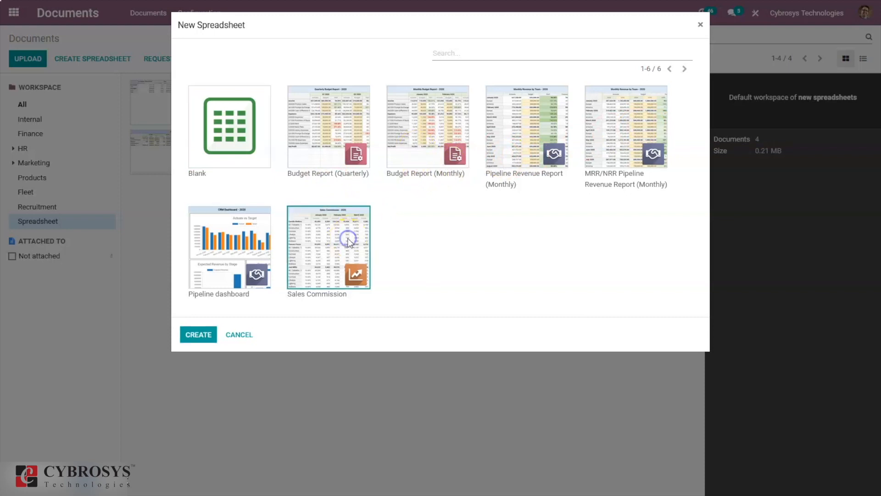
pyautogui.click(622, 161)
pyautogui.click(205, 336)
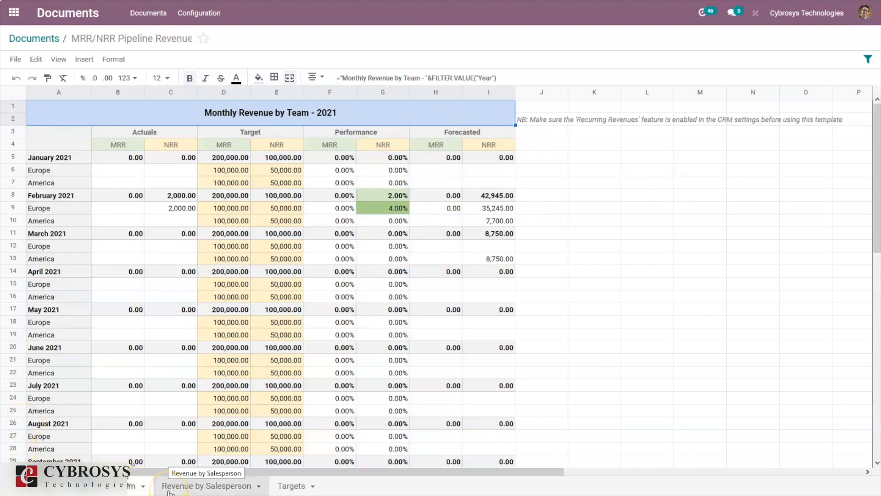
# - Examine the Targets and Revenue by Salesperson sheets of the pipeline revenue report without renaming them
pyautogui.click(292, 487)
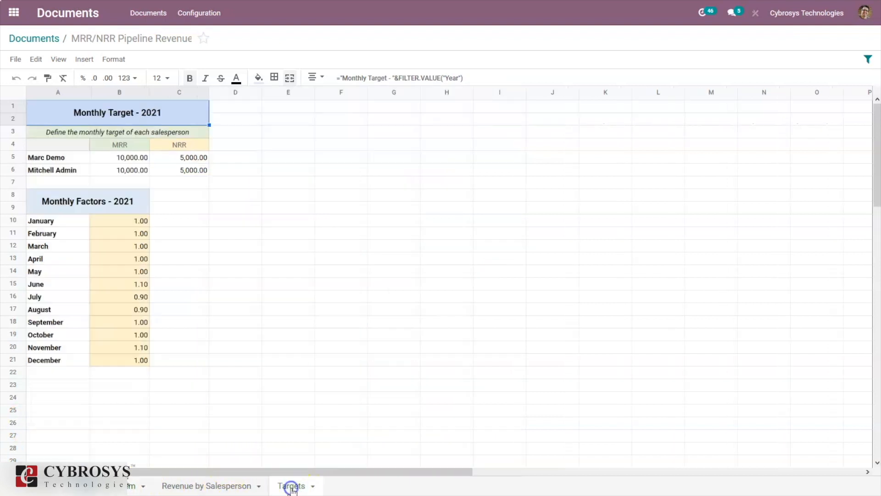
pyautogui.doubleClick(231, 489)
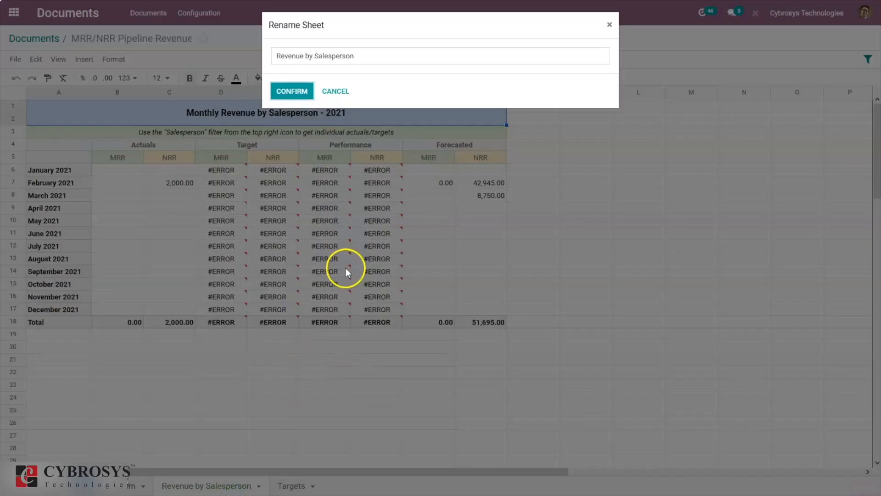
pyautogui.click(335, 91)
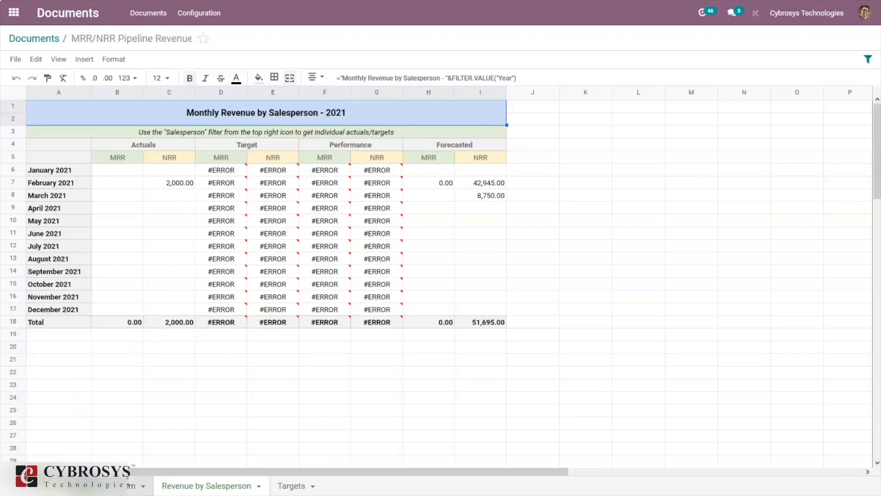